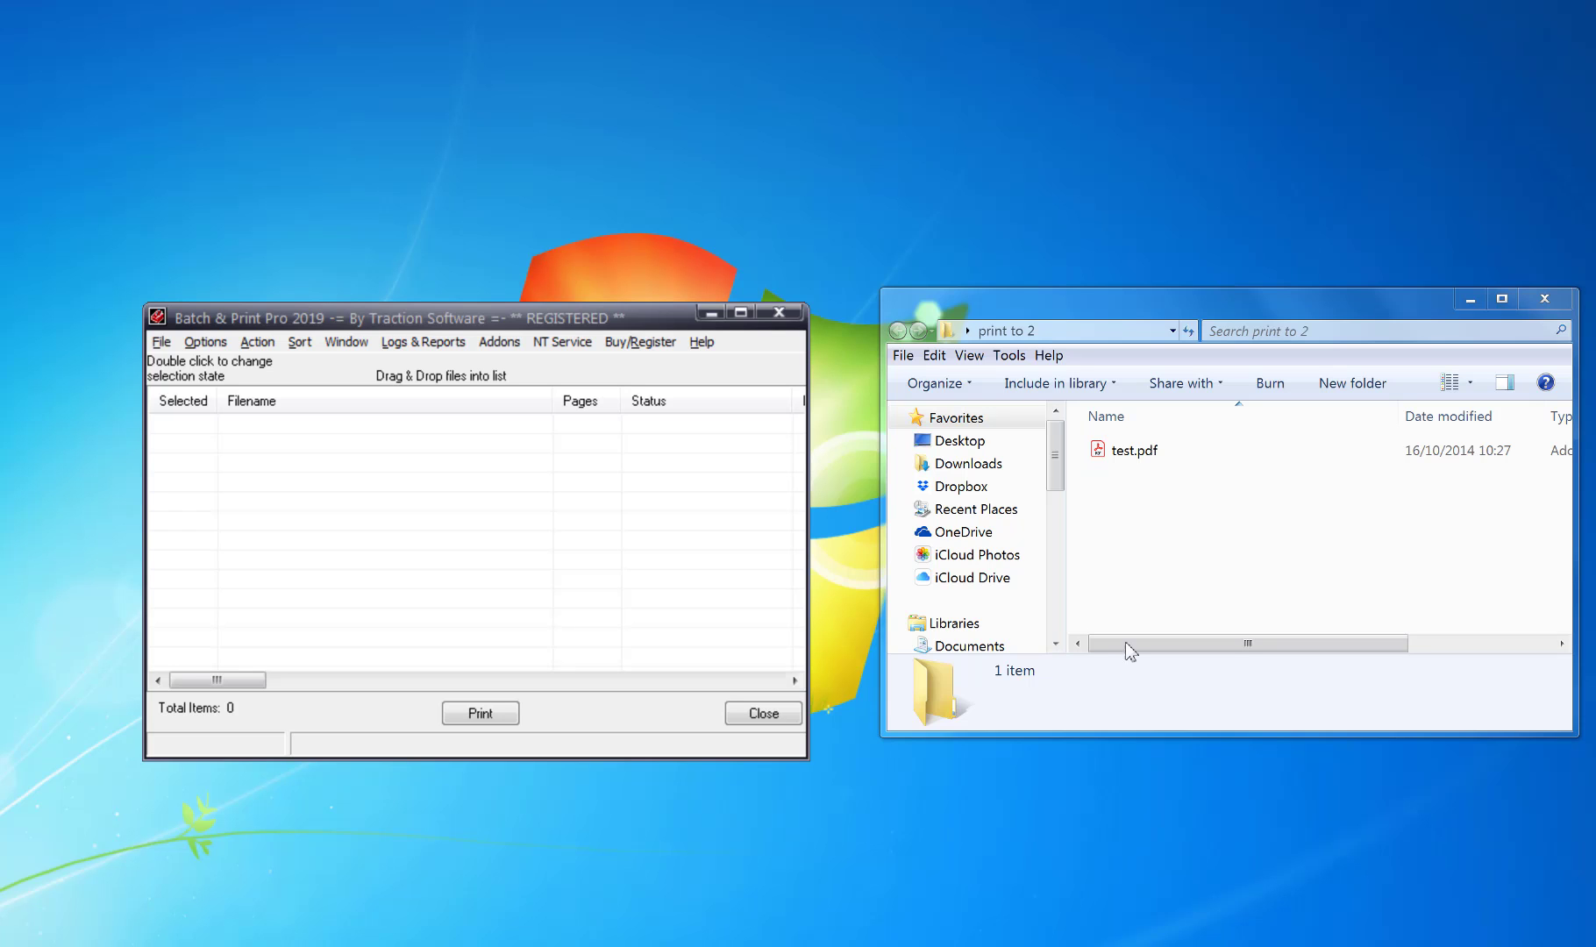
Add test.pdf to the job list, then remove it again
drag(1131, 451, 614, 507)
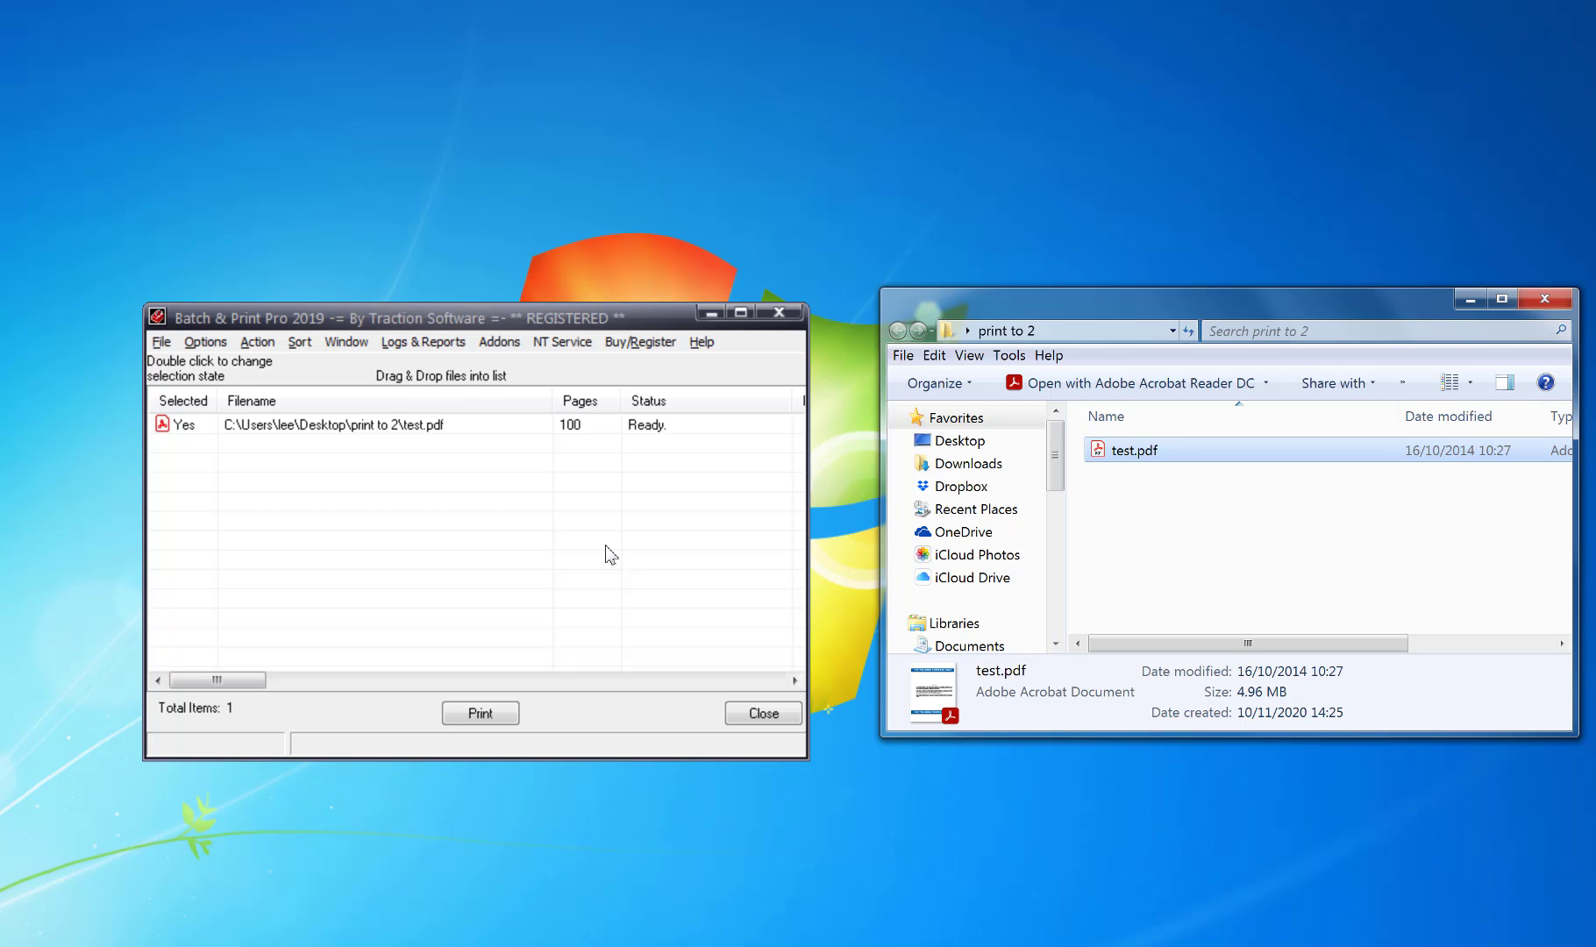
click(585, 434)
key(Delete)
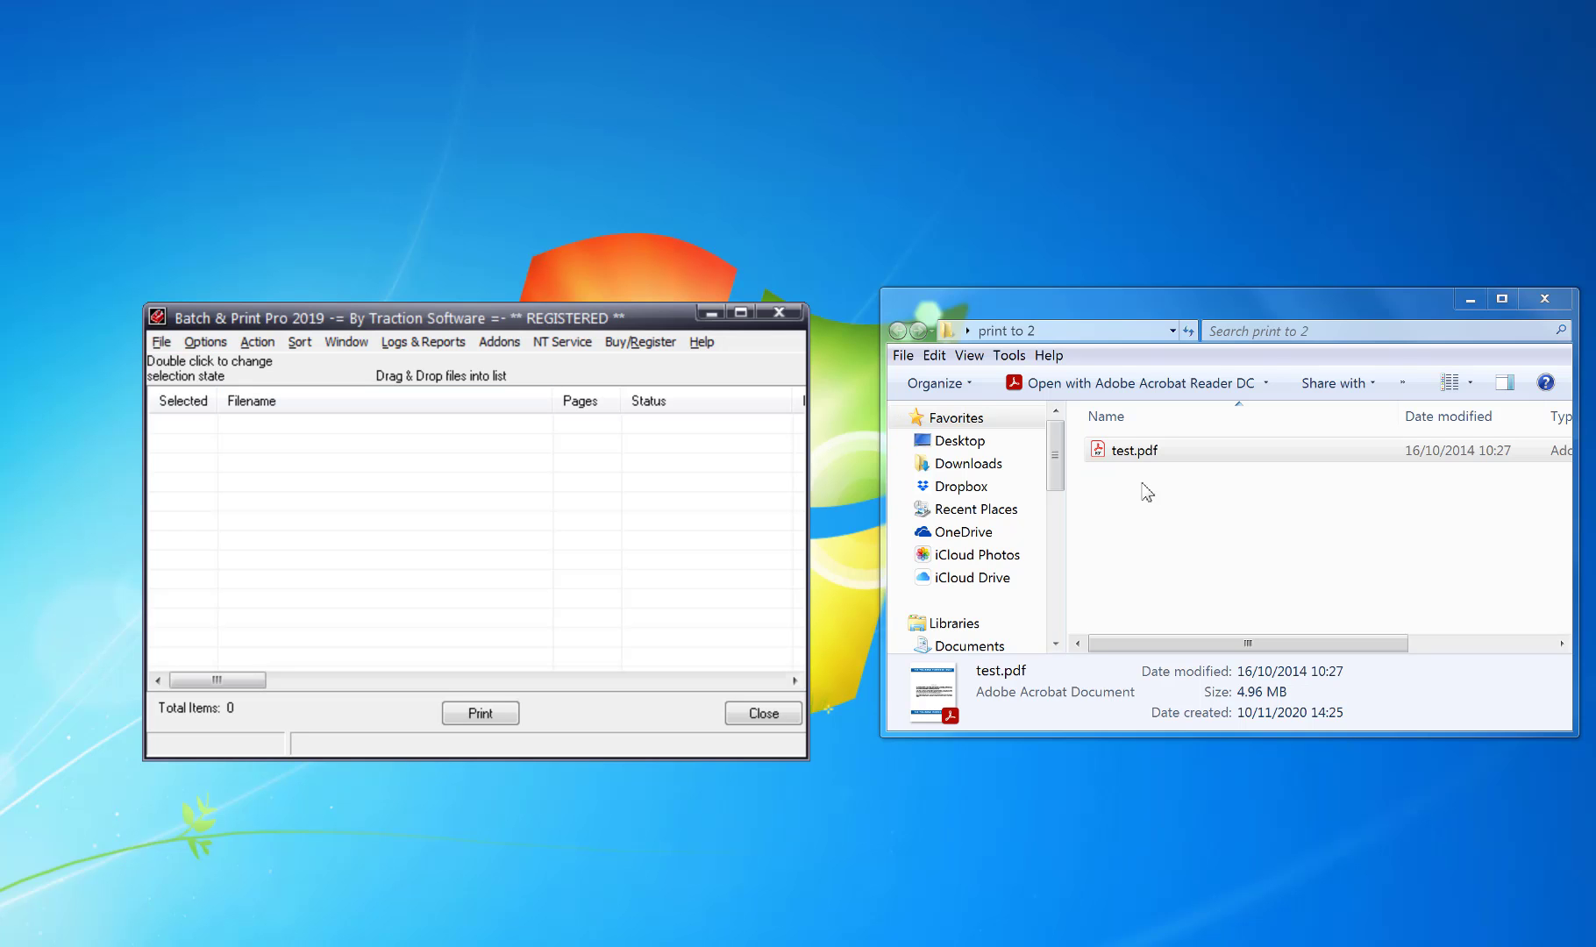
Show the Print Setup with Xerox WorkCentre 5855 PS, A4 paper and Portrait orientation
click(160, 342)
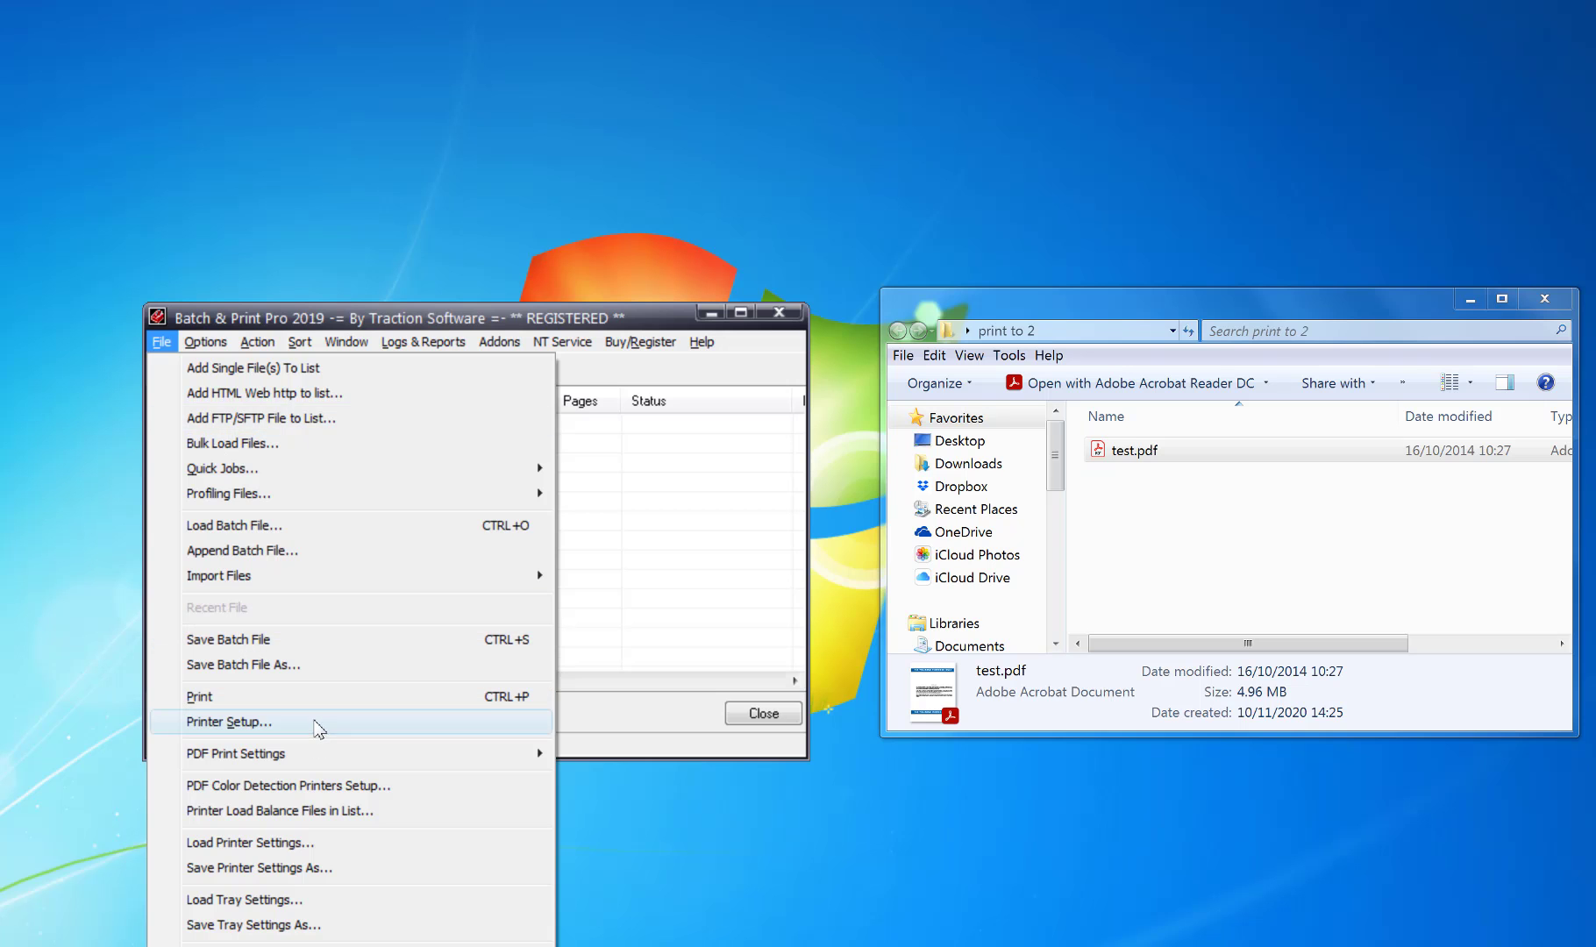
click(228, 721)
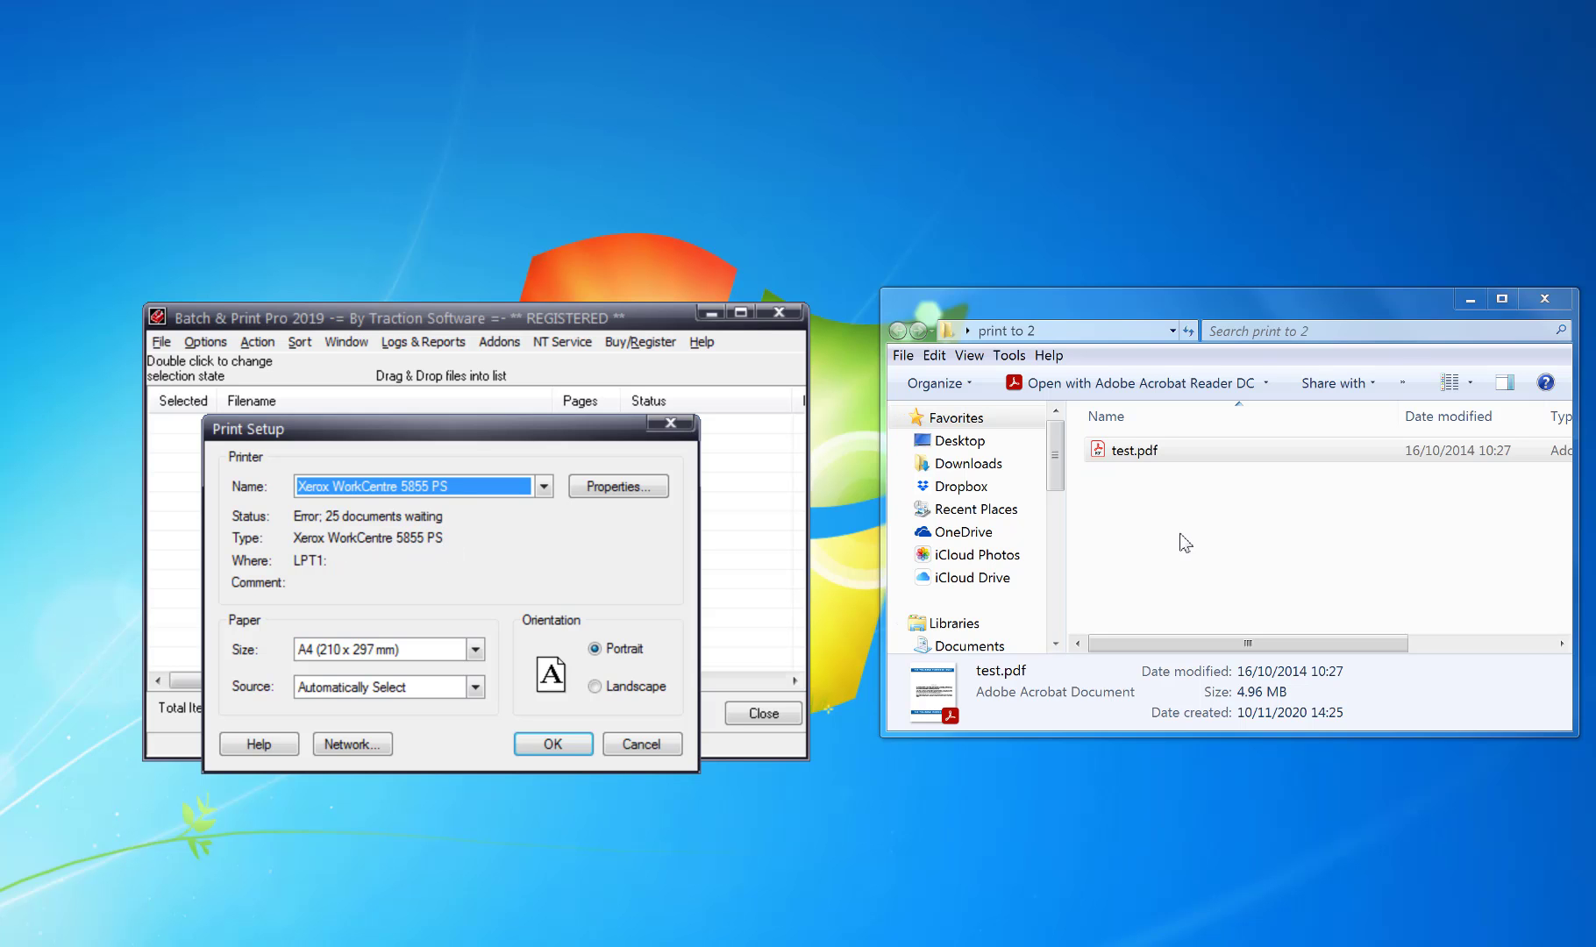
click(1146, 530)
Create an empty file named Xerox WorkCentre 5855 PS.printer in the print to 2 folder
right_click(1144, 523)
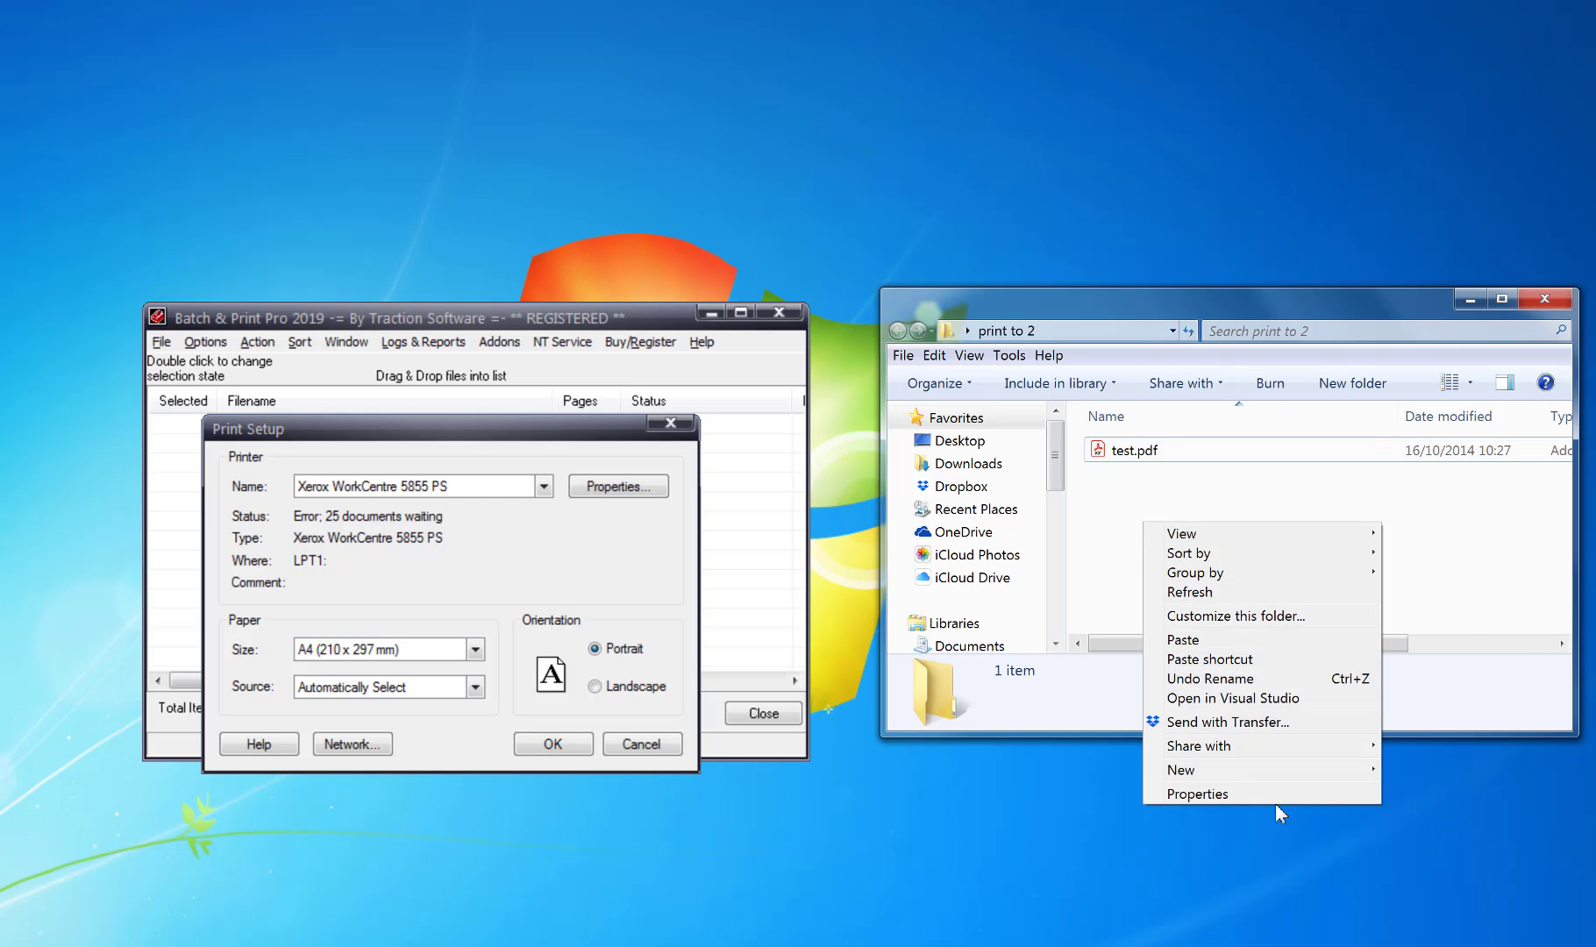
mouse_move(1262, 770)
click(1452, 682)
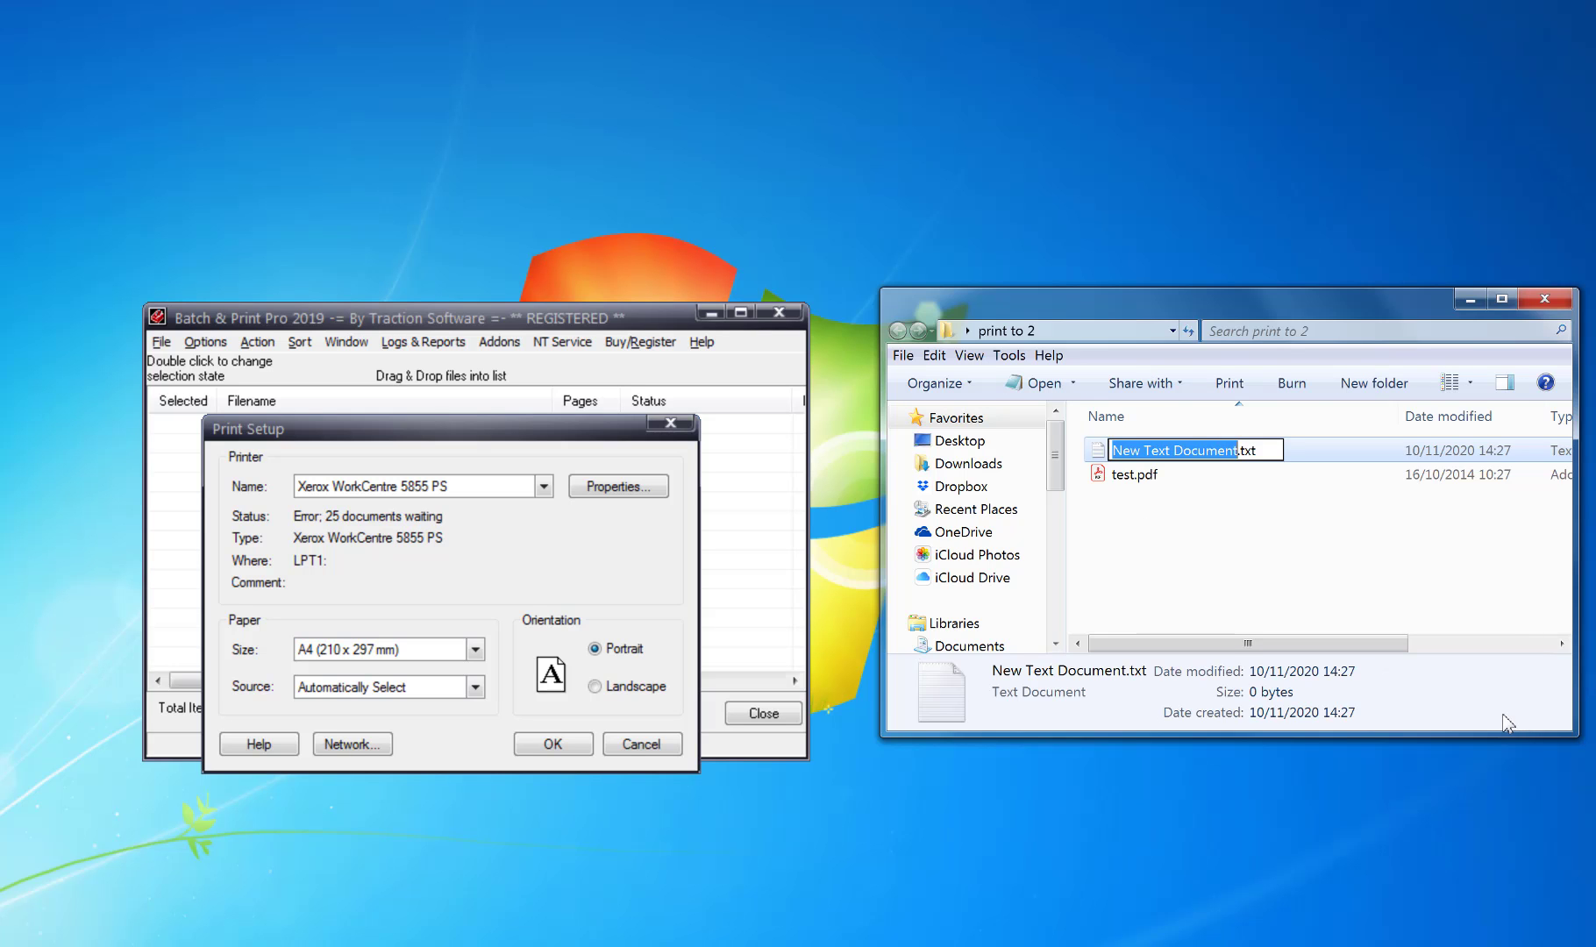
text(Xerox WorkCe)
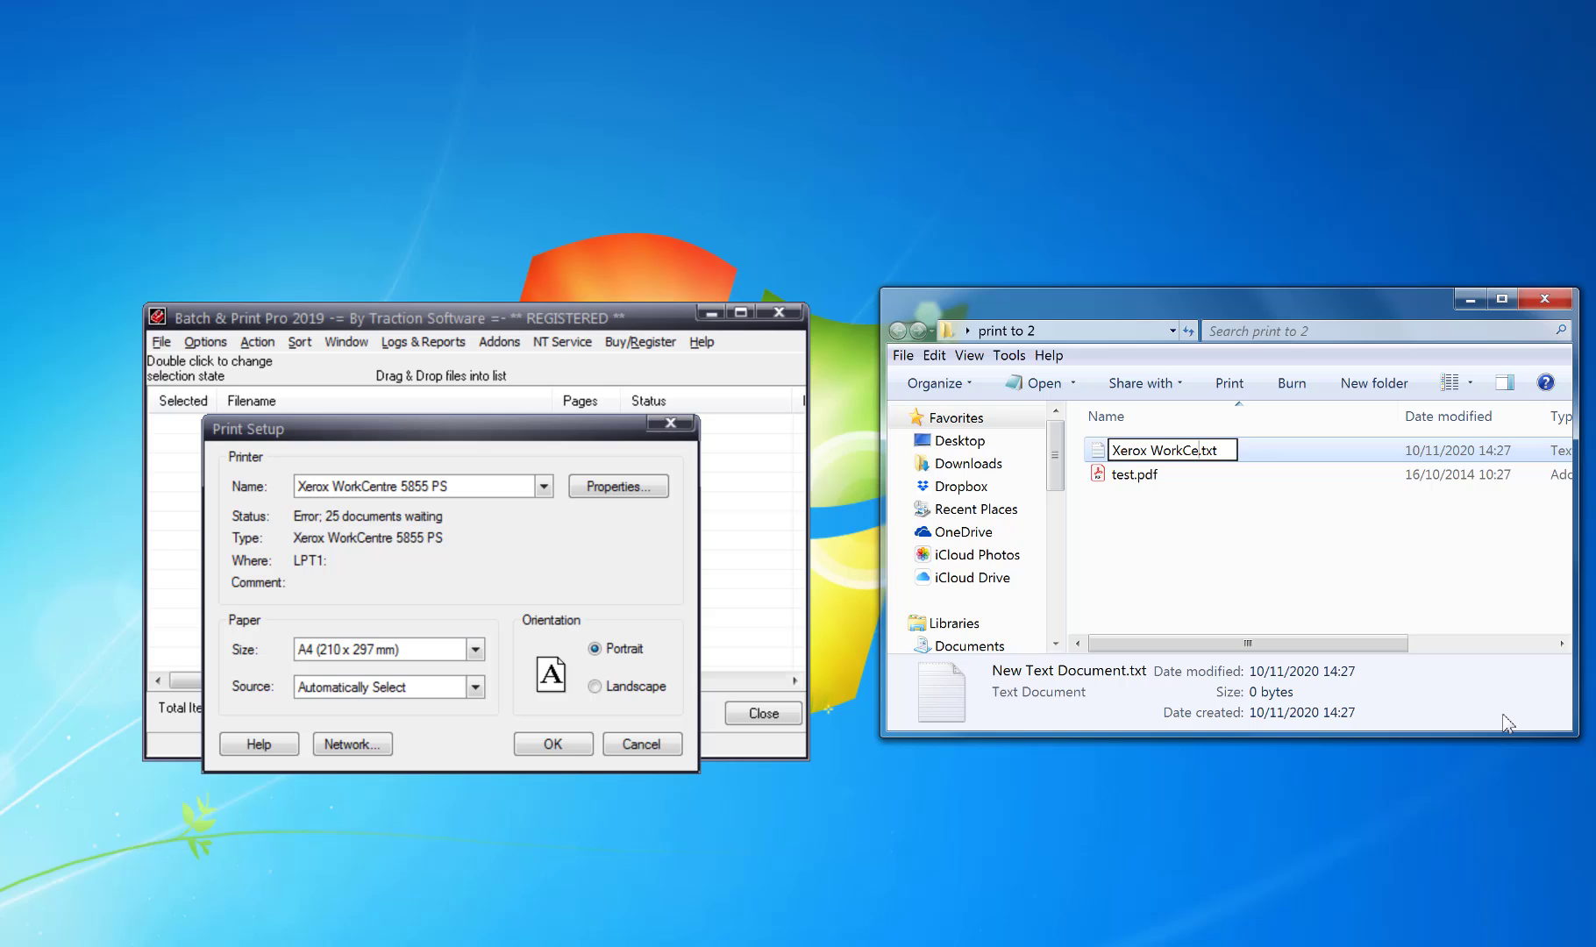
text(ntre 5855)
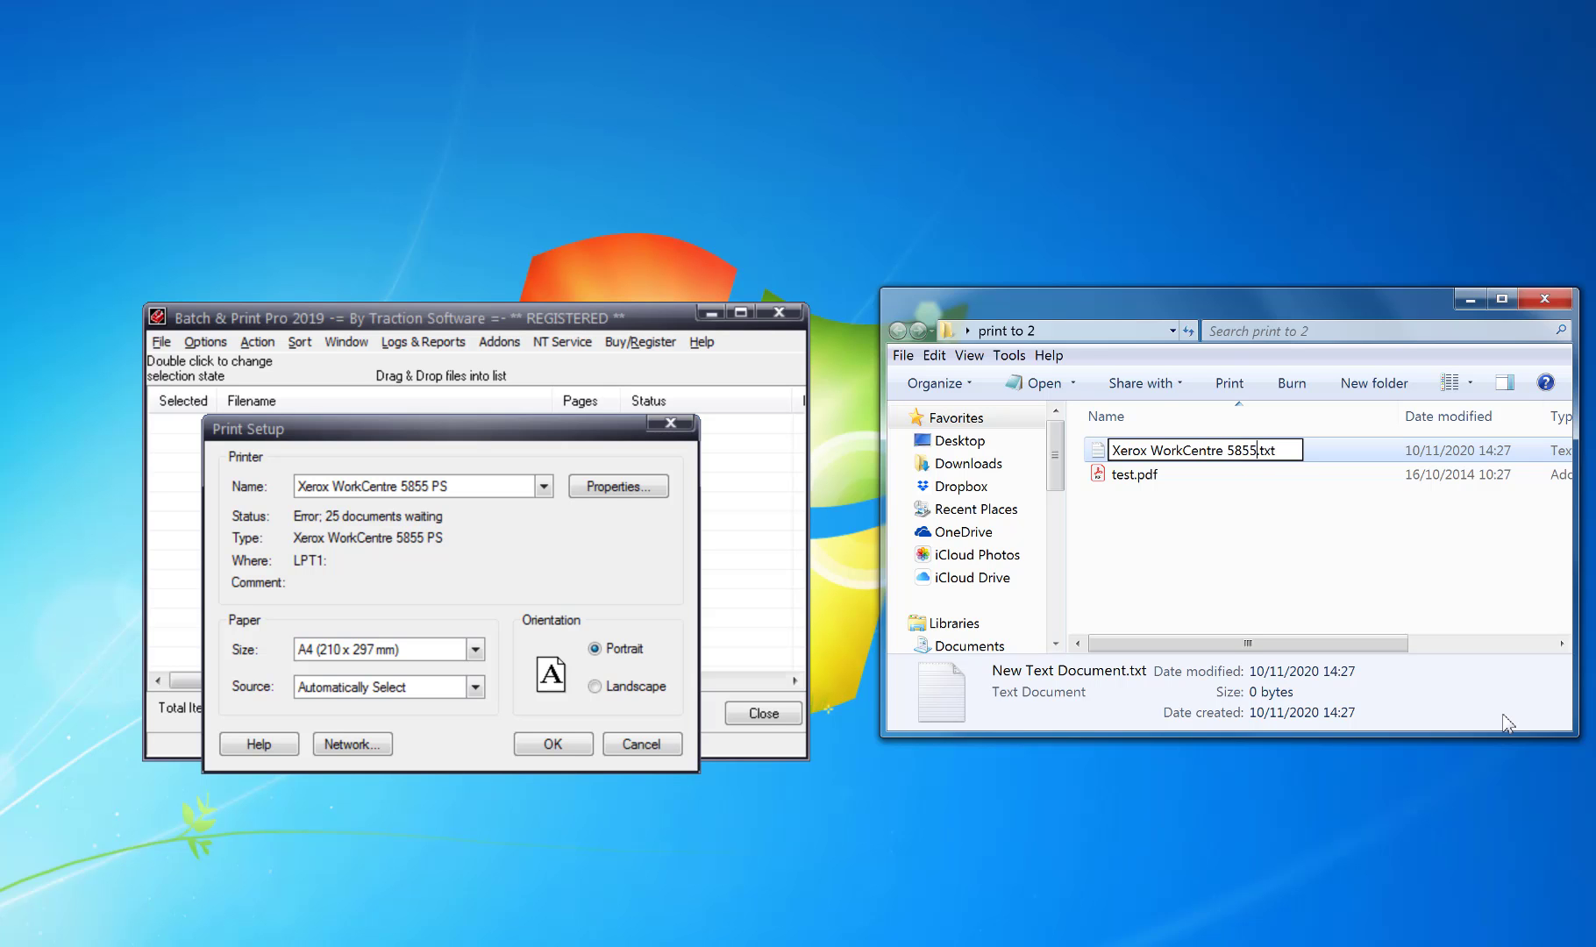
text( PS)
key(Delete)
key(Delete)
key(Delete)
text(prin)
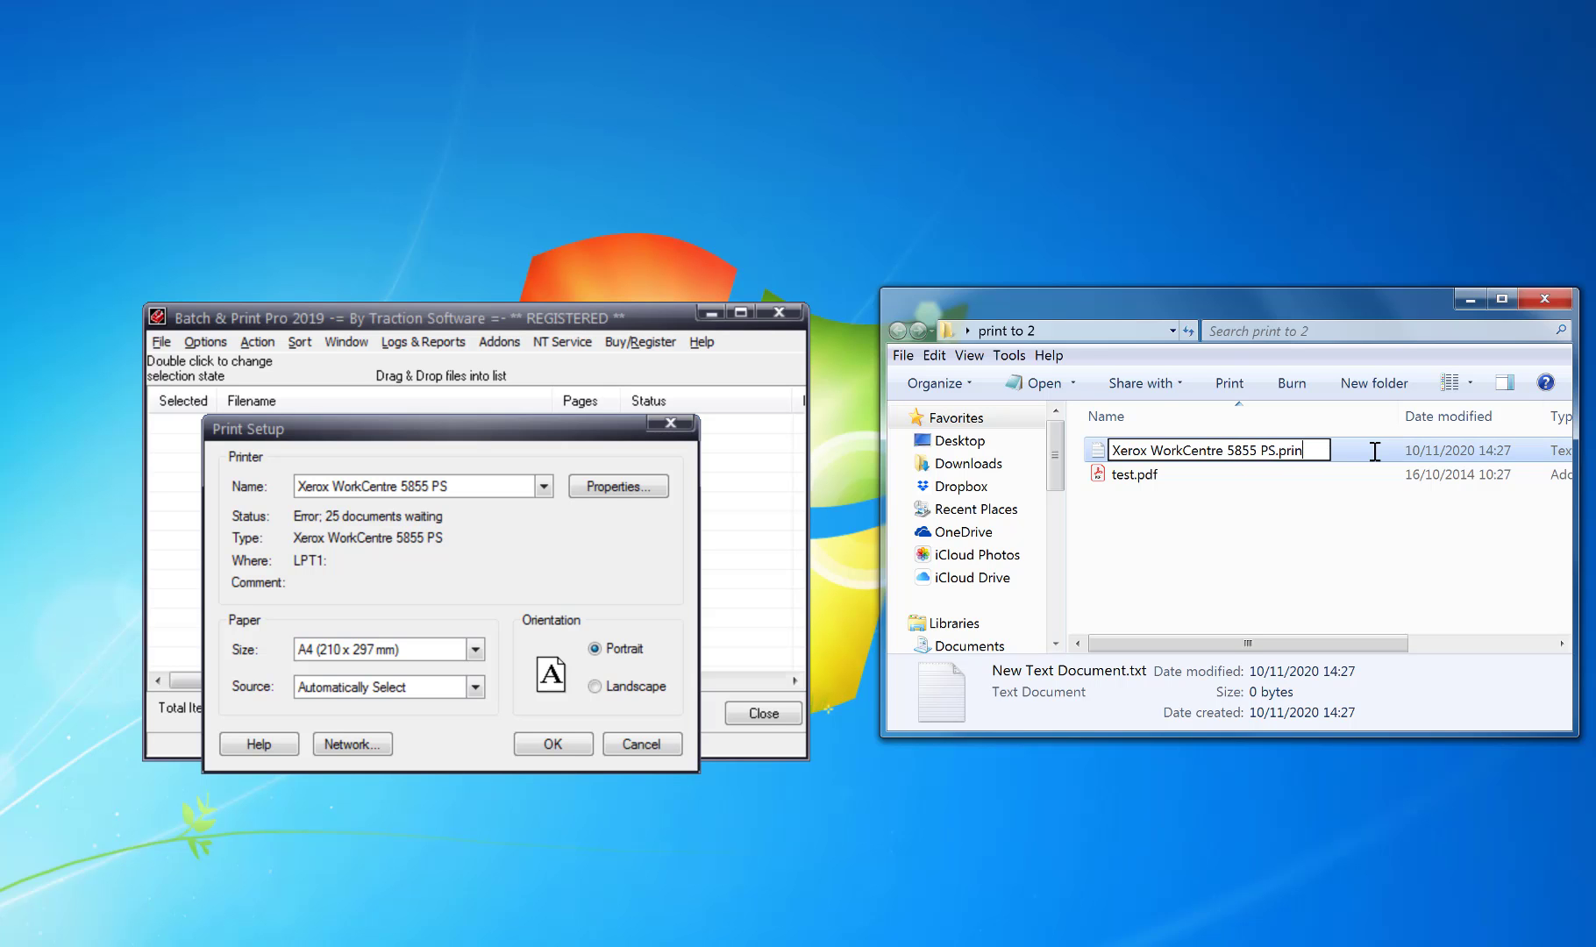
text(ter)
click(1275, 559)
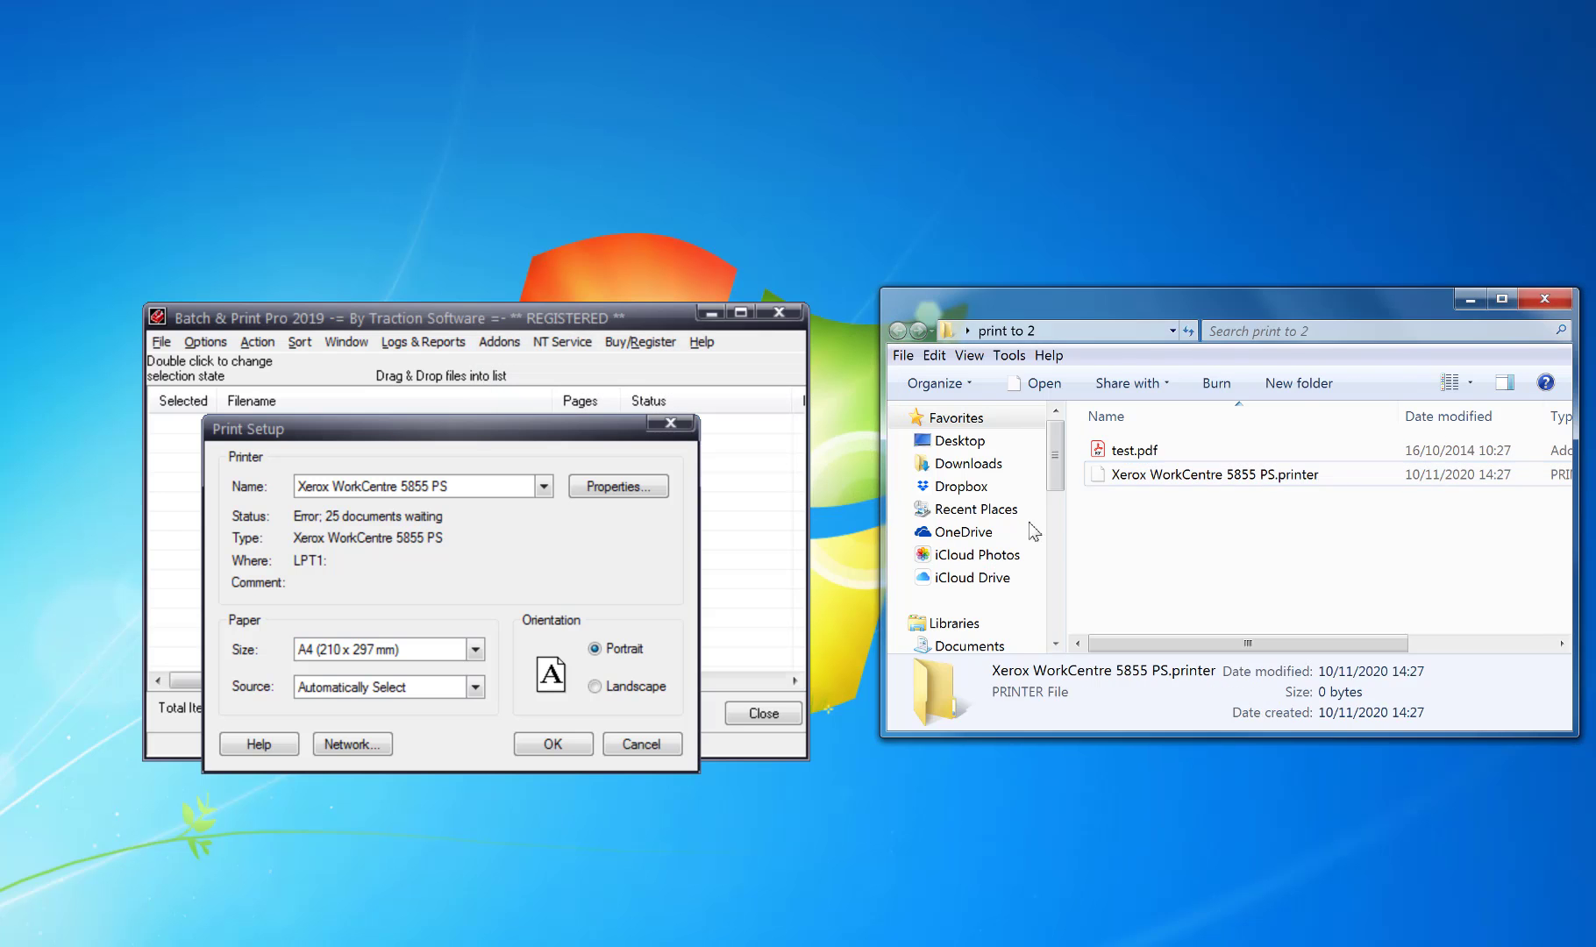
Create a second empty file named varioPRINT 110 PS3 US.printer, accepting the extension change
click(543, 486)
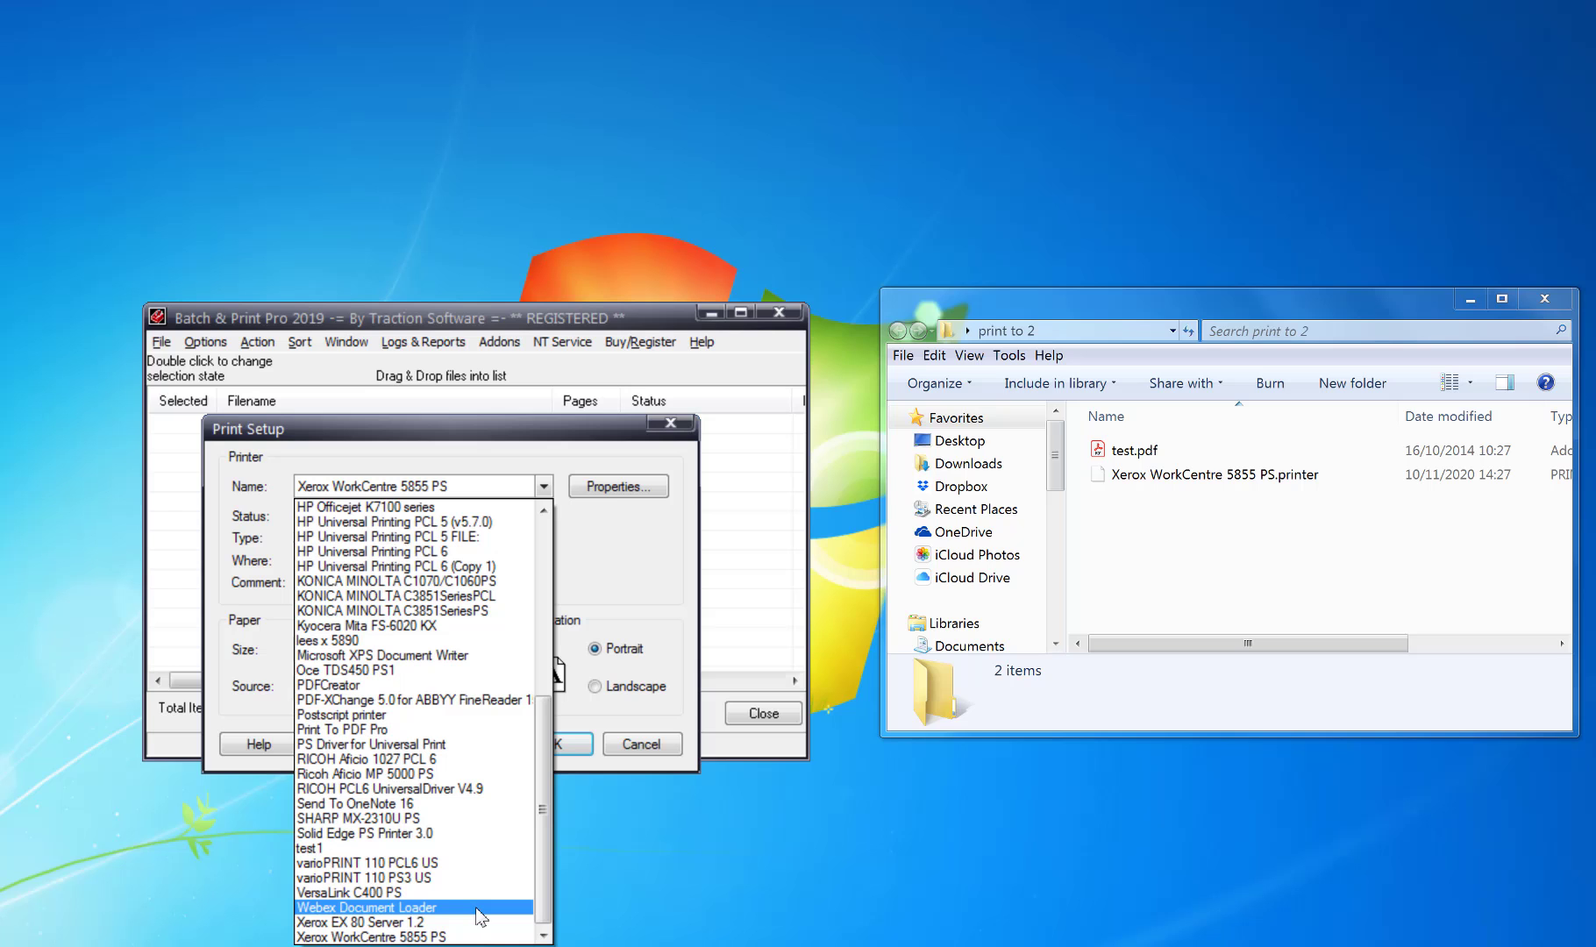
click(425, 878)
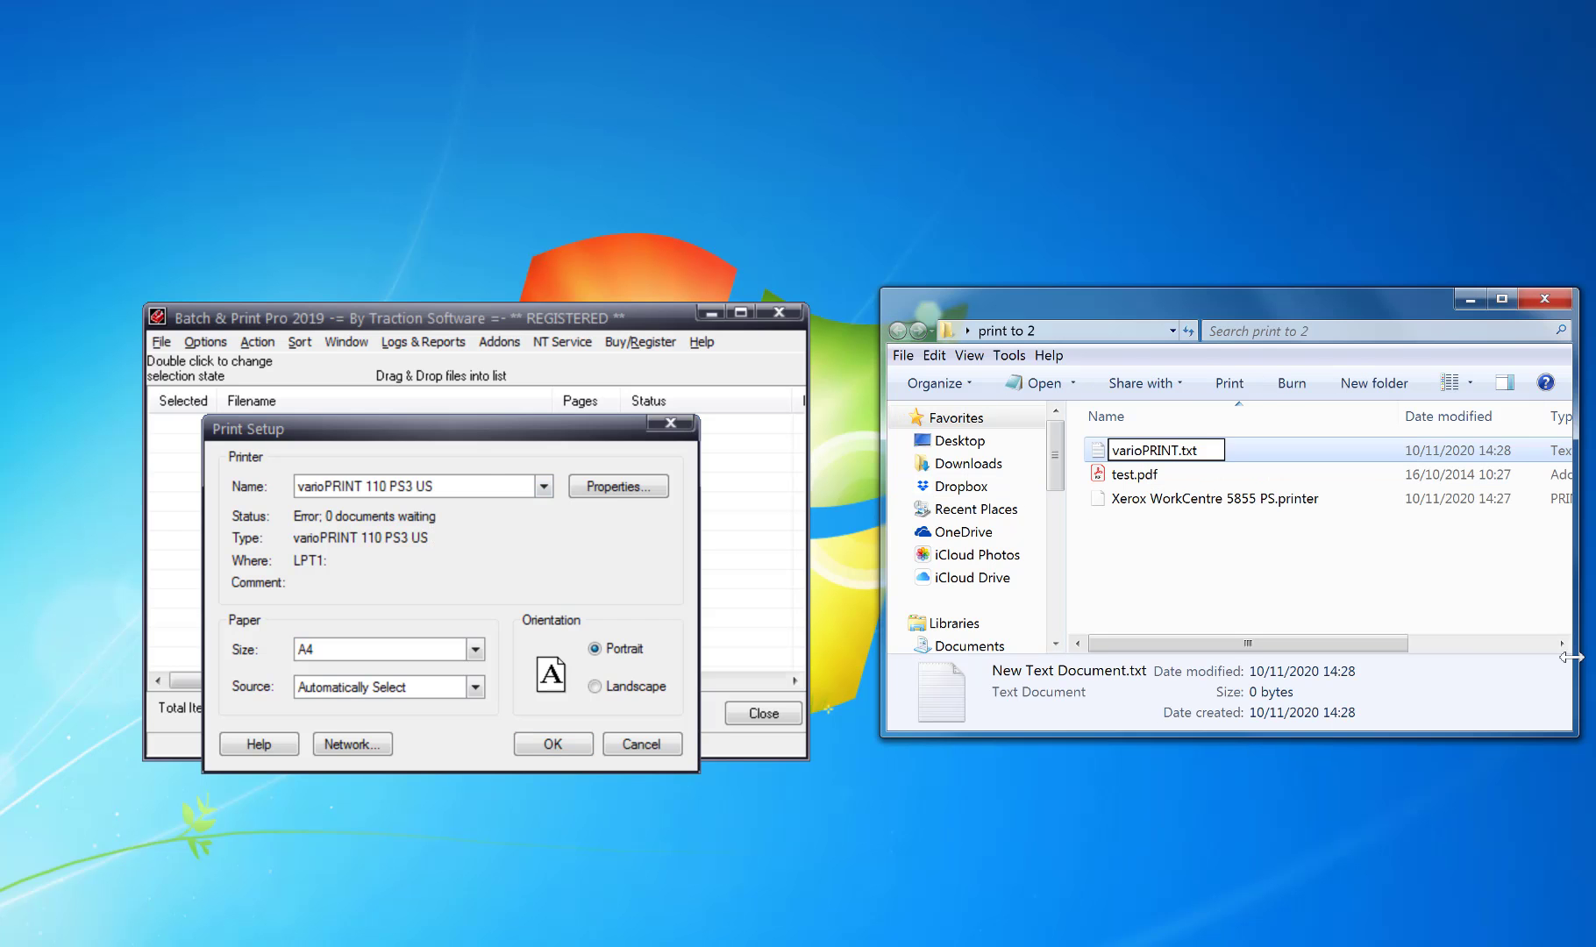
text(110 PS3 US)
key(BackSpace)
key(BackSpace)
key(BackSpace)
text(printer)
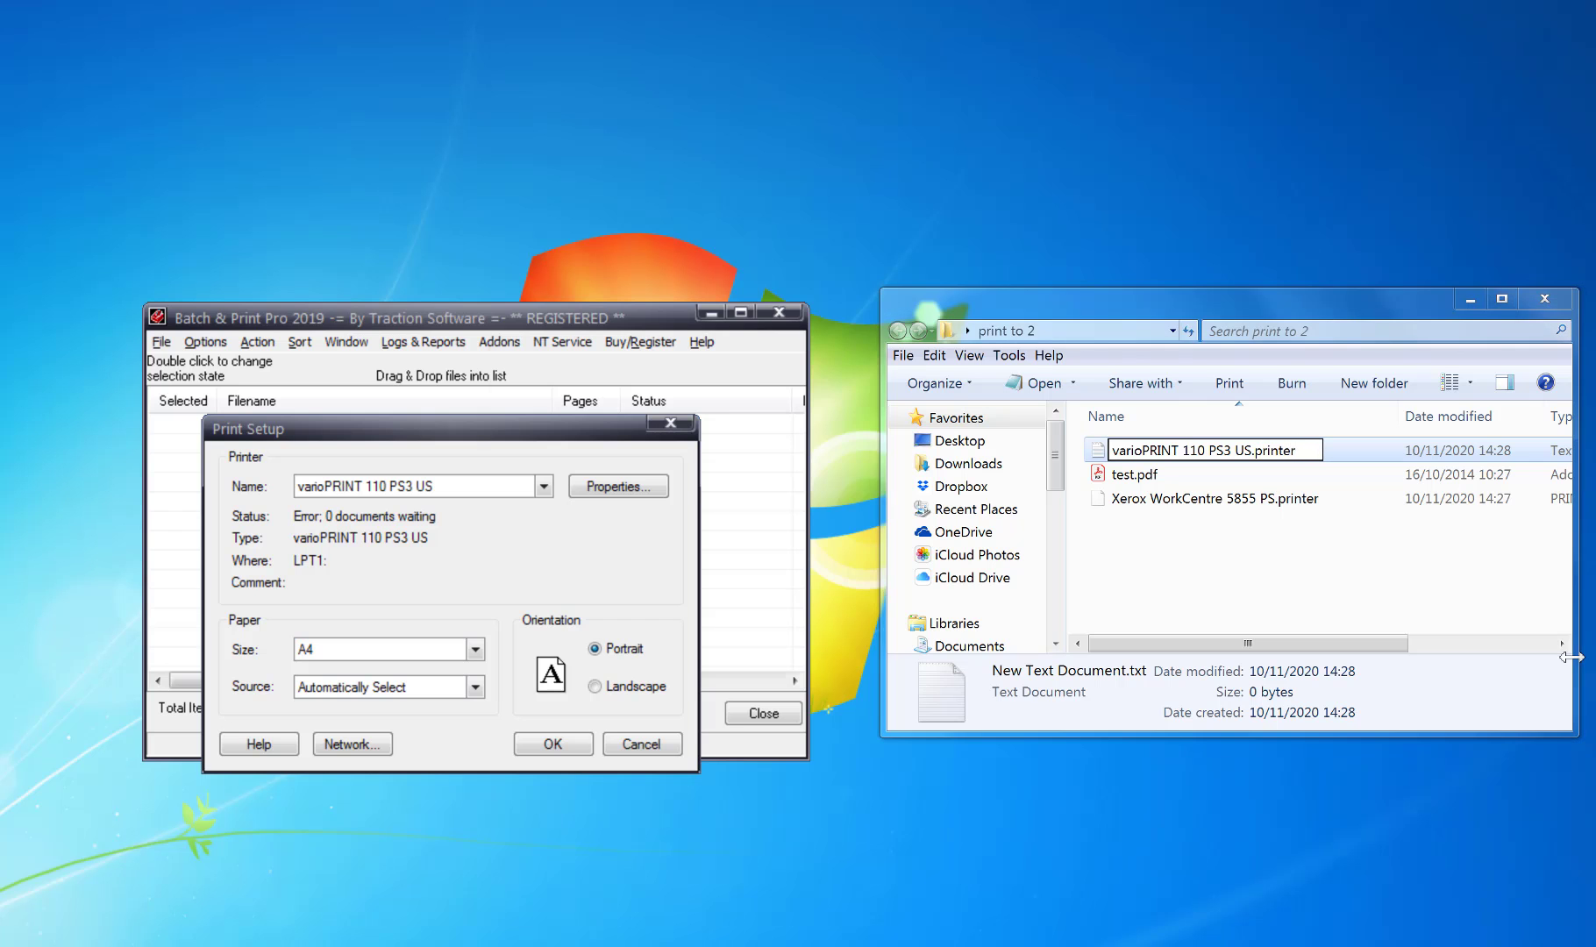
key(Return)
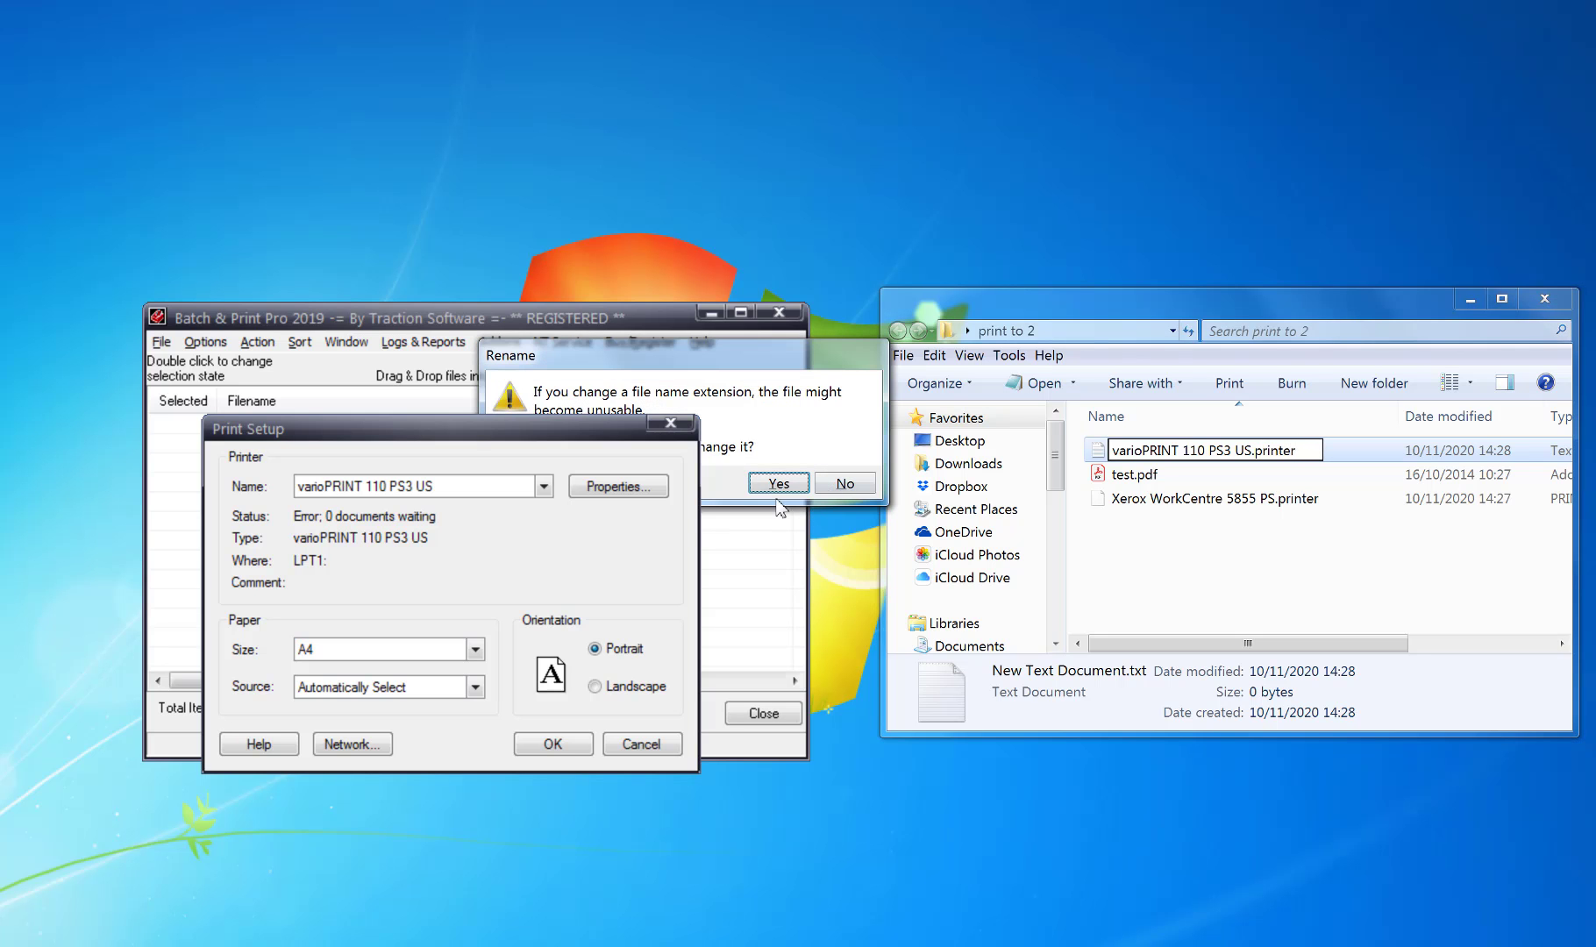
click(778, 485)
Cancel Print Setup and queue Xerox .printer, test.pdf, varioPRINT .printer, then test.pdf again
click(653, 744)
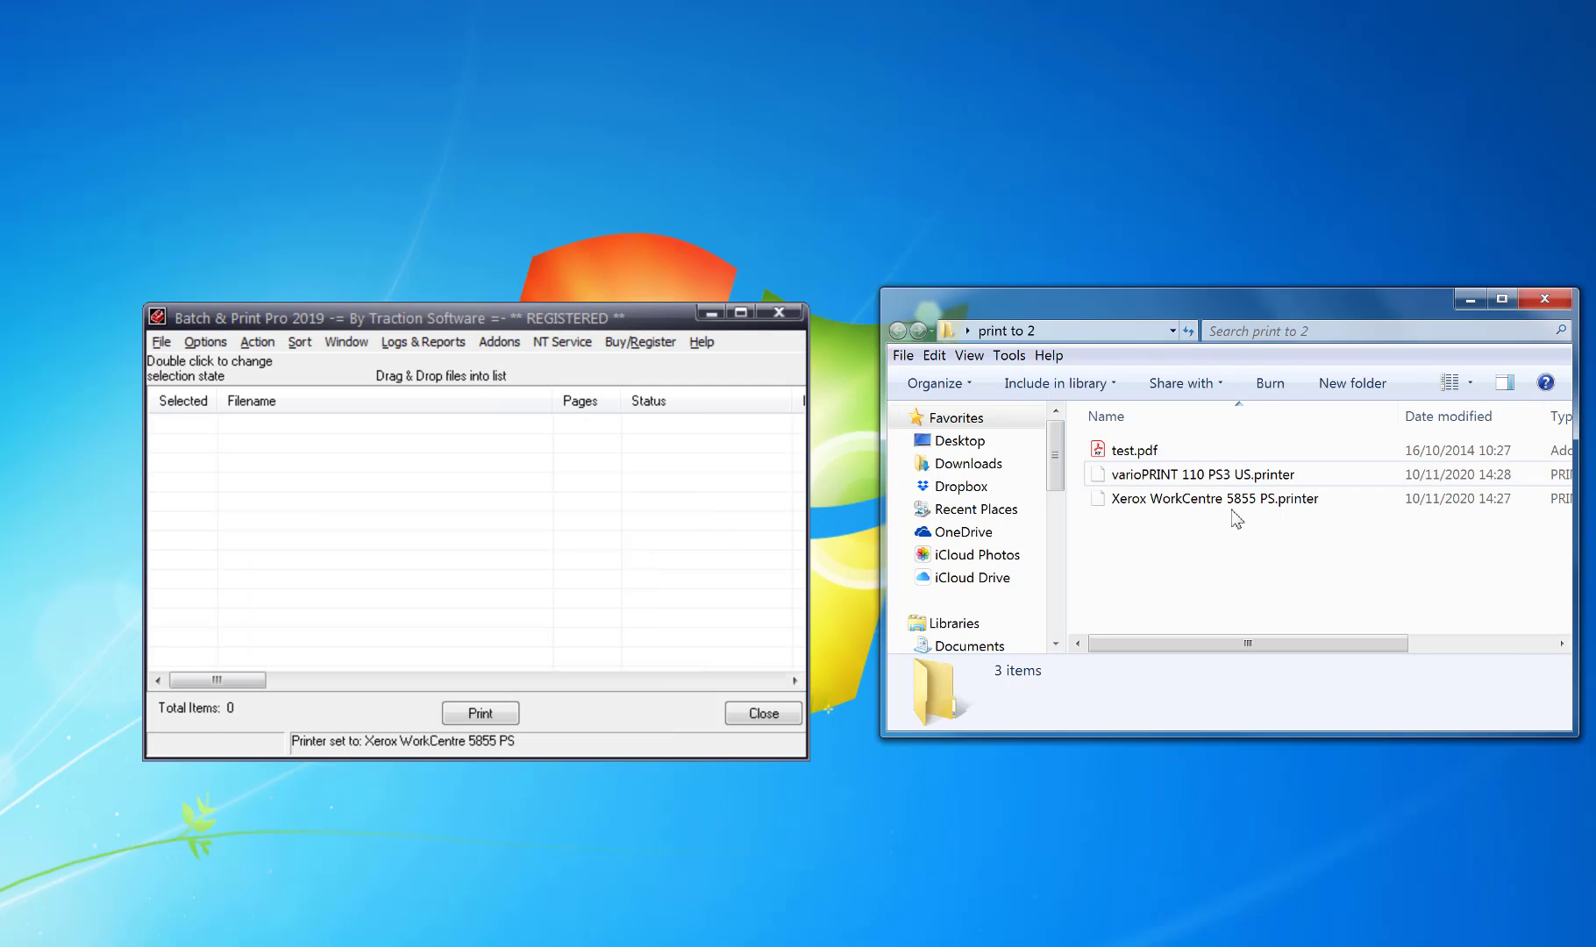
click(1232, 499)
drag(1234, 507, 605, 559)
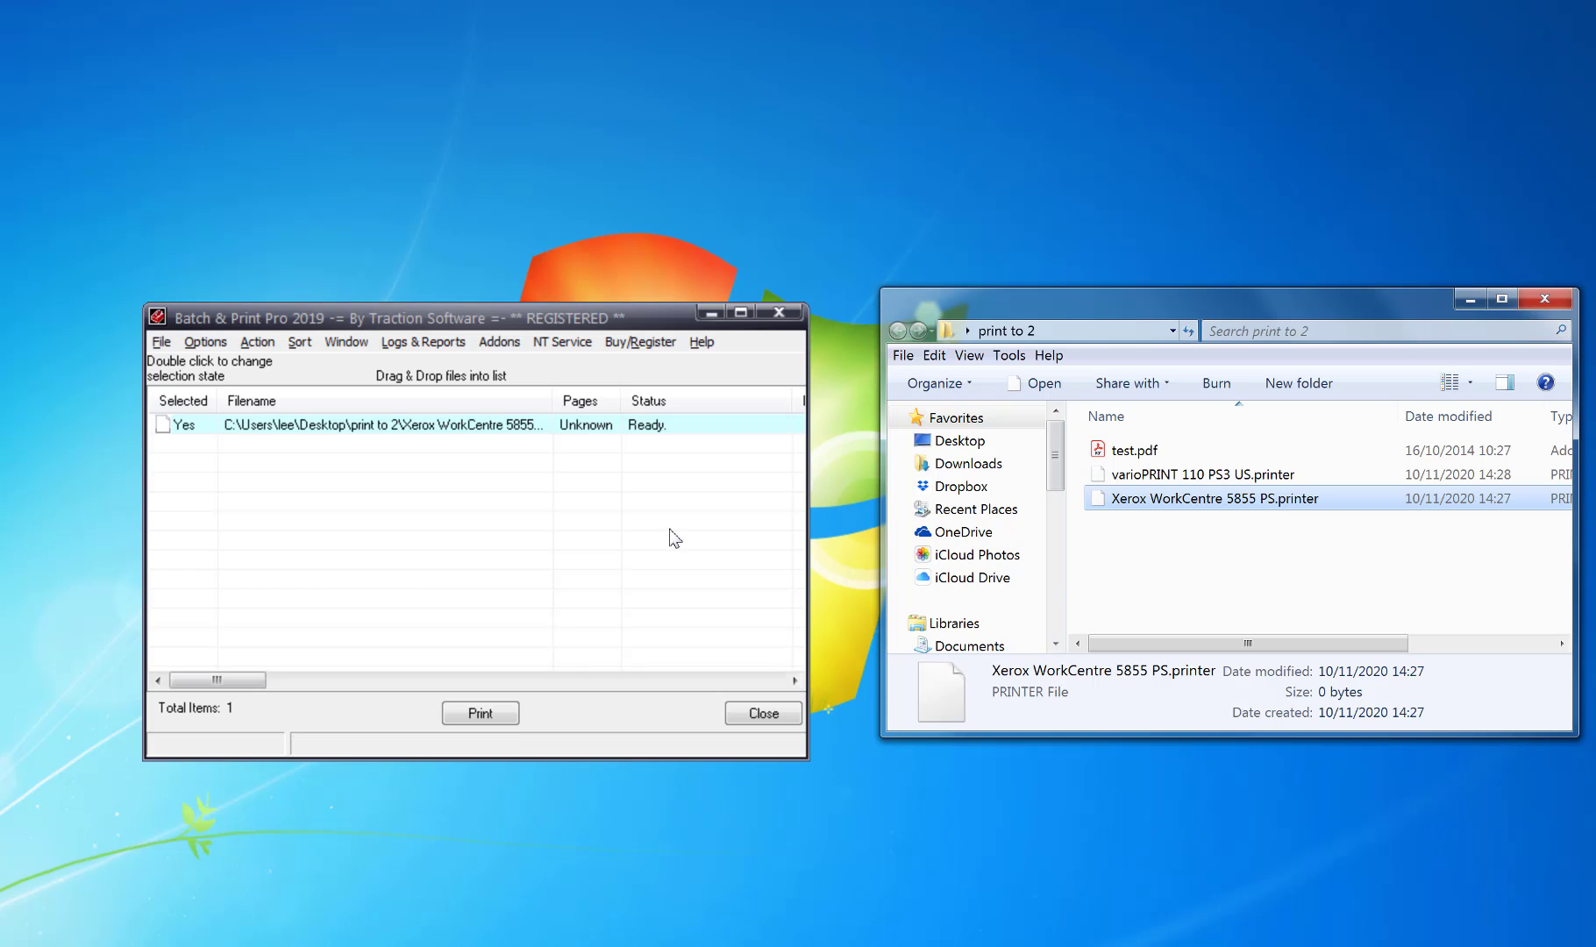
drag(1139, 450, 579, 536)
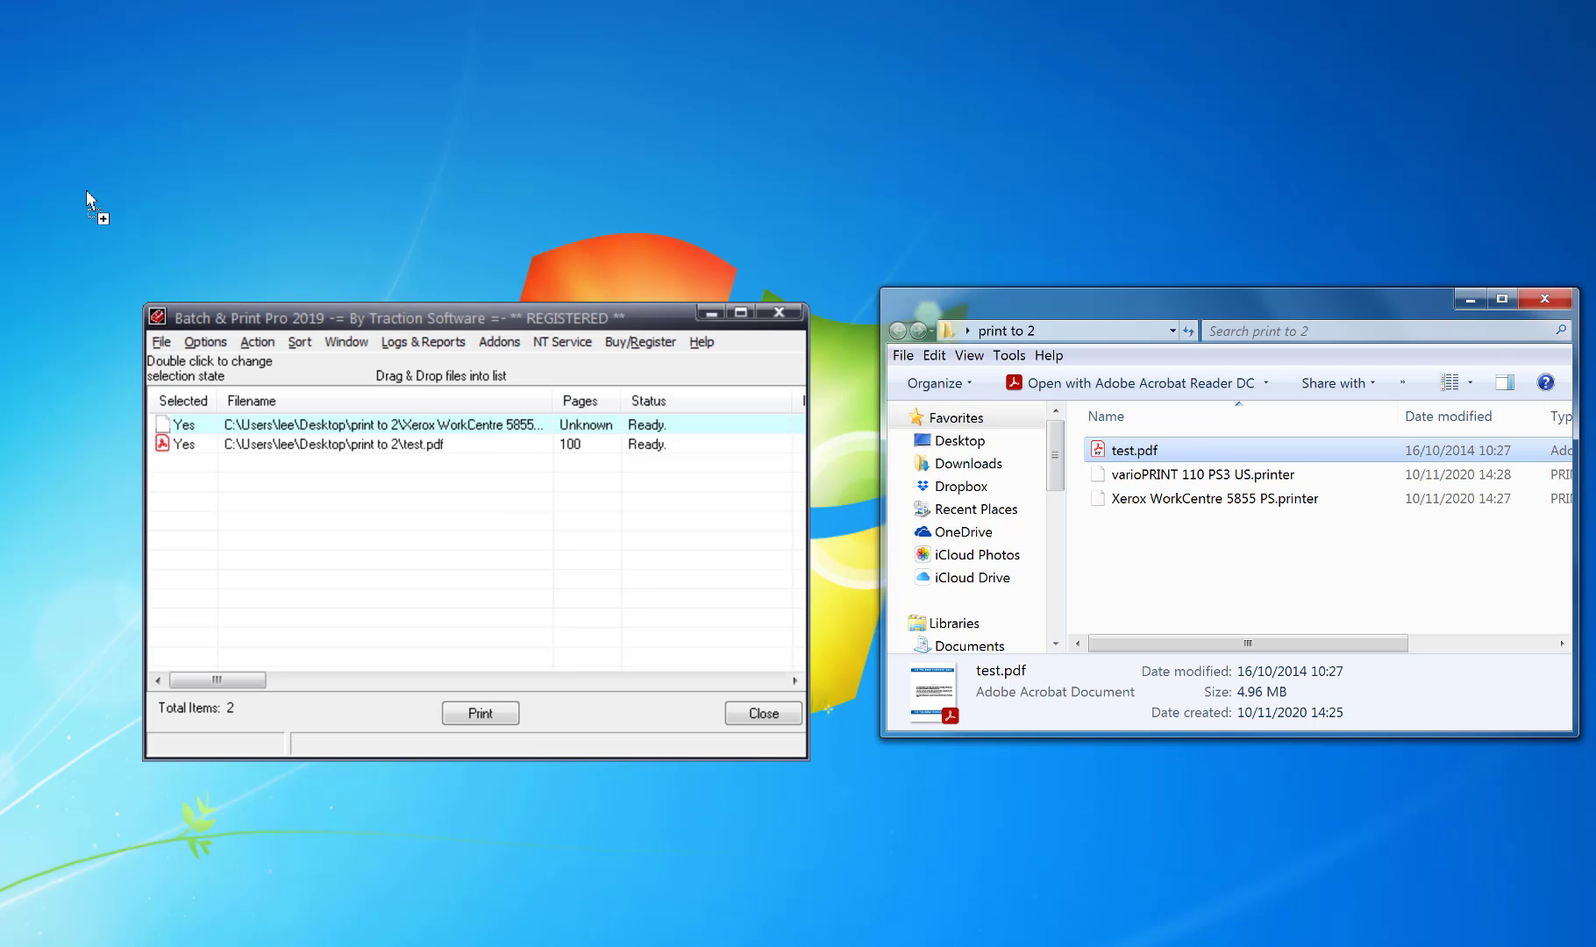
drag(1140, 474, 545, 528)
click(1135, 450)
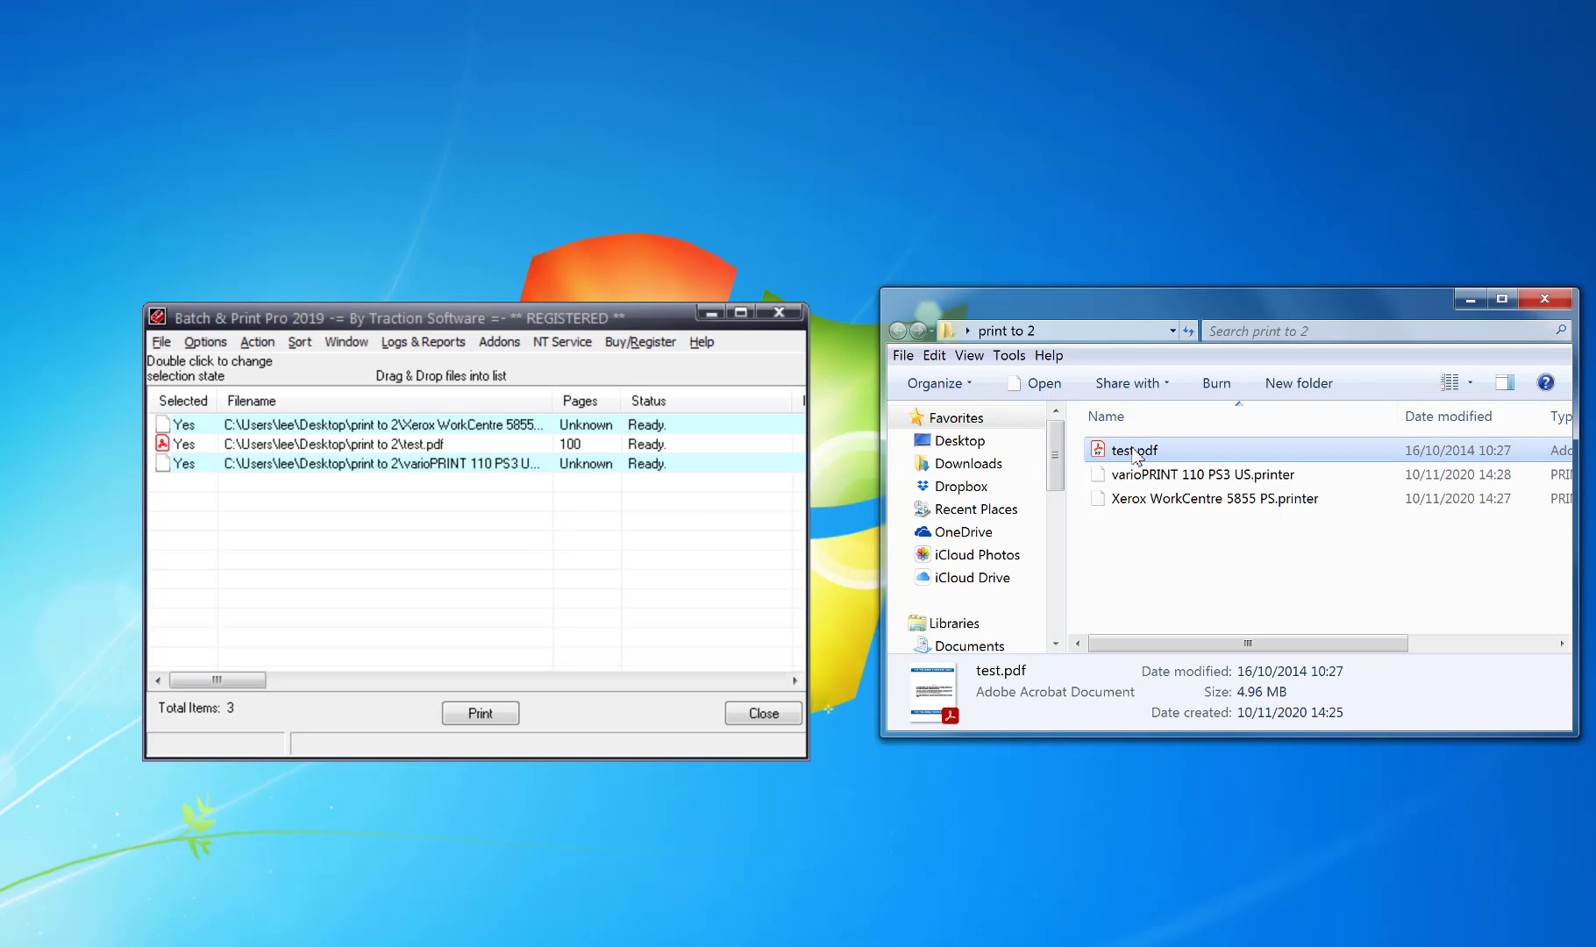
drag(35, 203, 509, 526)
Widen the filename column and review each of the four queued entries
double_click(553, 401)
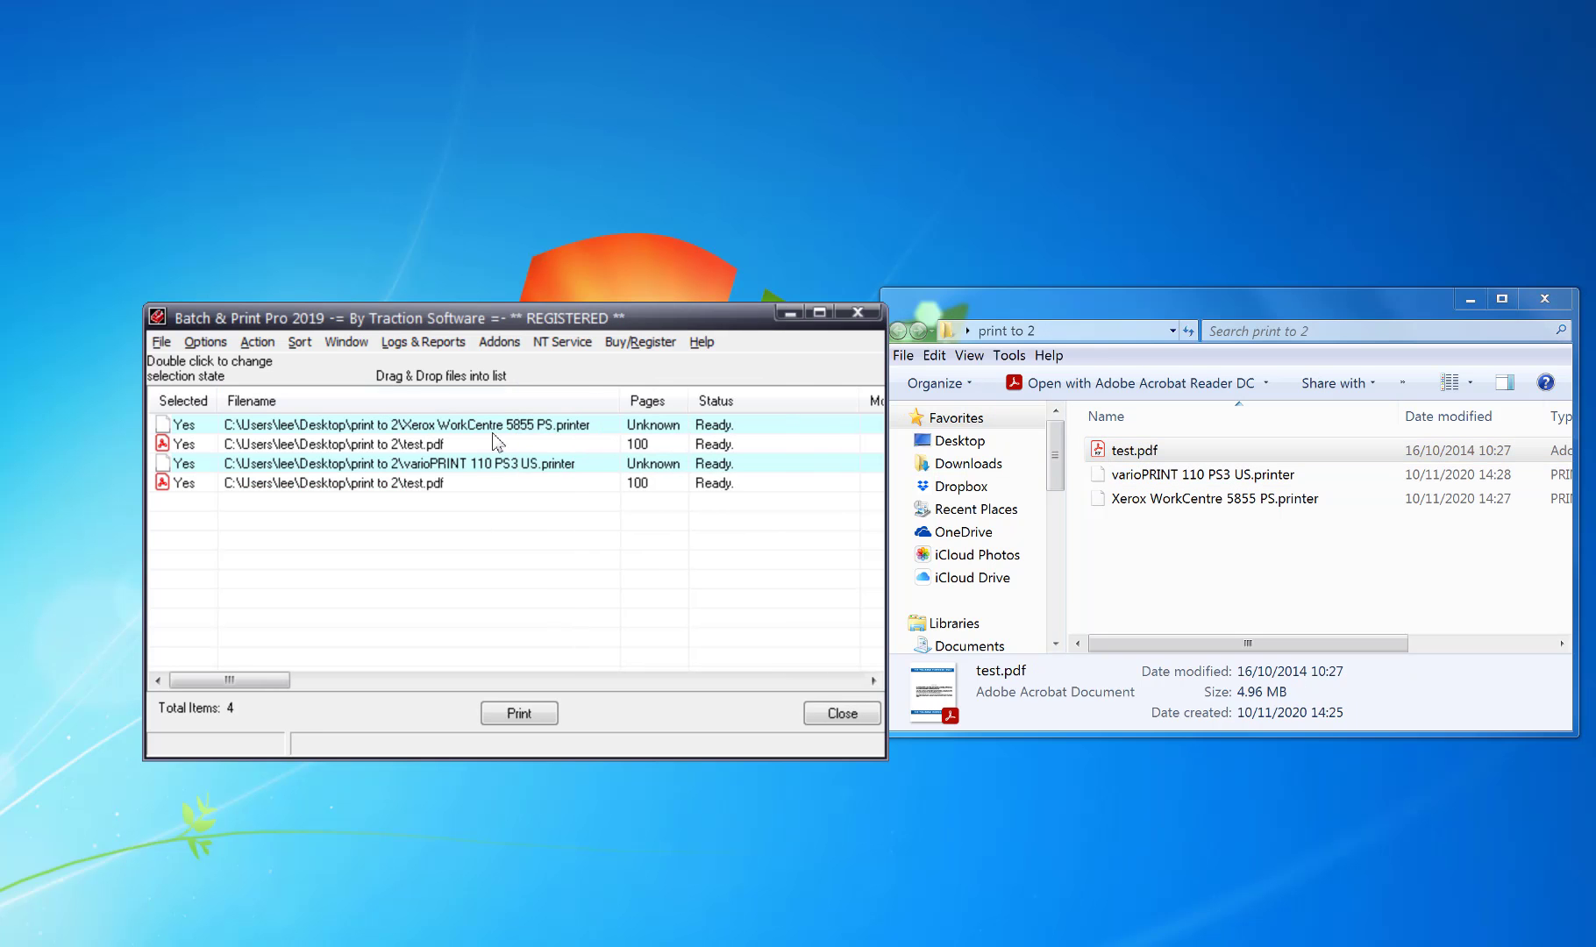
click(500, 424)
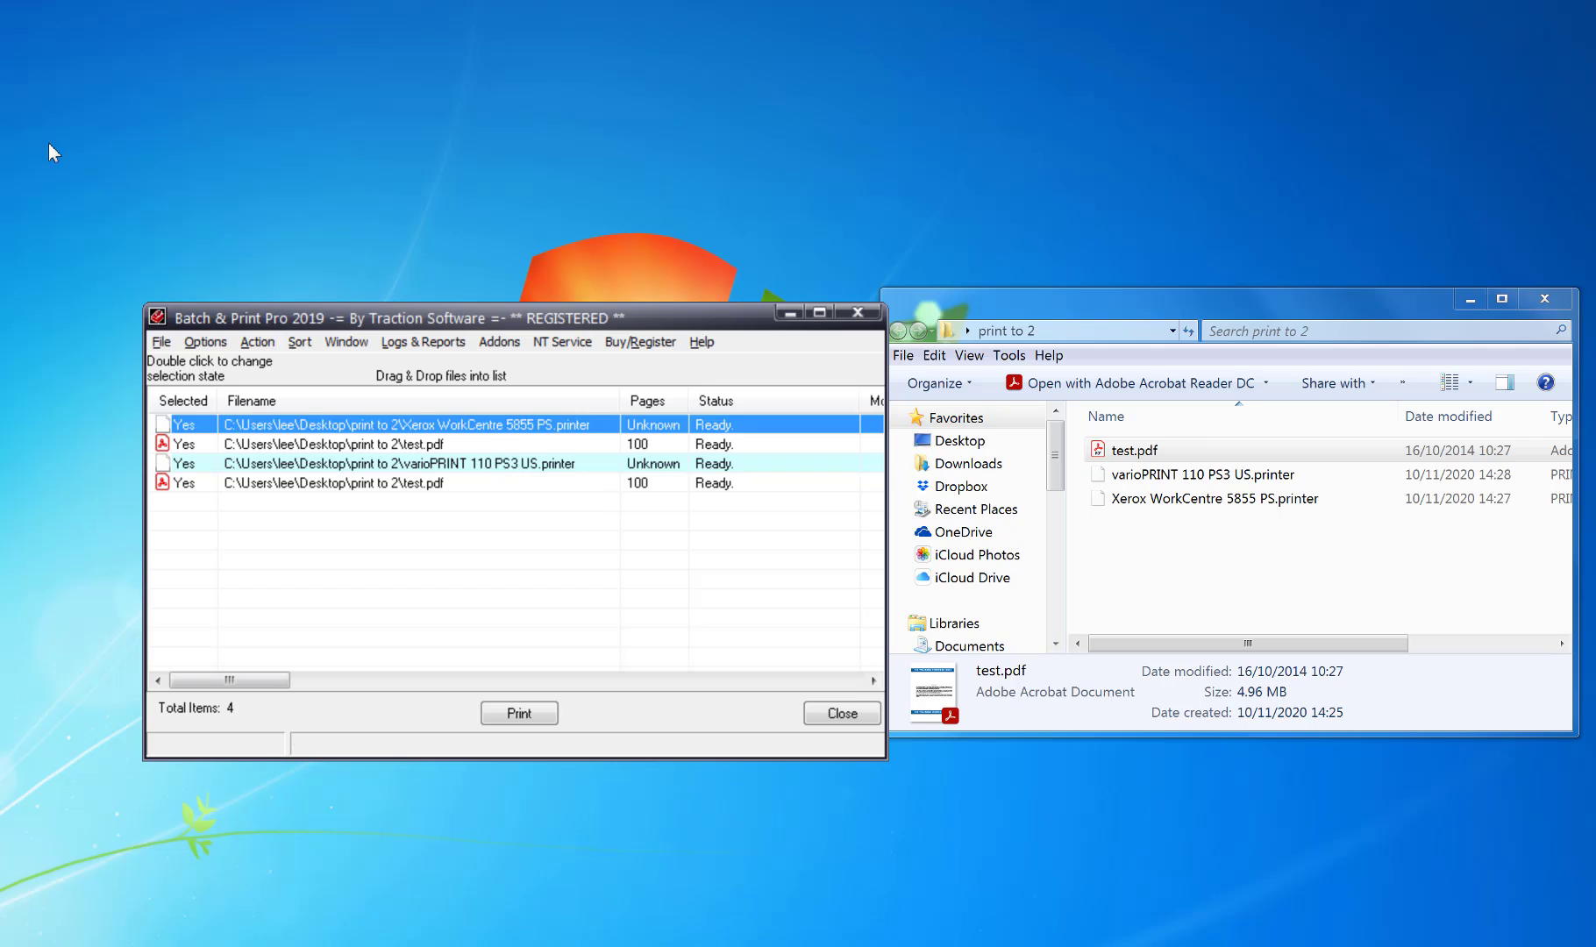
click(443, 444)
click(477, 462)
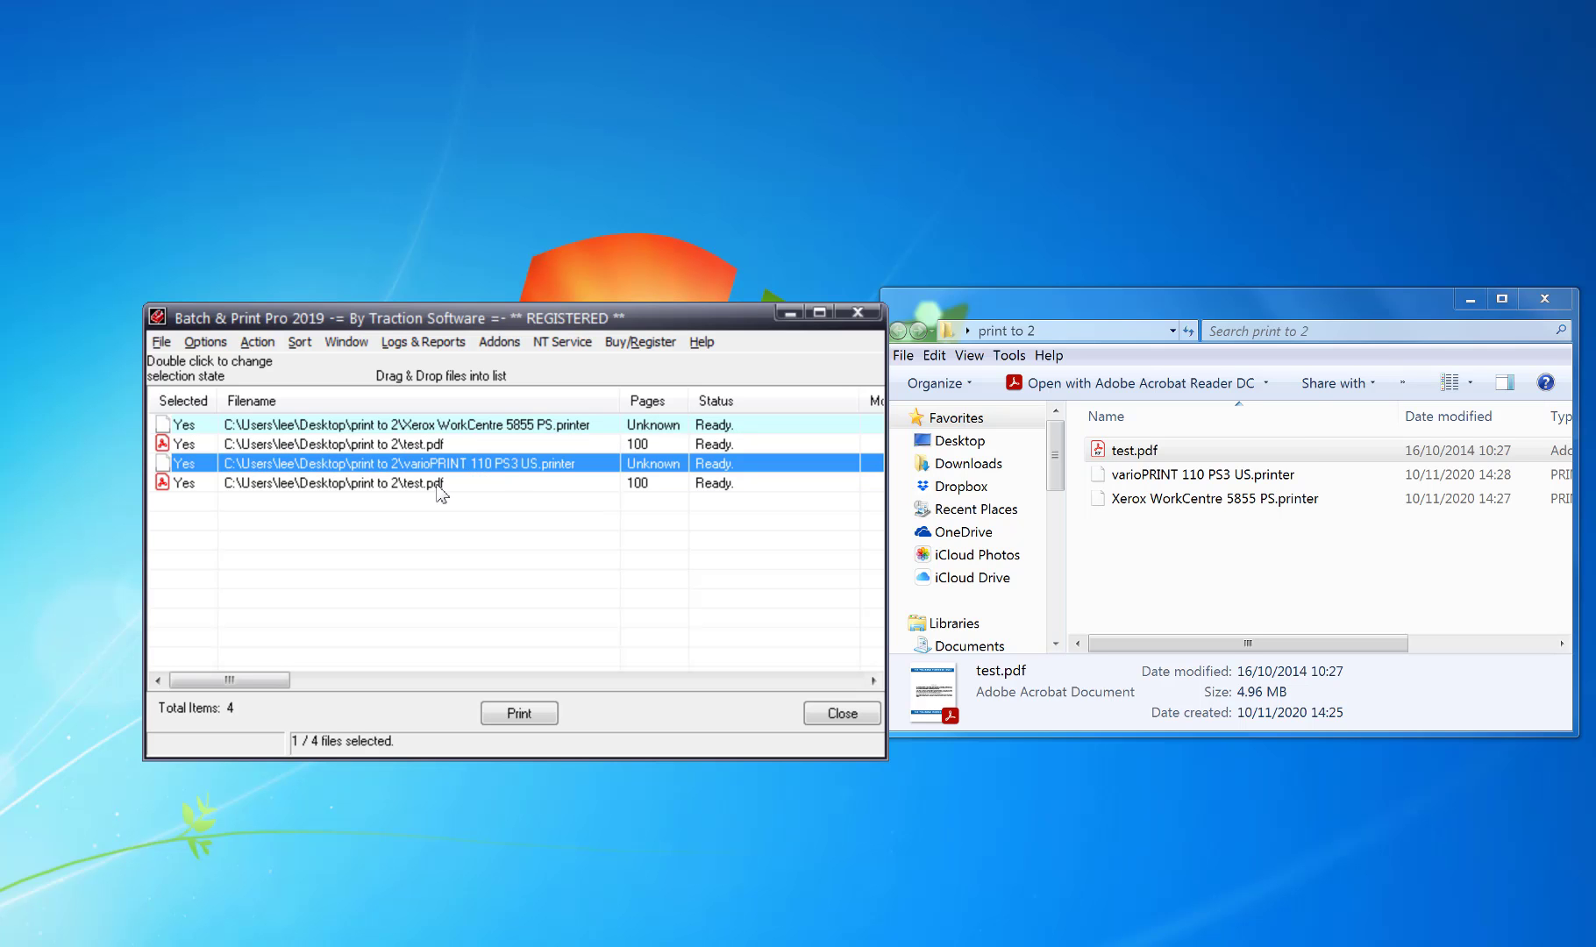
click(437, 484)
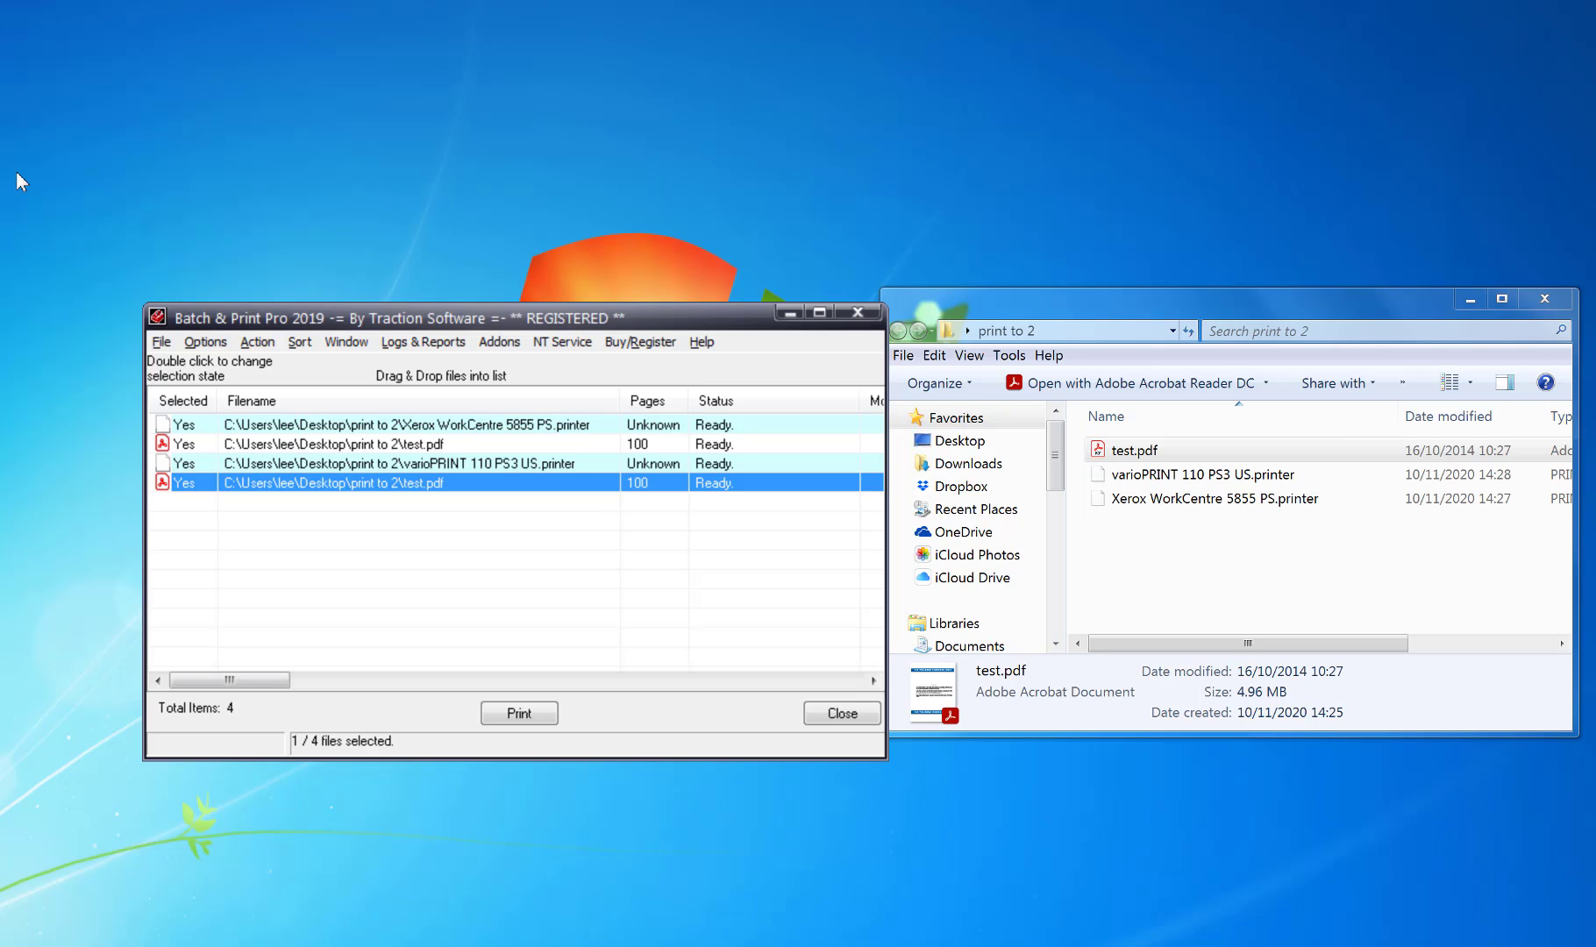
Limit the first test.pdf entry to pages 1 through 50
right_click(516, 444)
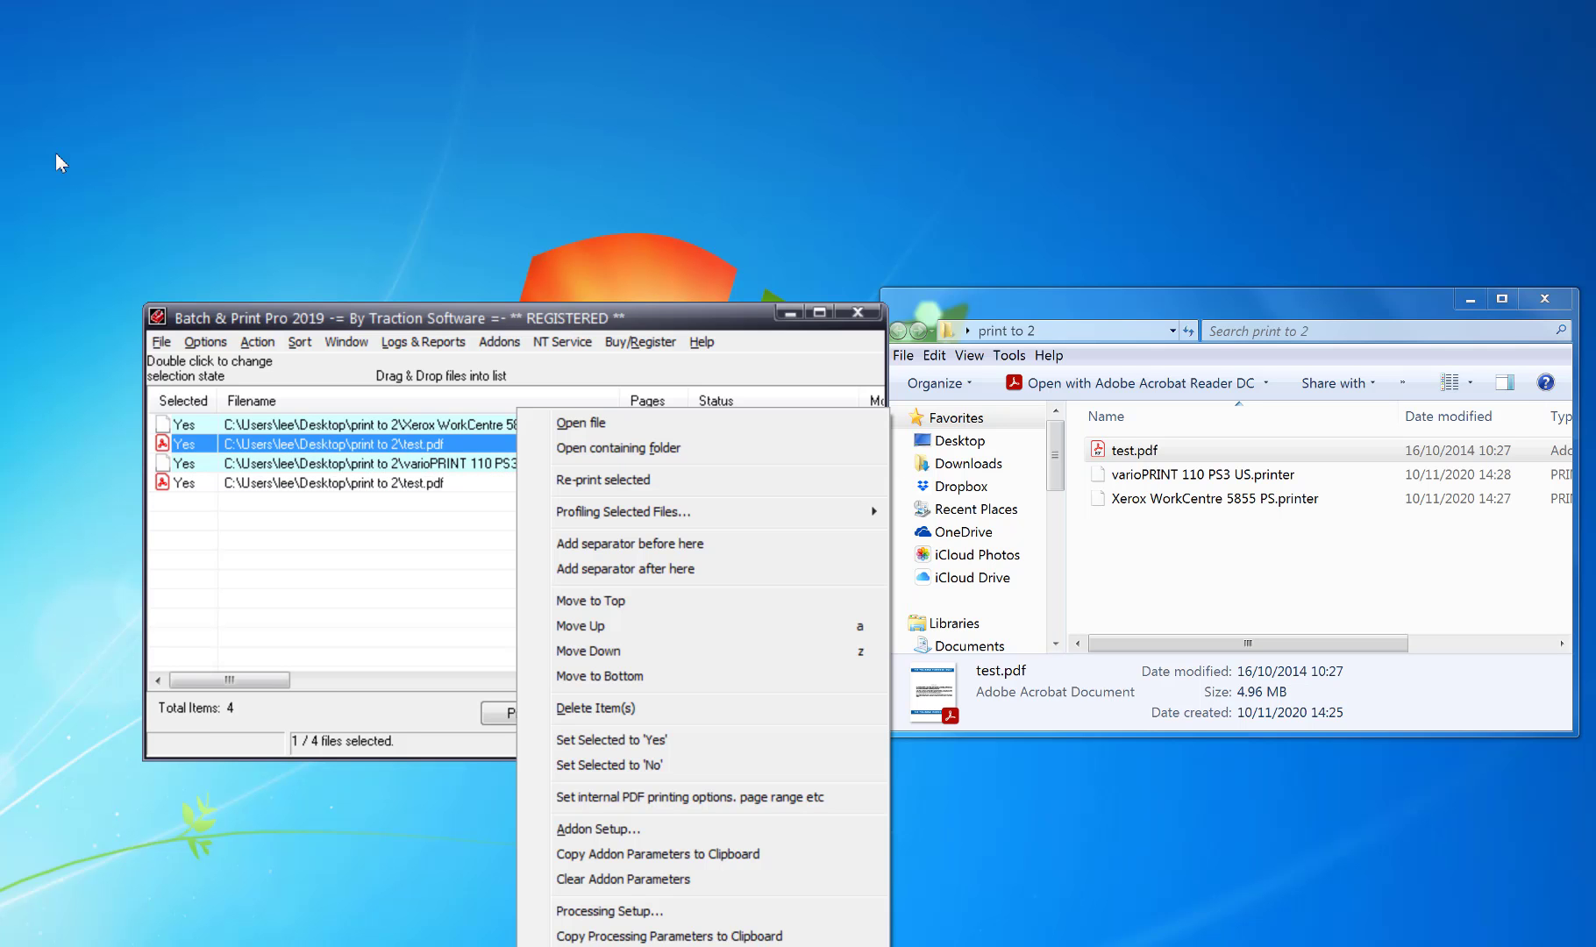
click(703, 797)
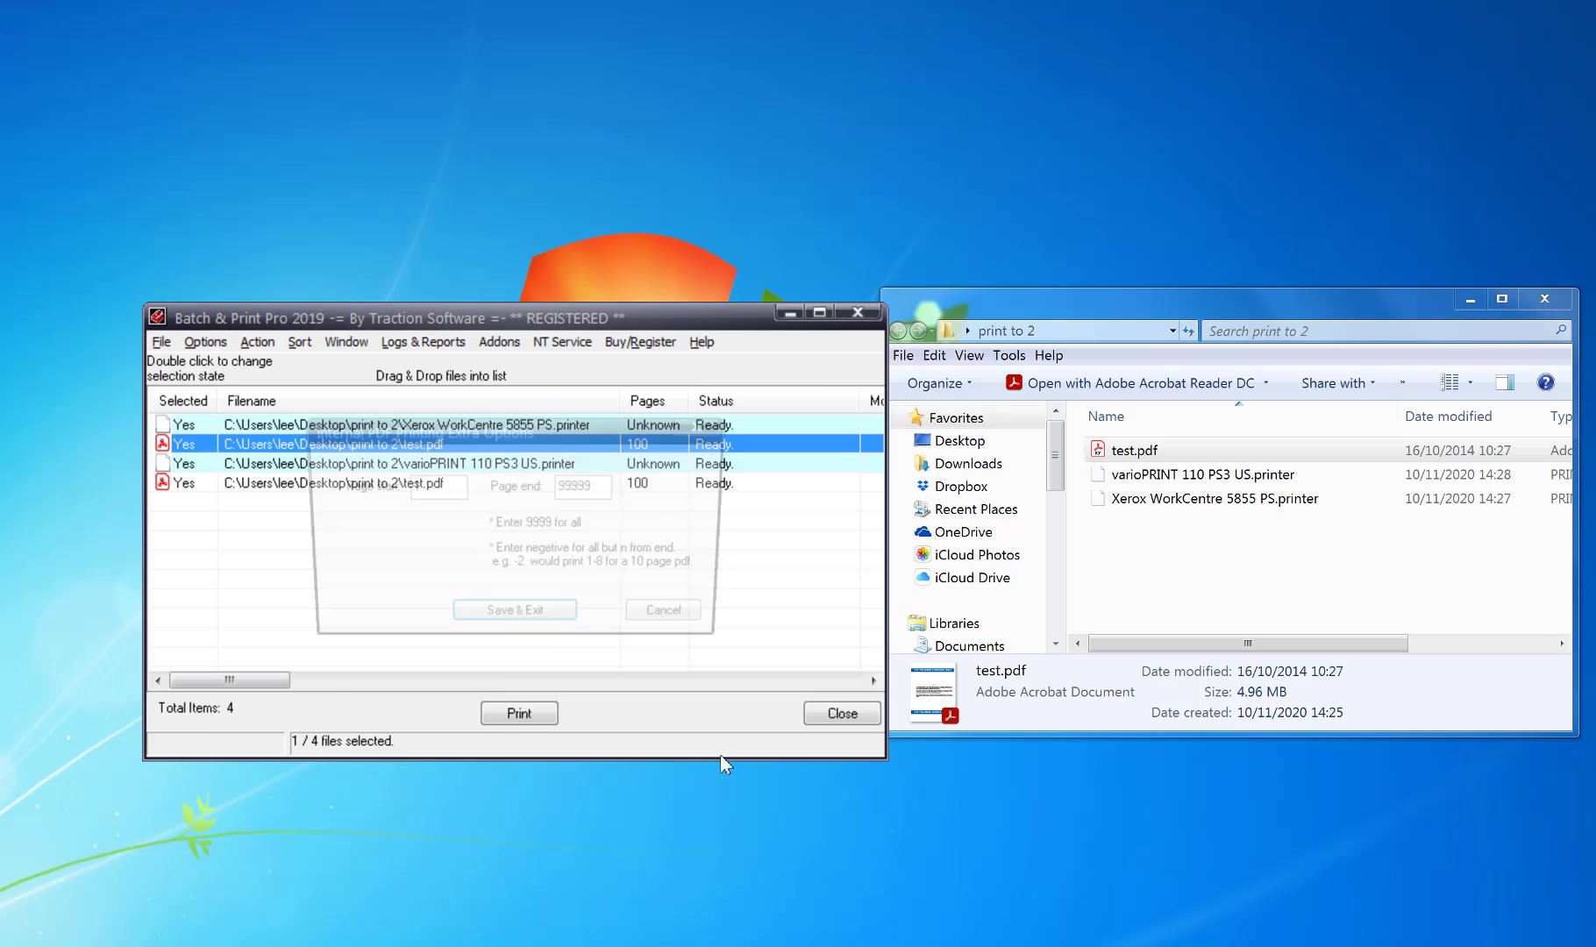
double_click(598, 486)
text(50)
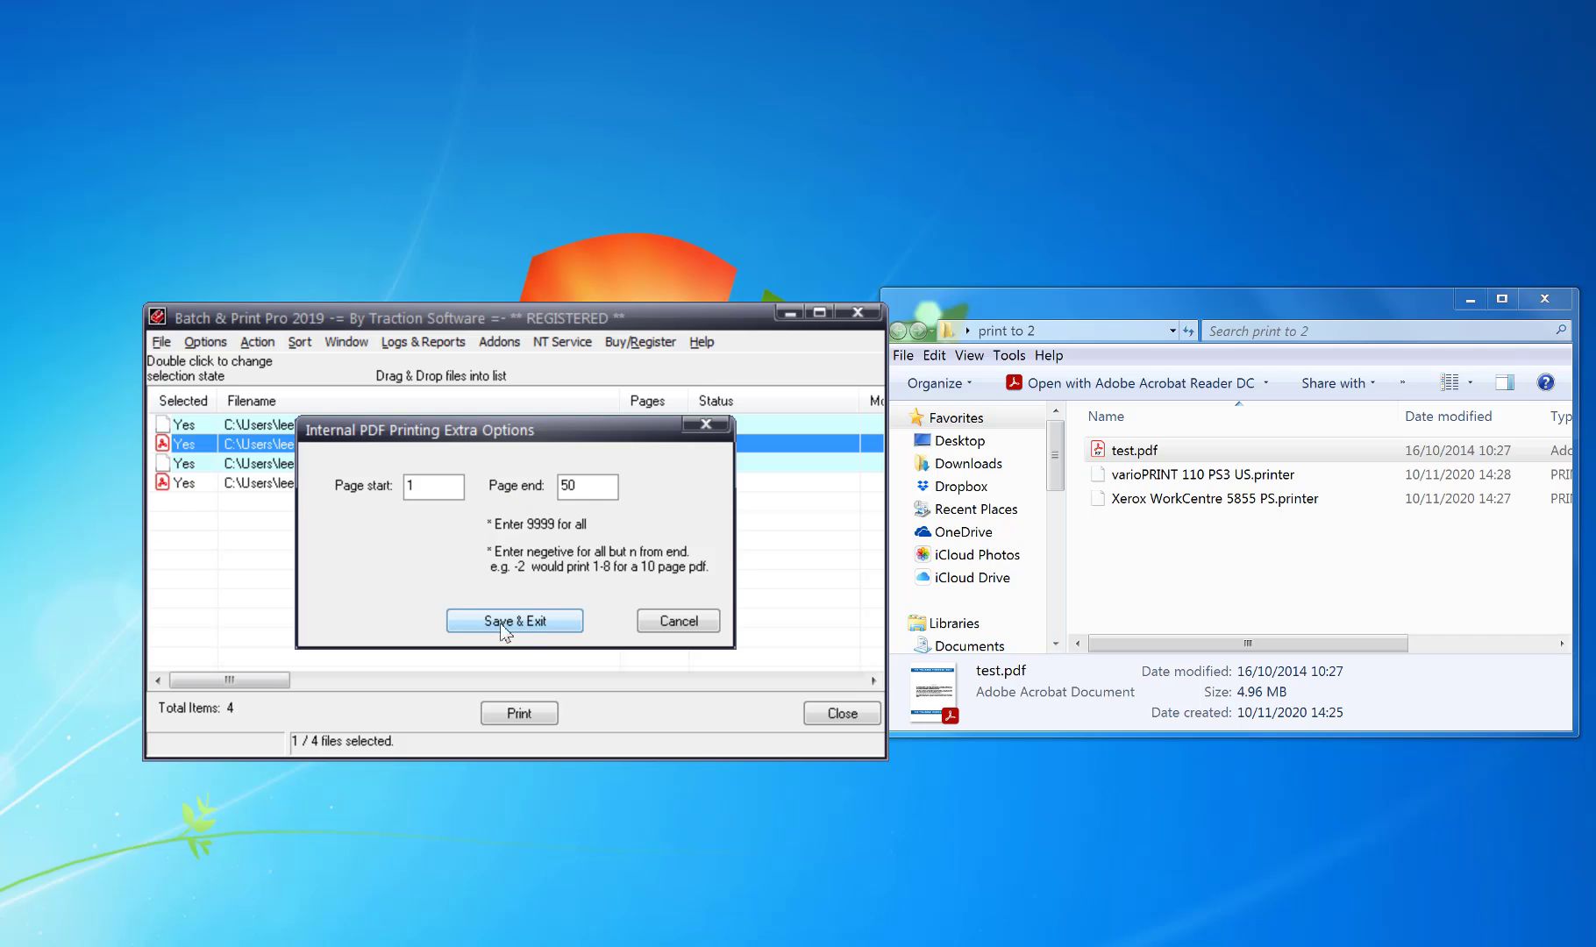
click(517, 619)
Set the second test.pdf entry to start at page 51 and run to 9999
right_click(508, 484)
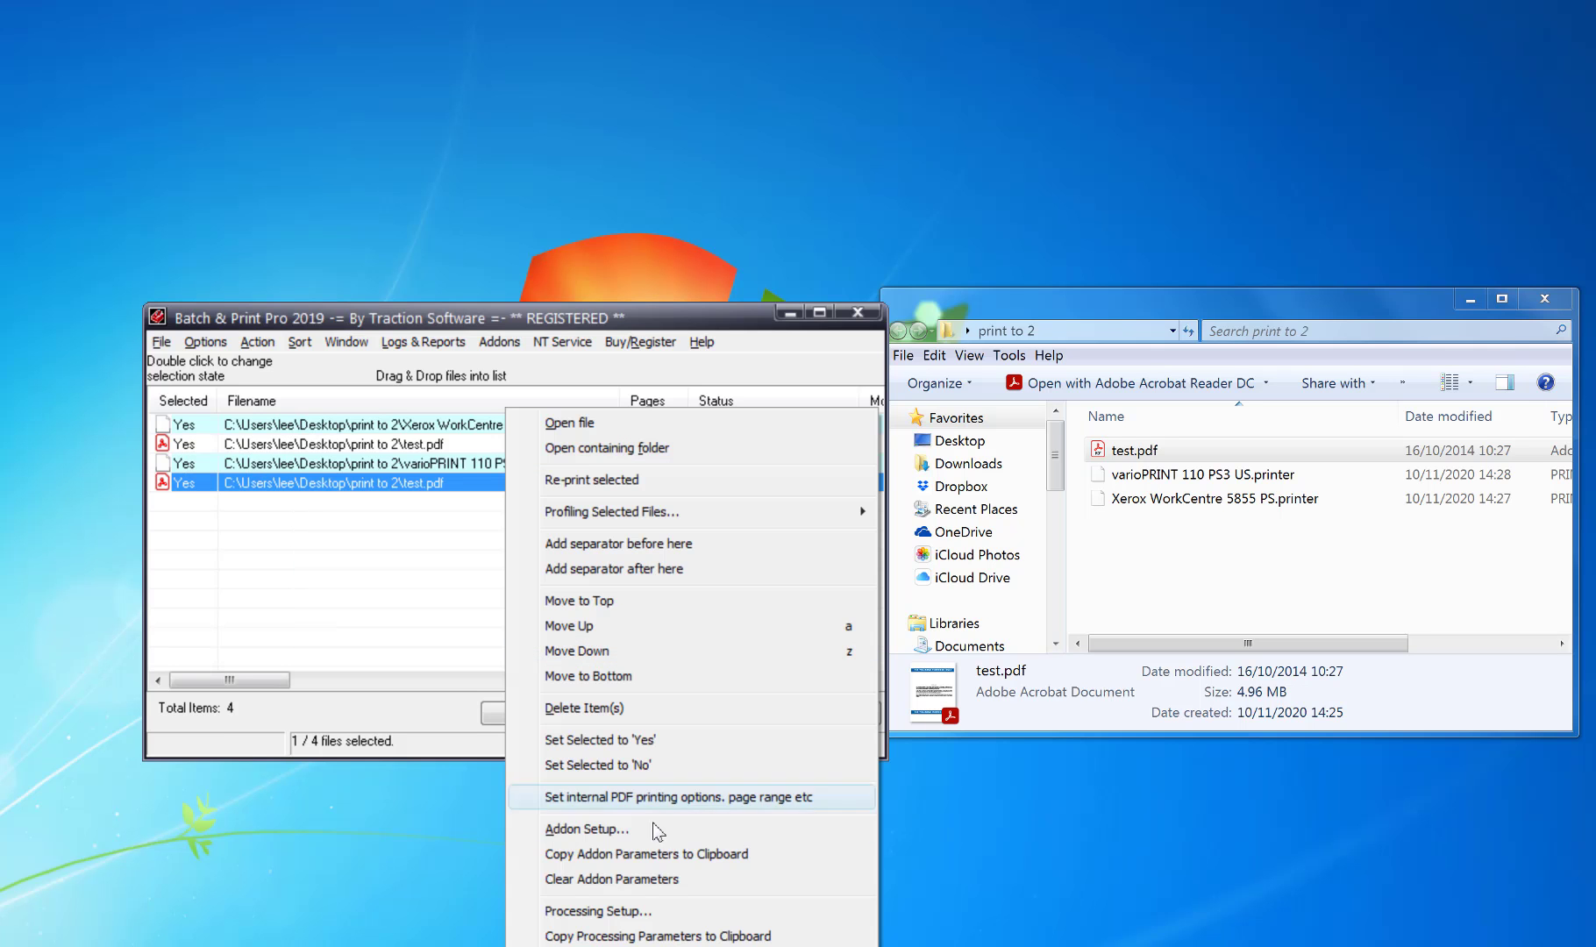
click(706, 797)
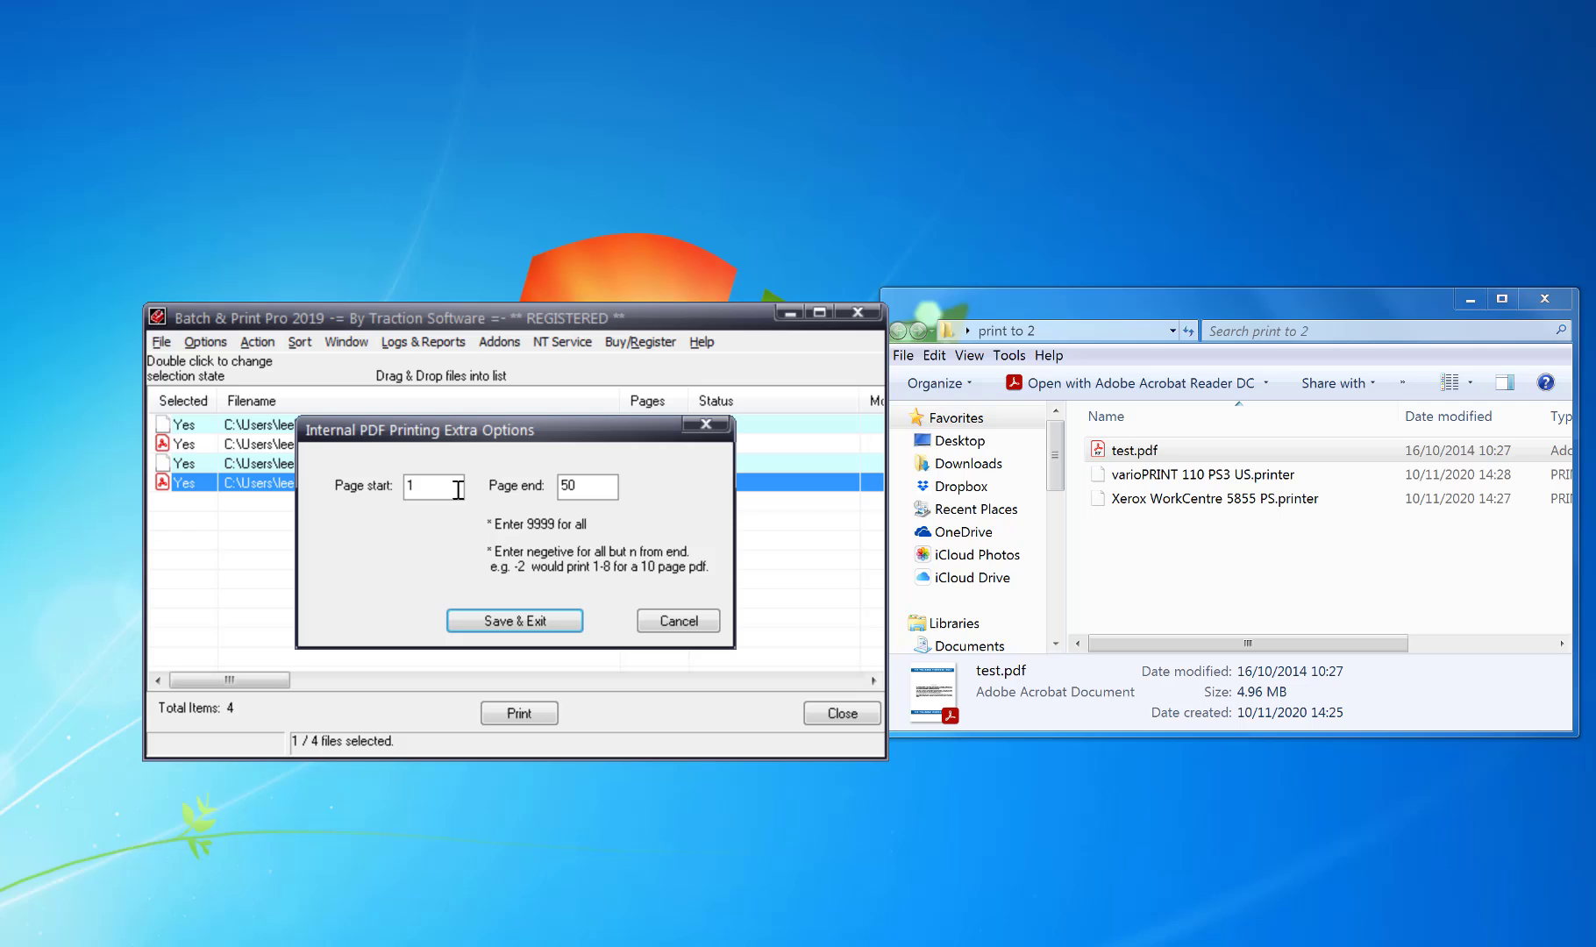
text(51)
key(Tab)
click(549, 624)
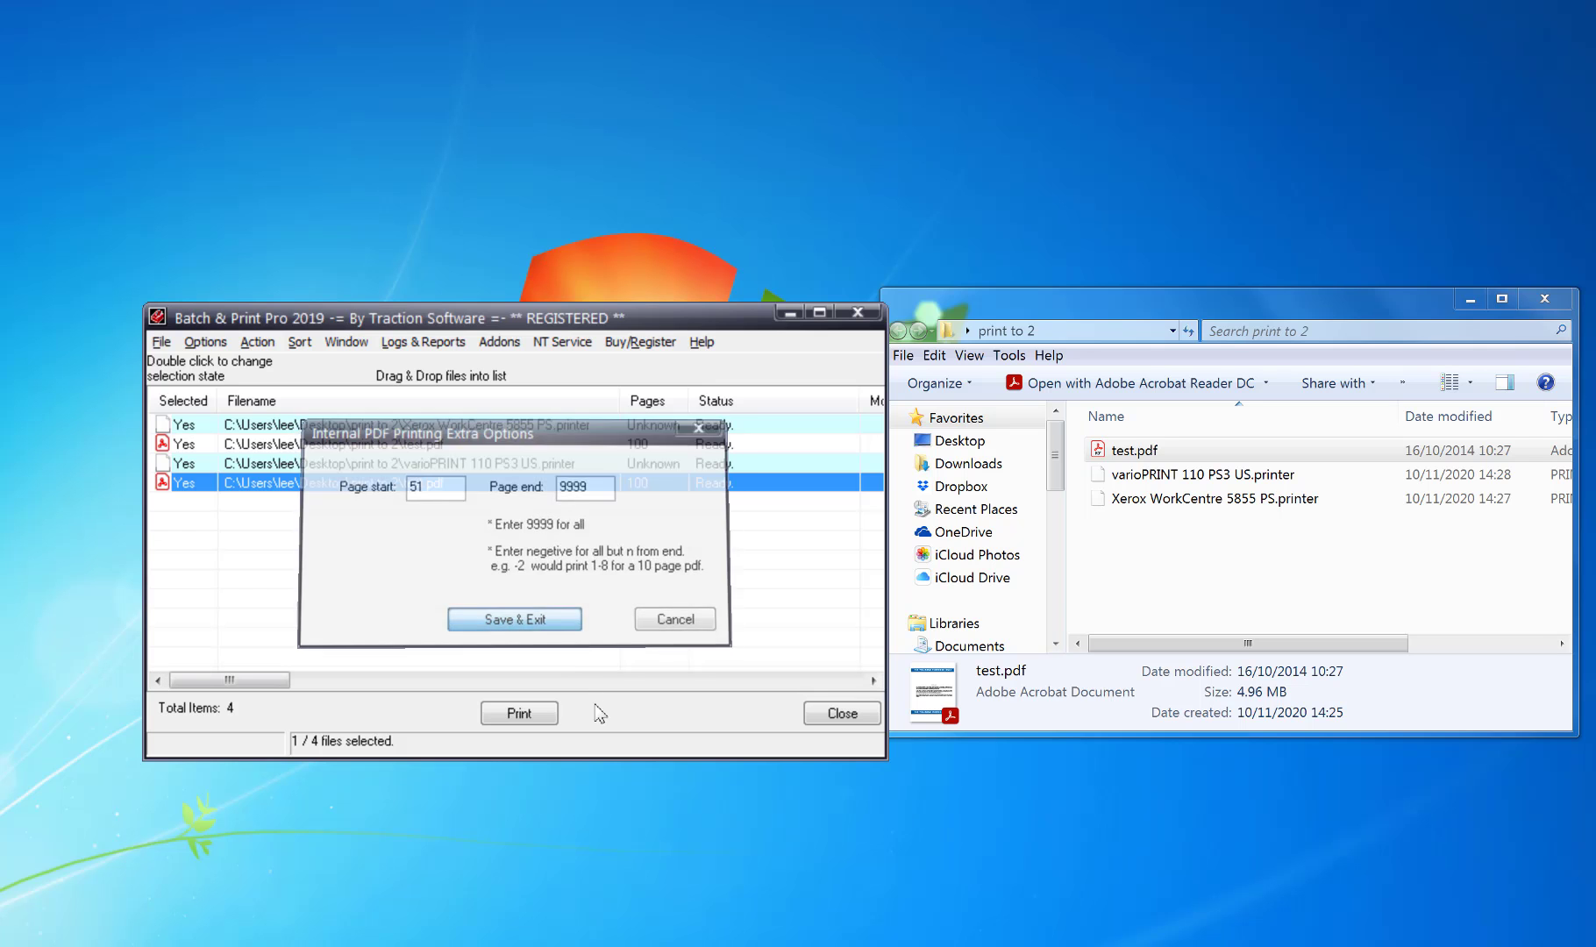
Print the list and open the Xerox and varioPRINT queues to check both jobs
click(519, 713)
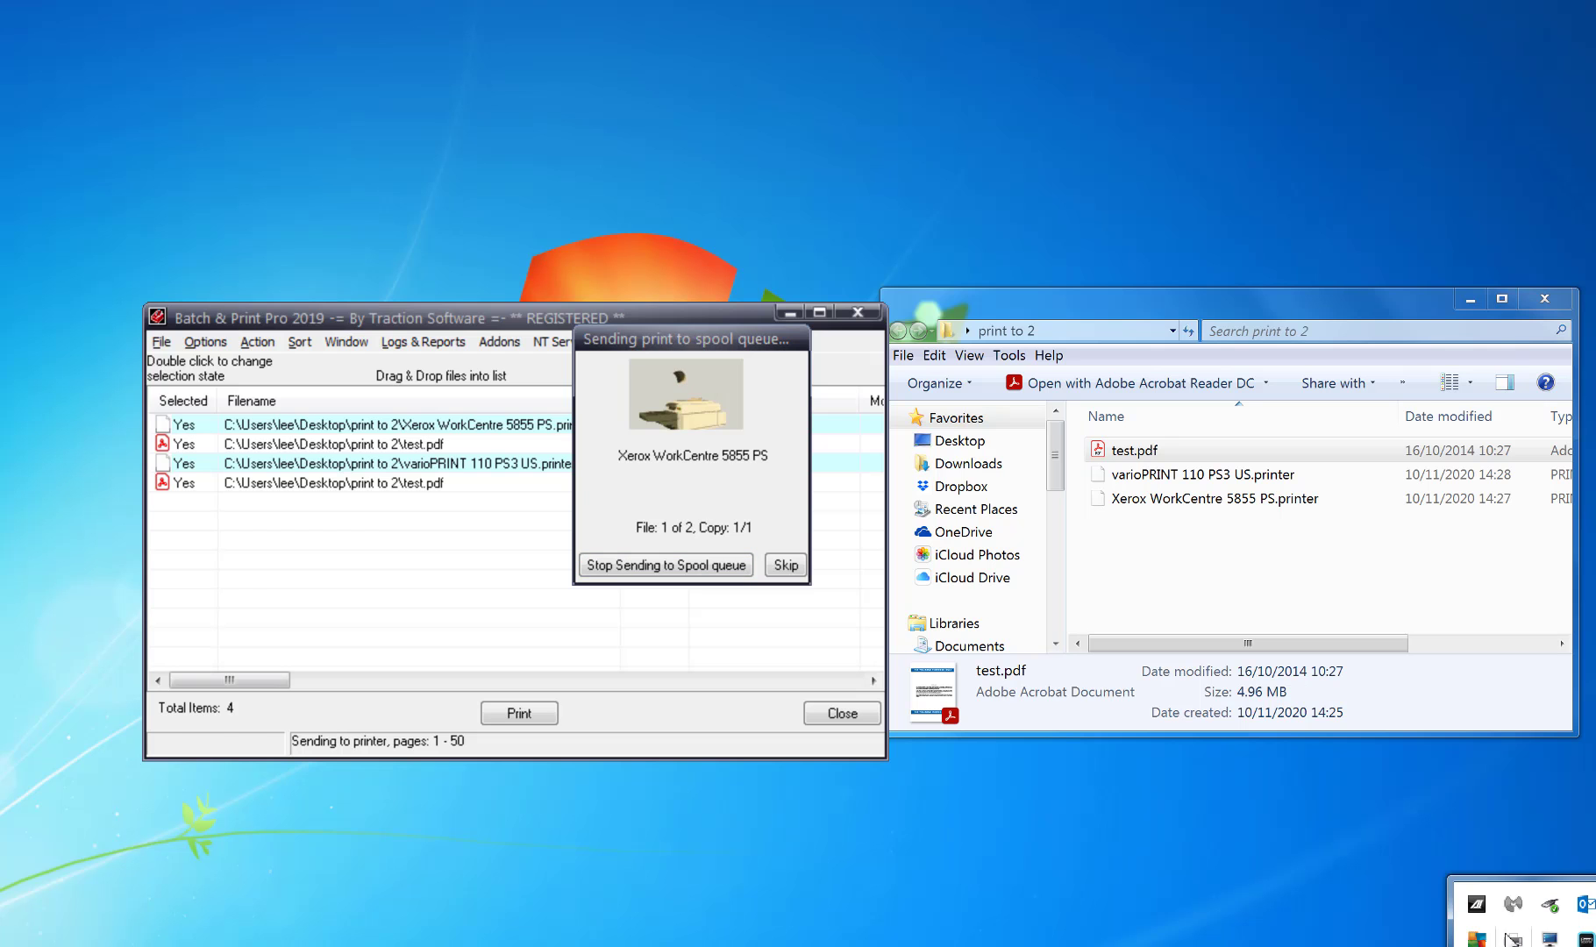
double_click(1510, 937)
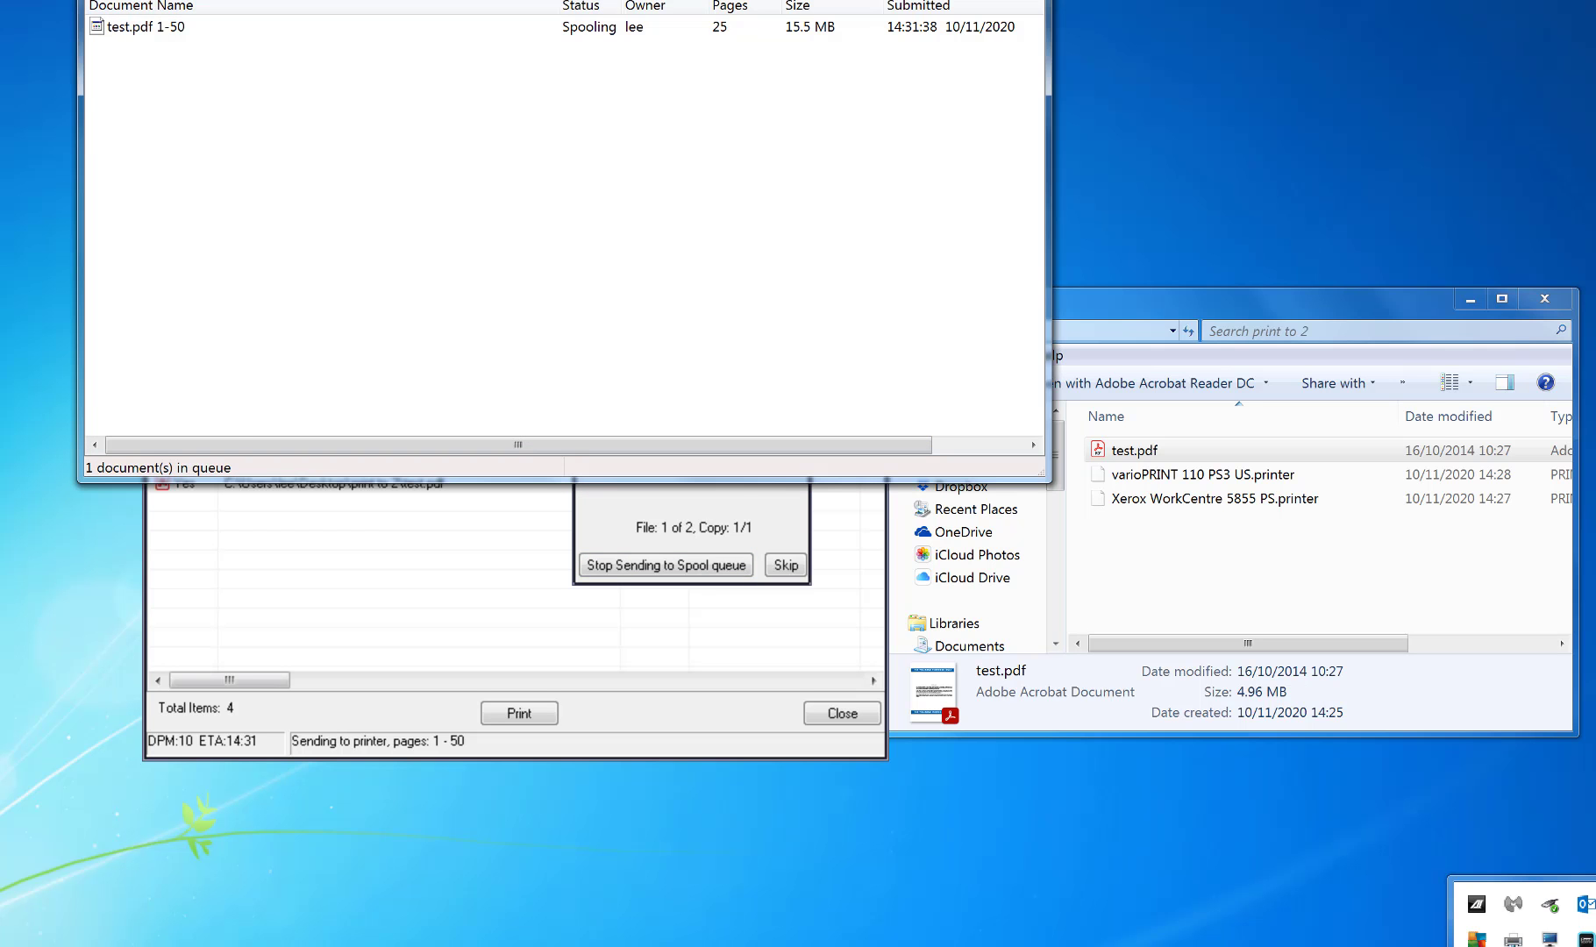
drag(695, 244, 900, 54)
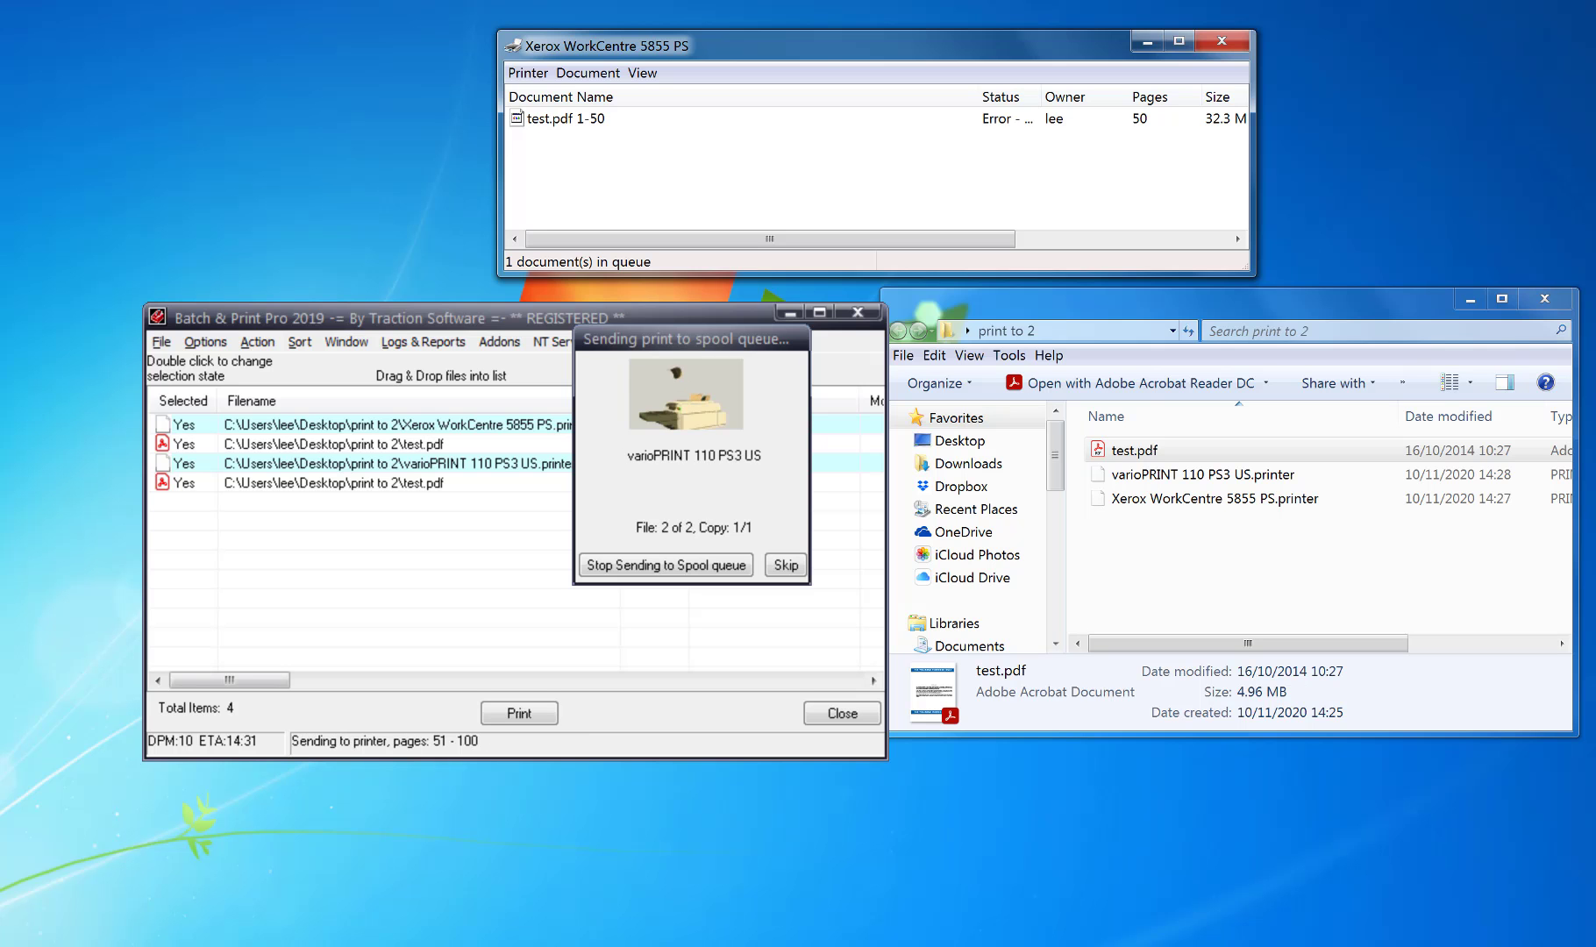
double_click(1510, 936)
drag(635, 149, 944, 389)
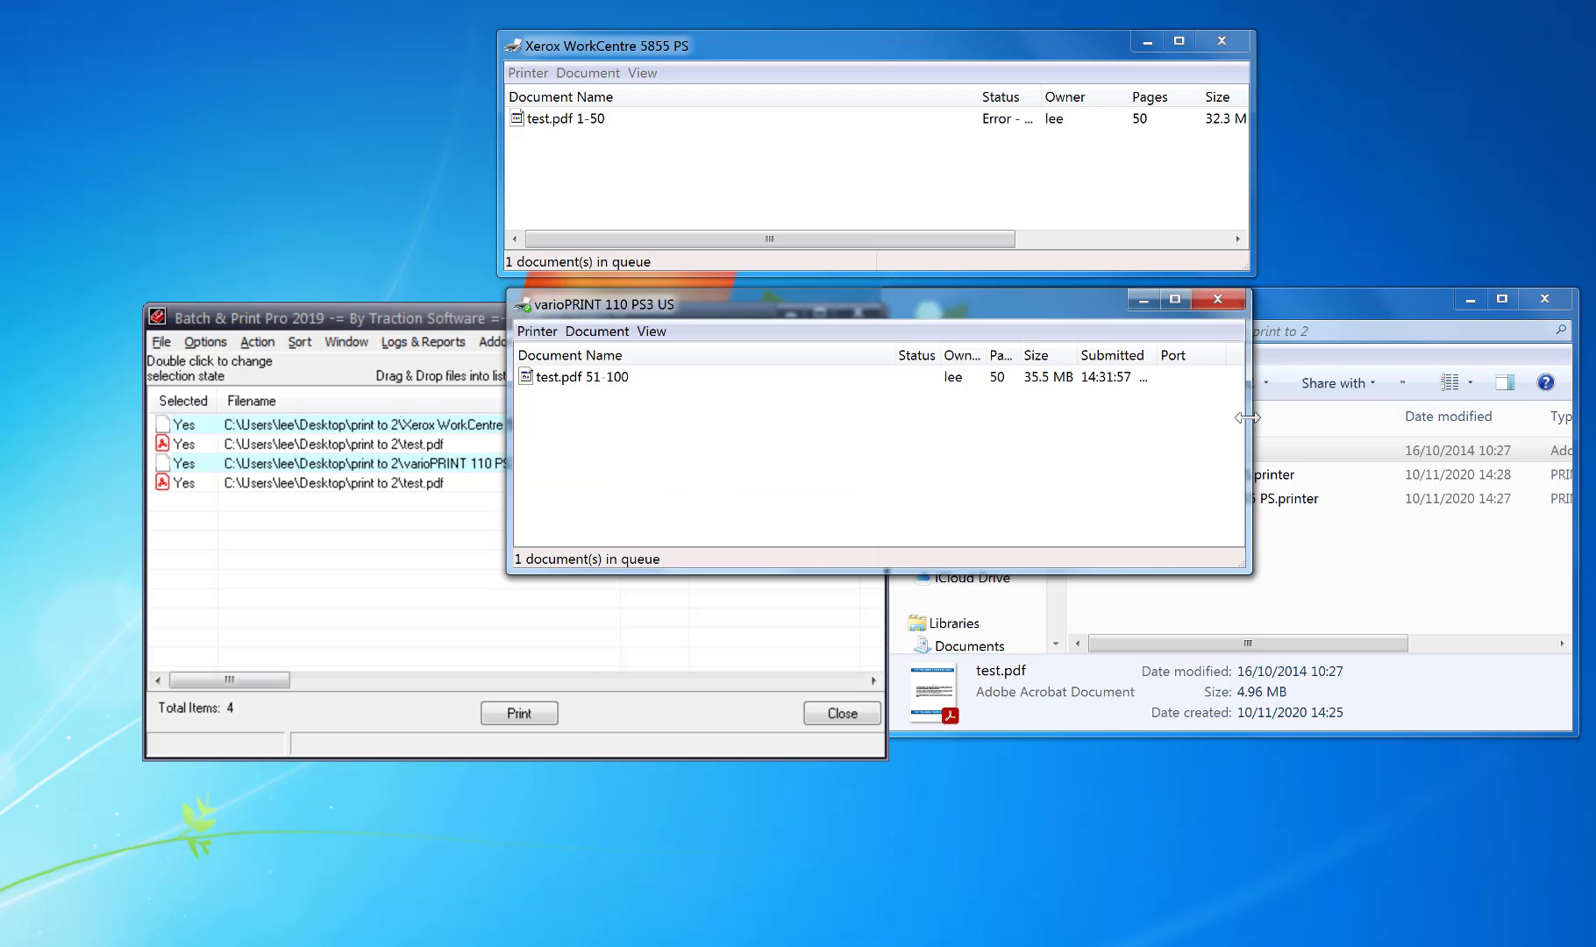
click(594, 655)
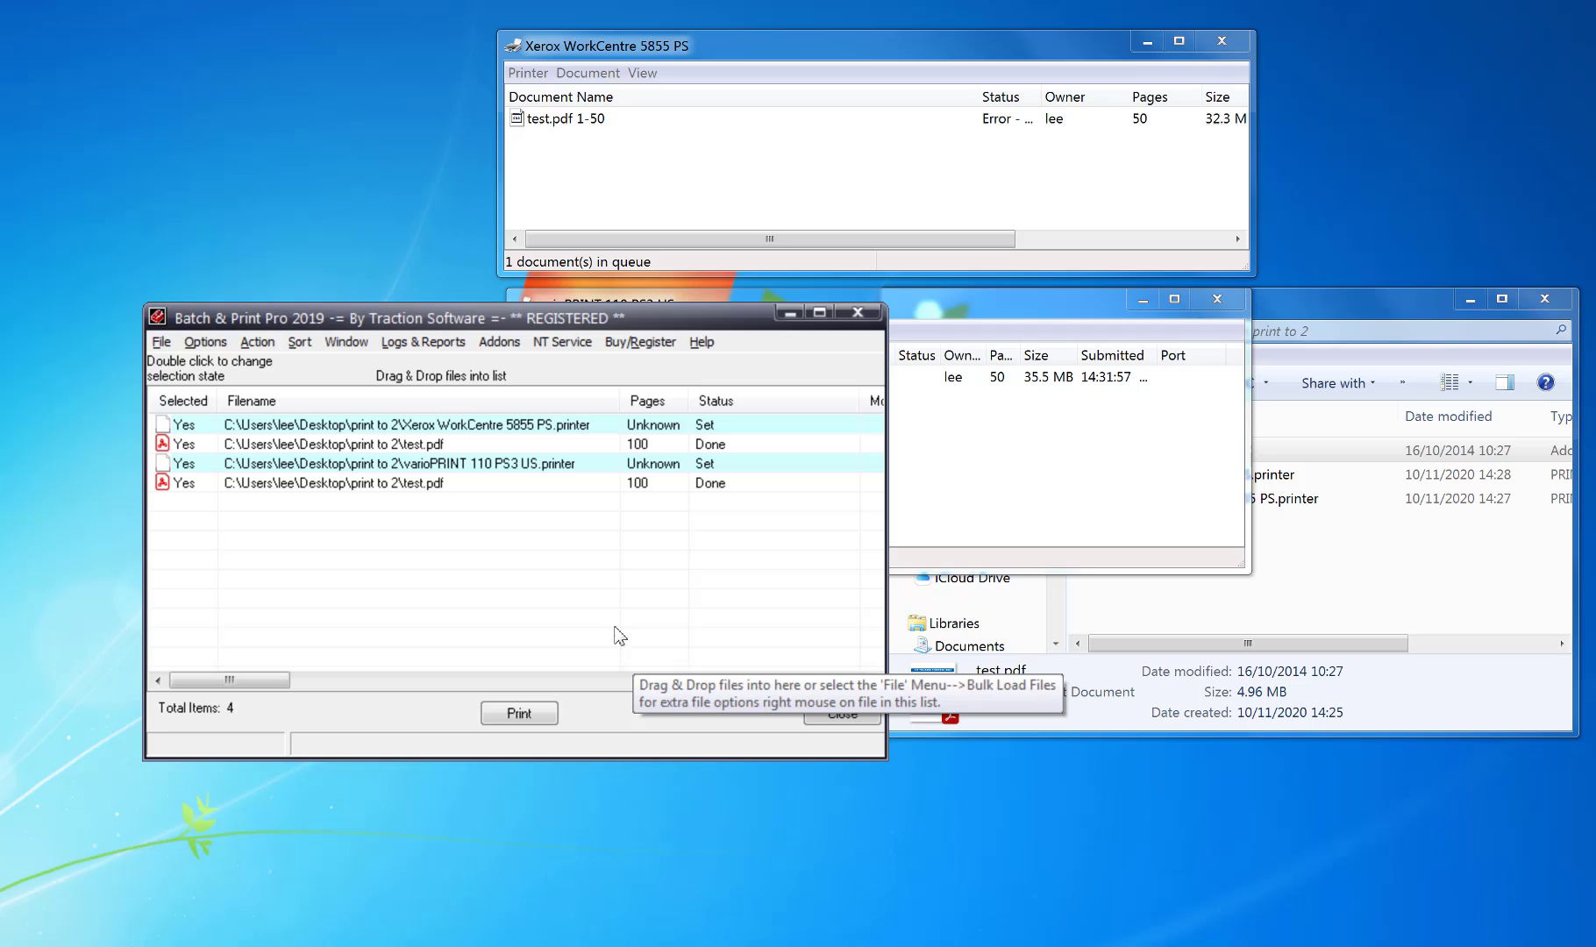
Select both test.pdf entries and mark them as replication files
click(418, 445)
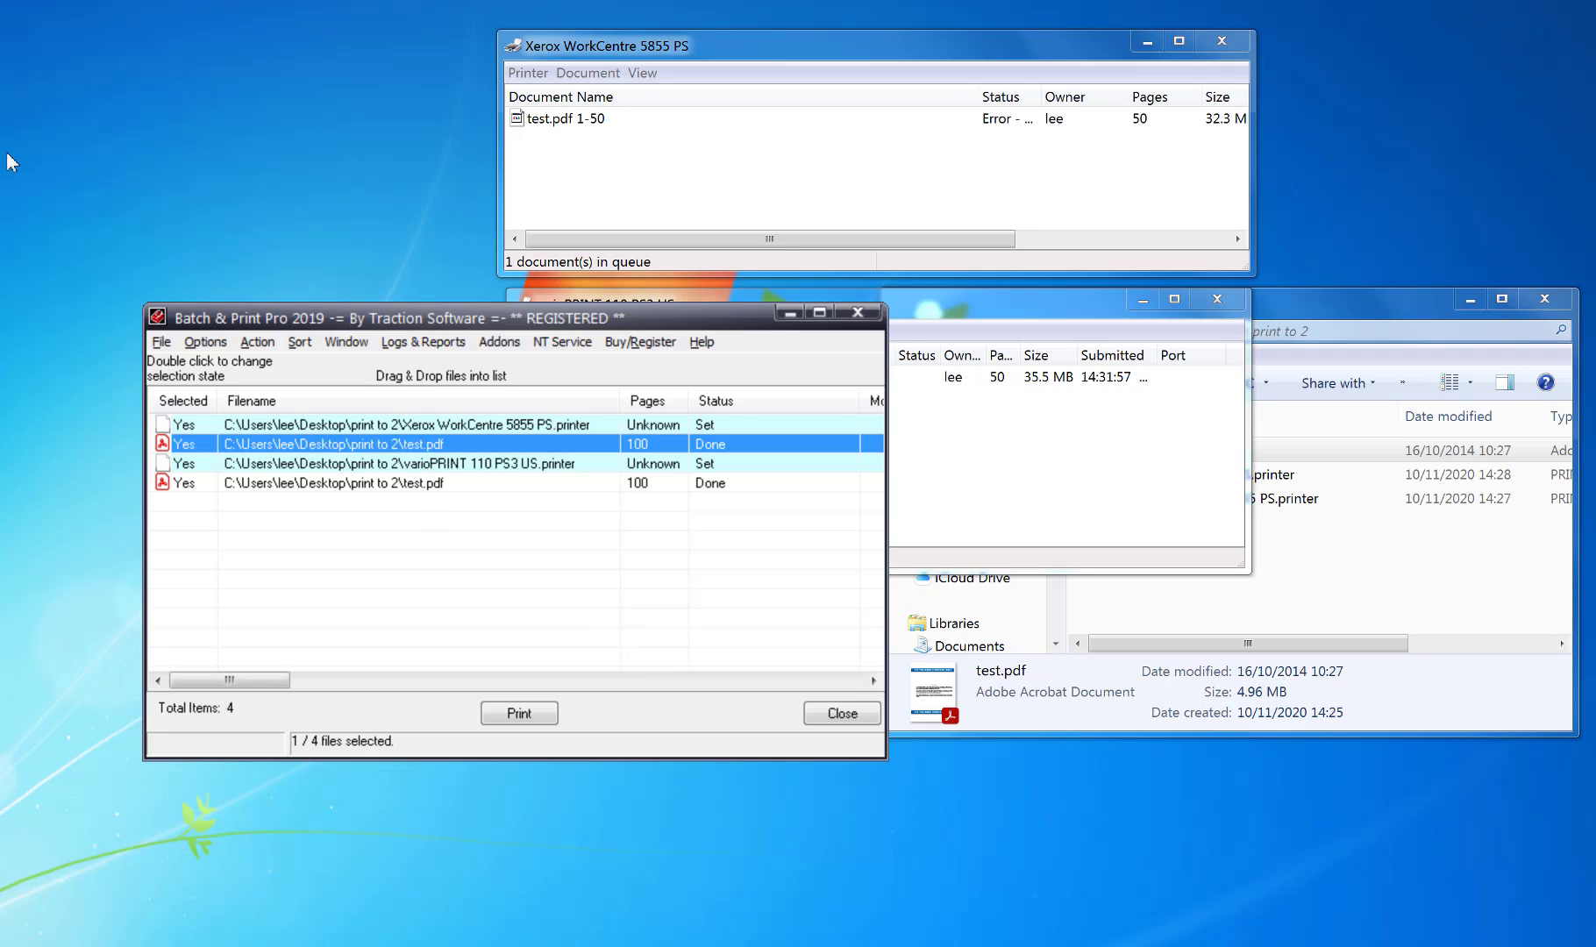
ctrl+click(418, 483)
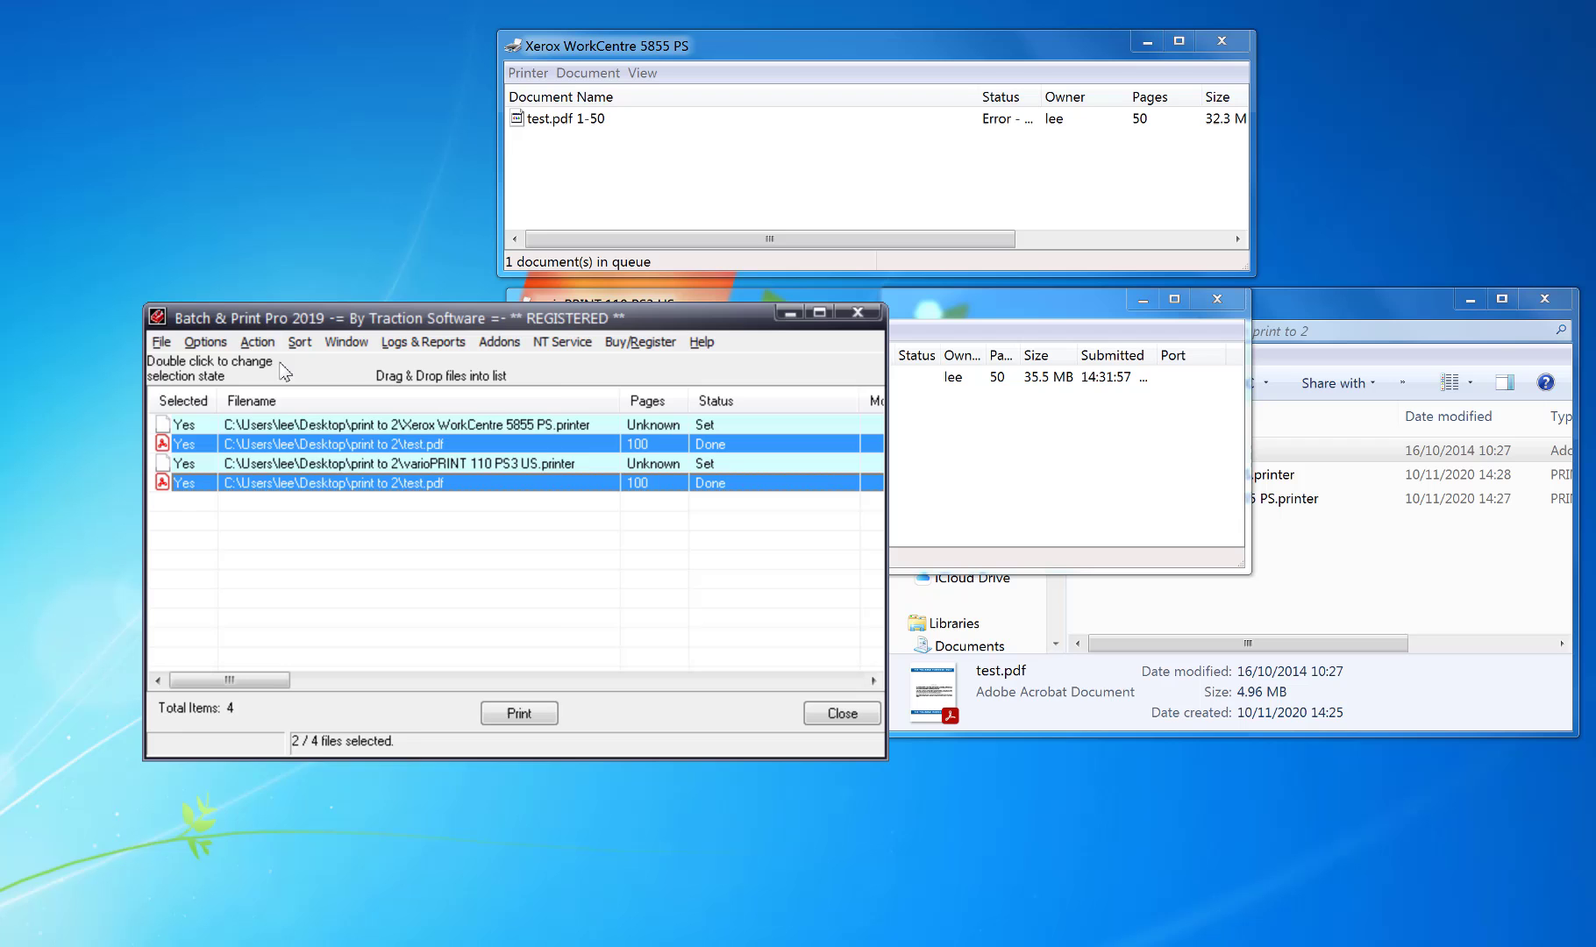
click(257, 341)
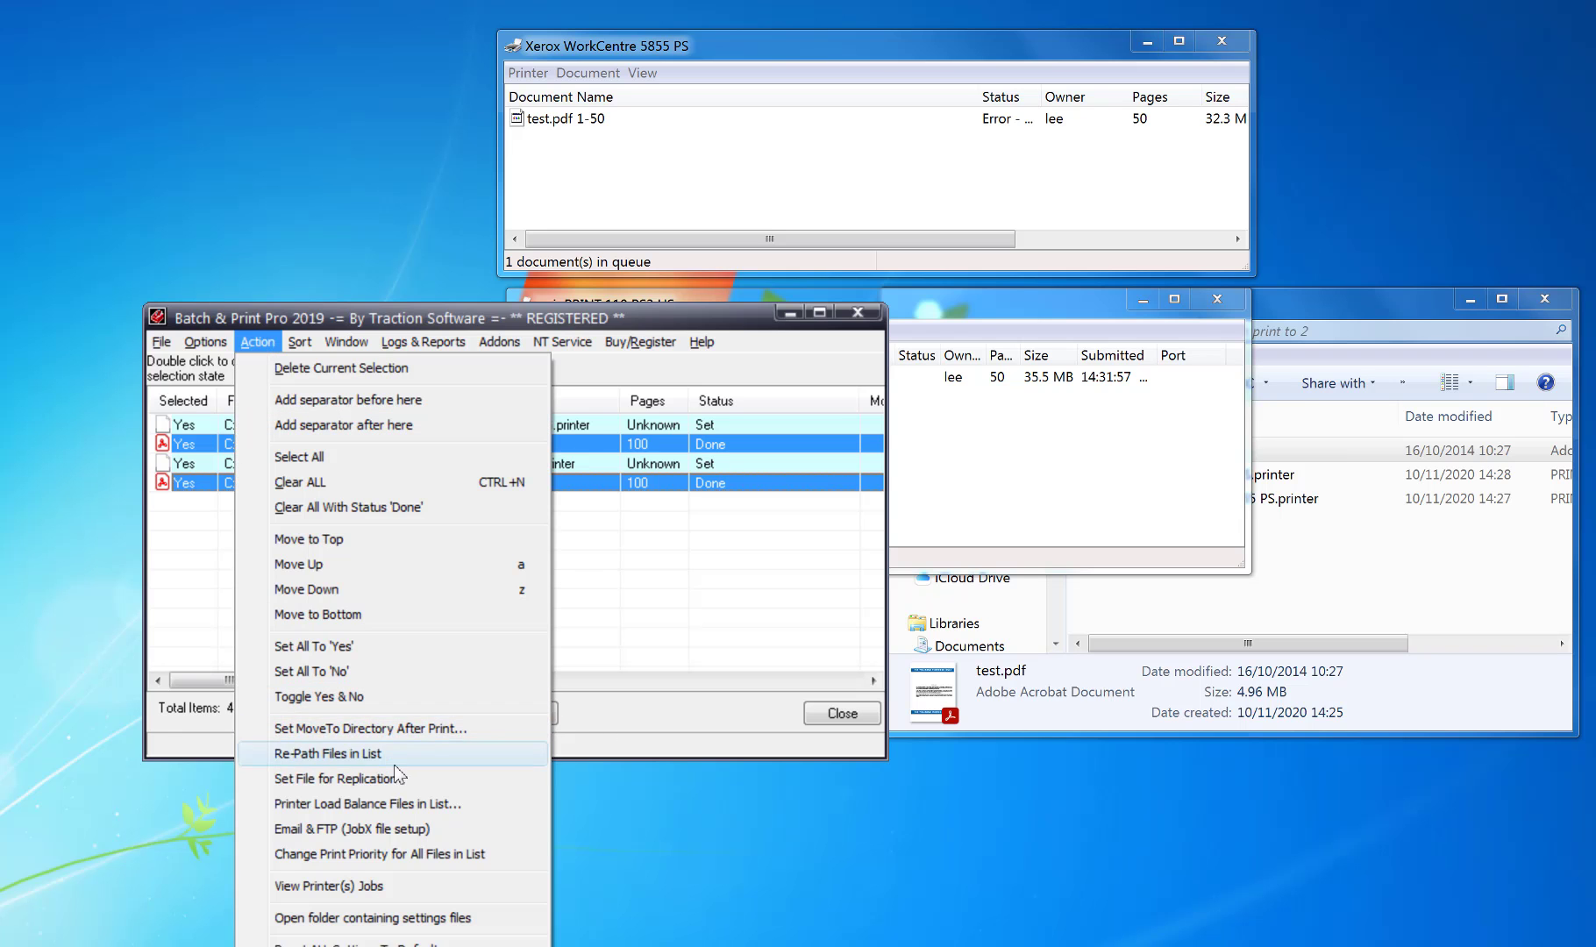
click(423, 777)
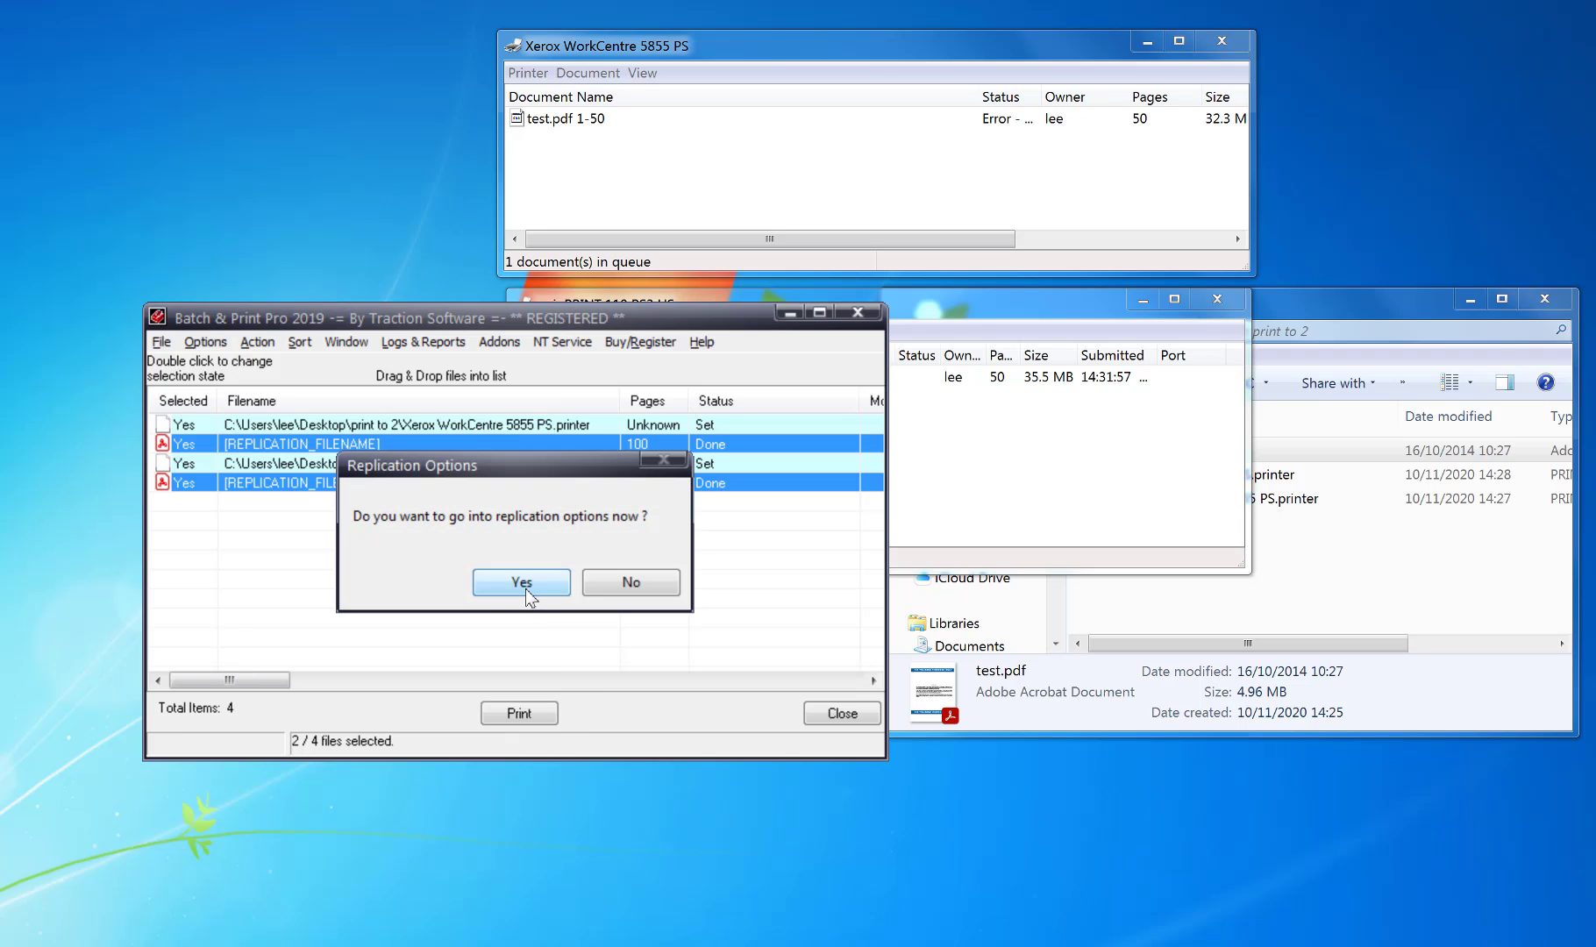
click(524, 577)
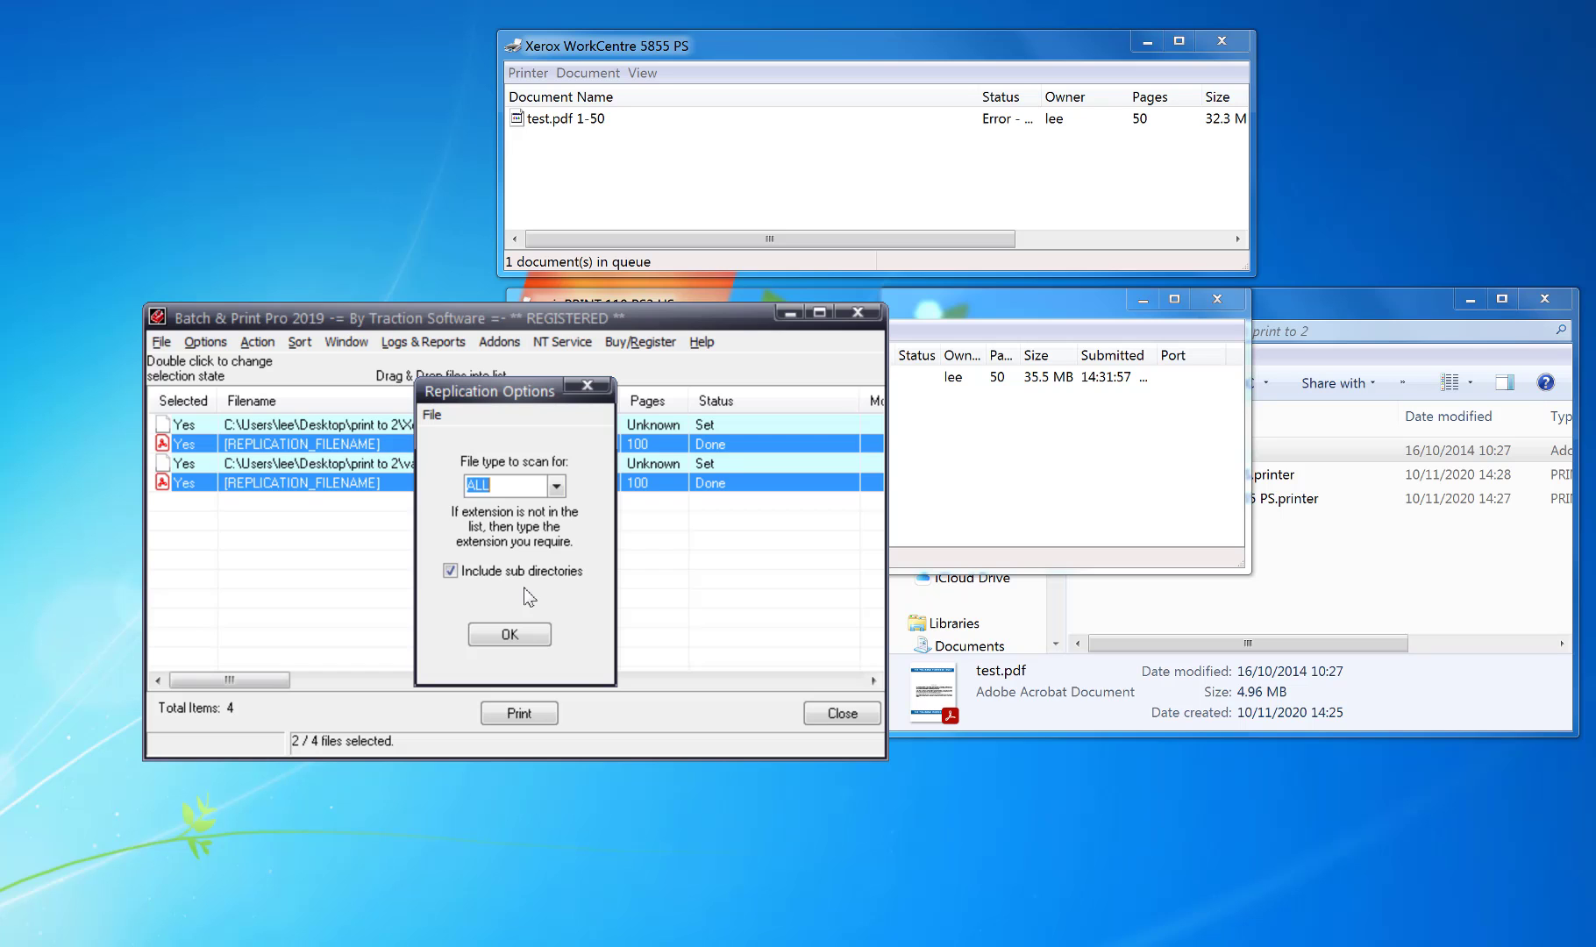
Save the replication settings as myrep.repl in the print to 2 folder
click(433, 415)
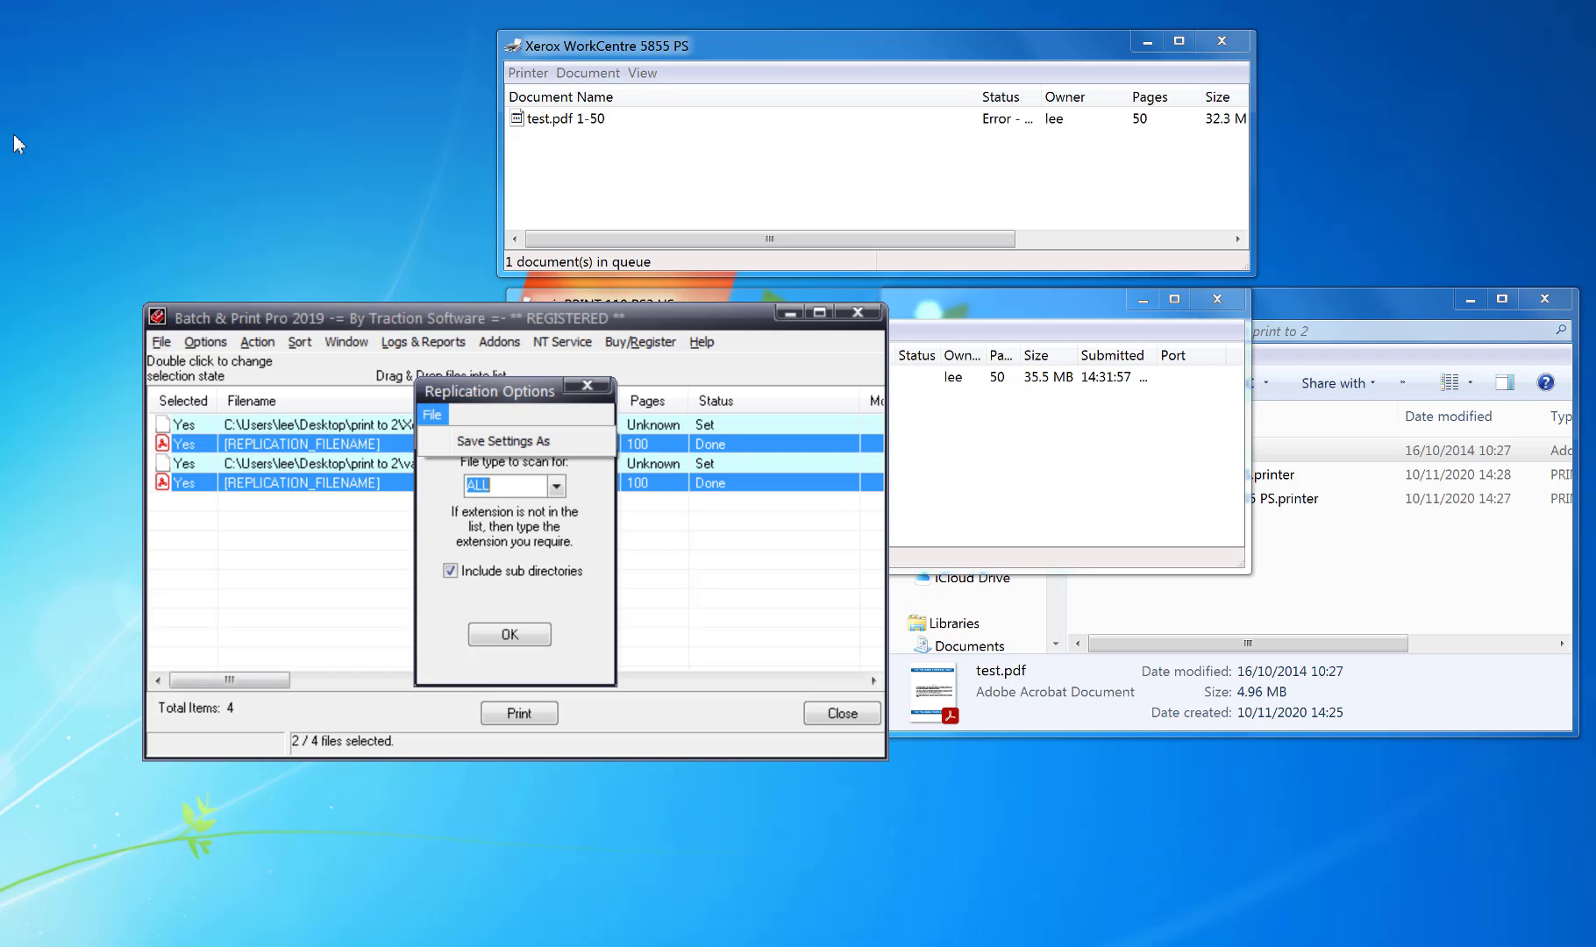
click(466, 441)
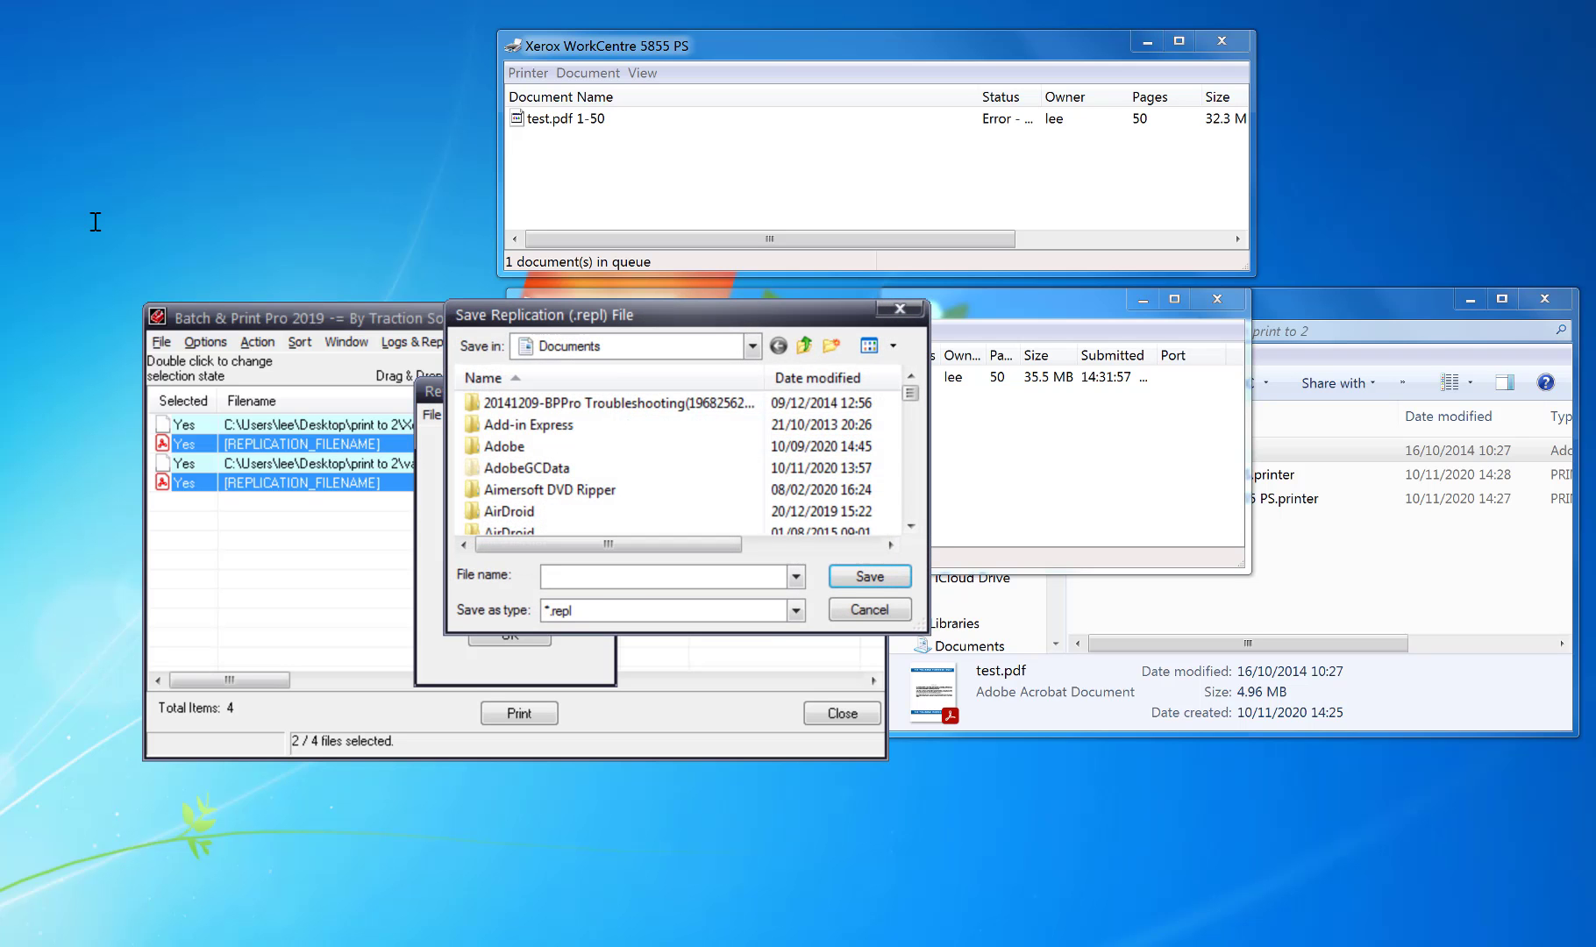
text(myrepl)
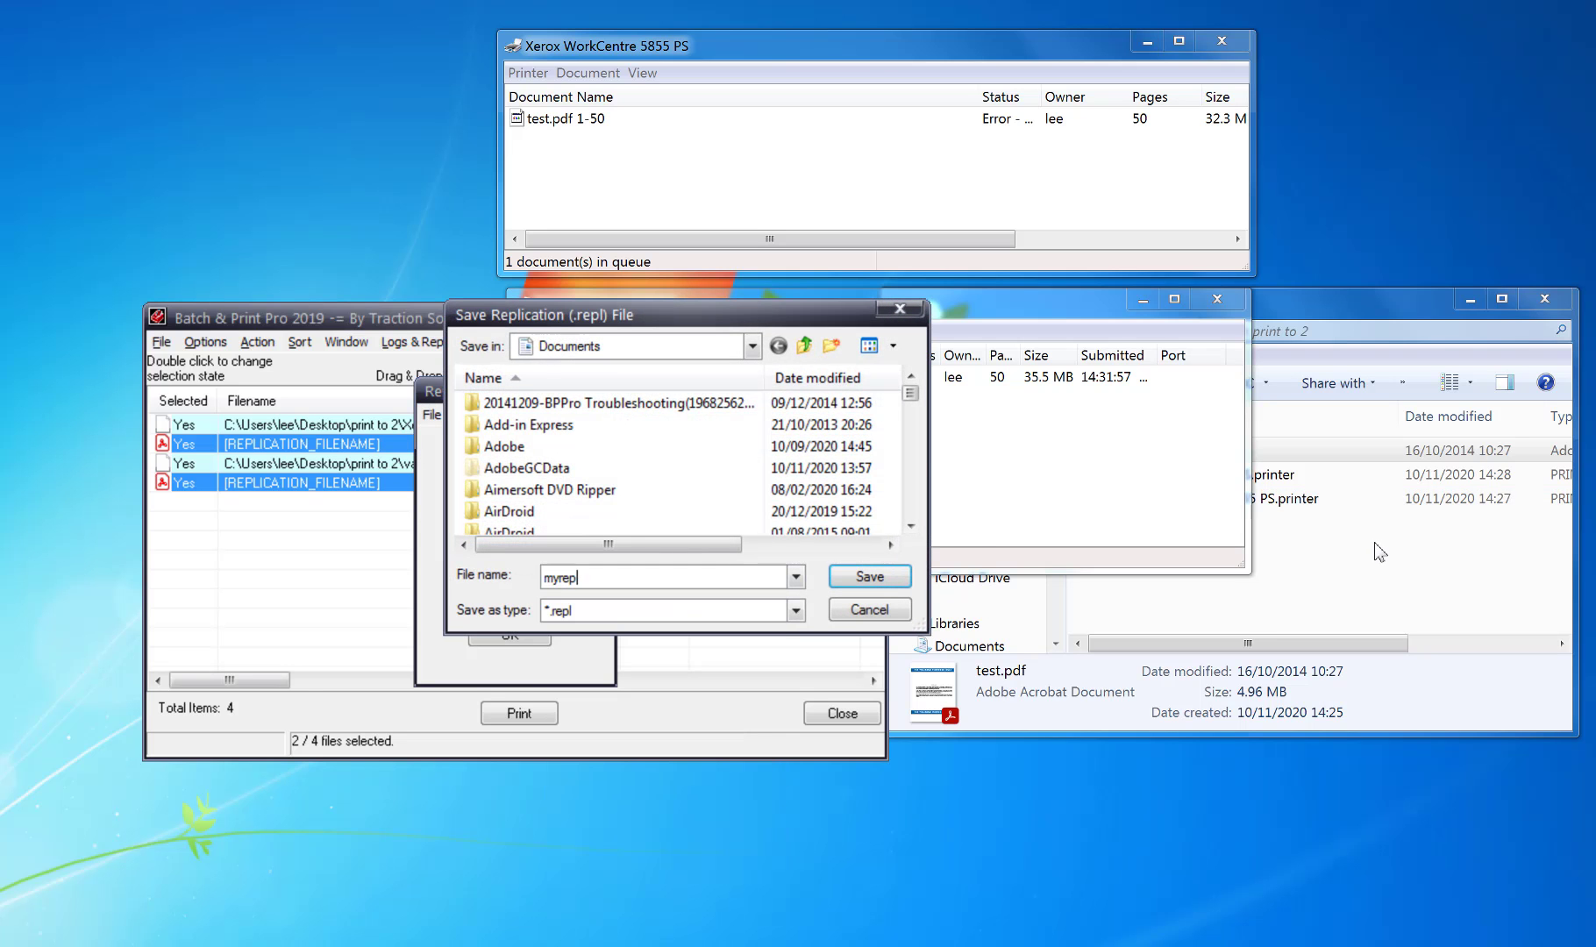
click(1374, 543)
click(1096, 334)
key(ctrl+c)
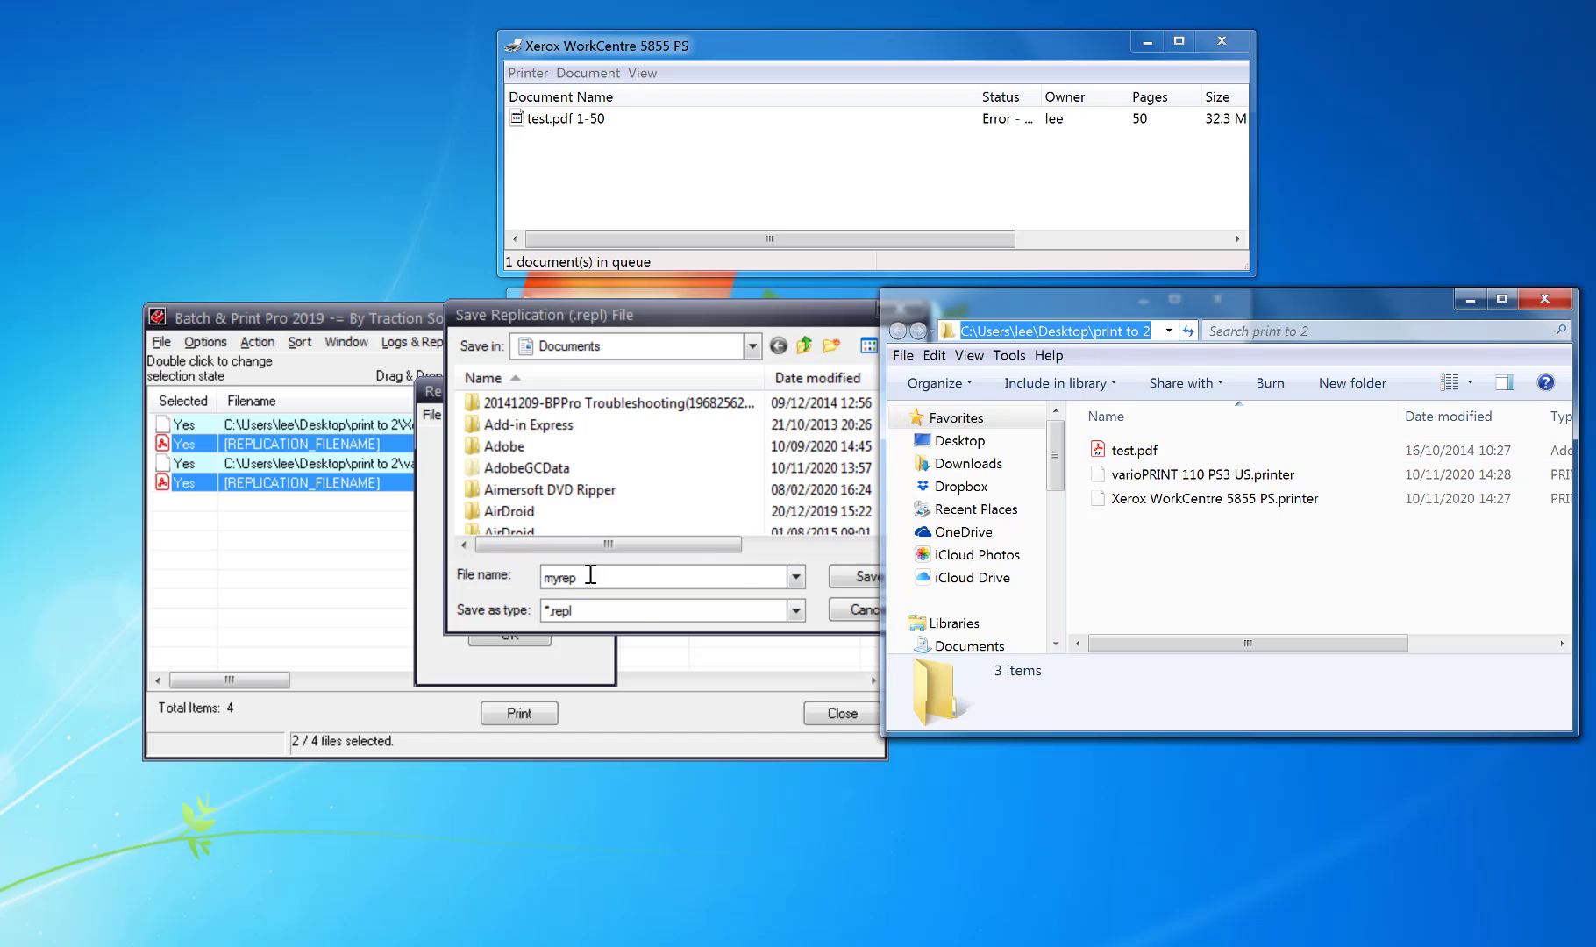
click(551, 577)
key(ctrl+v)
text(\)
key(Return)
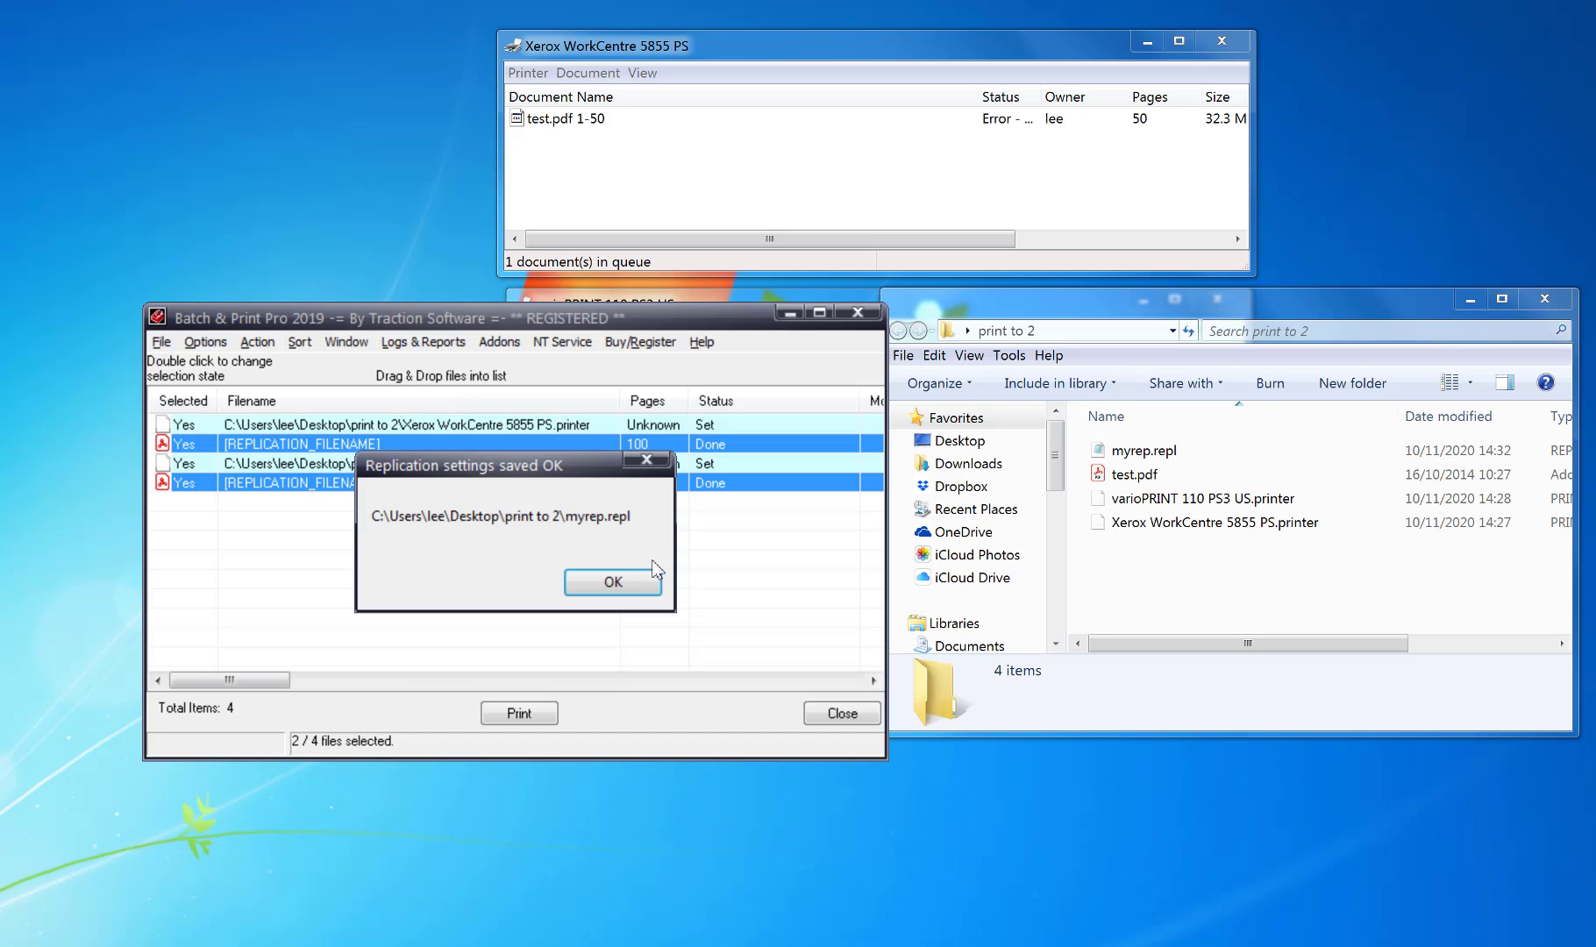
click(637, 579)
Start replication for the selected entries, scanning only PDF files
right_click(430, 440)
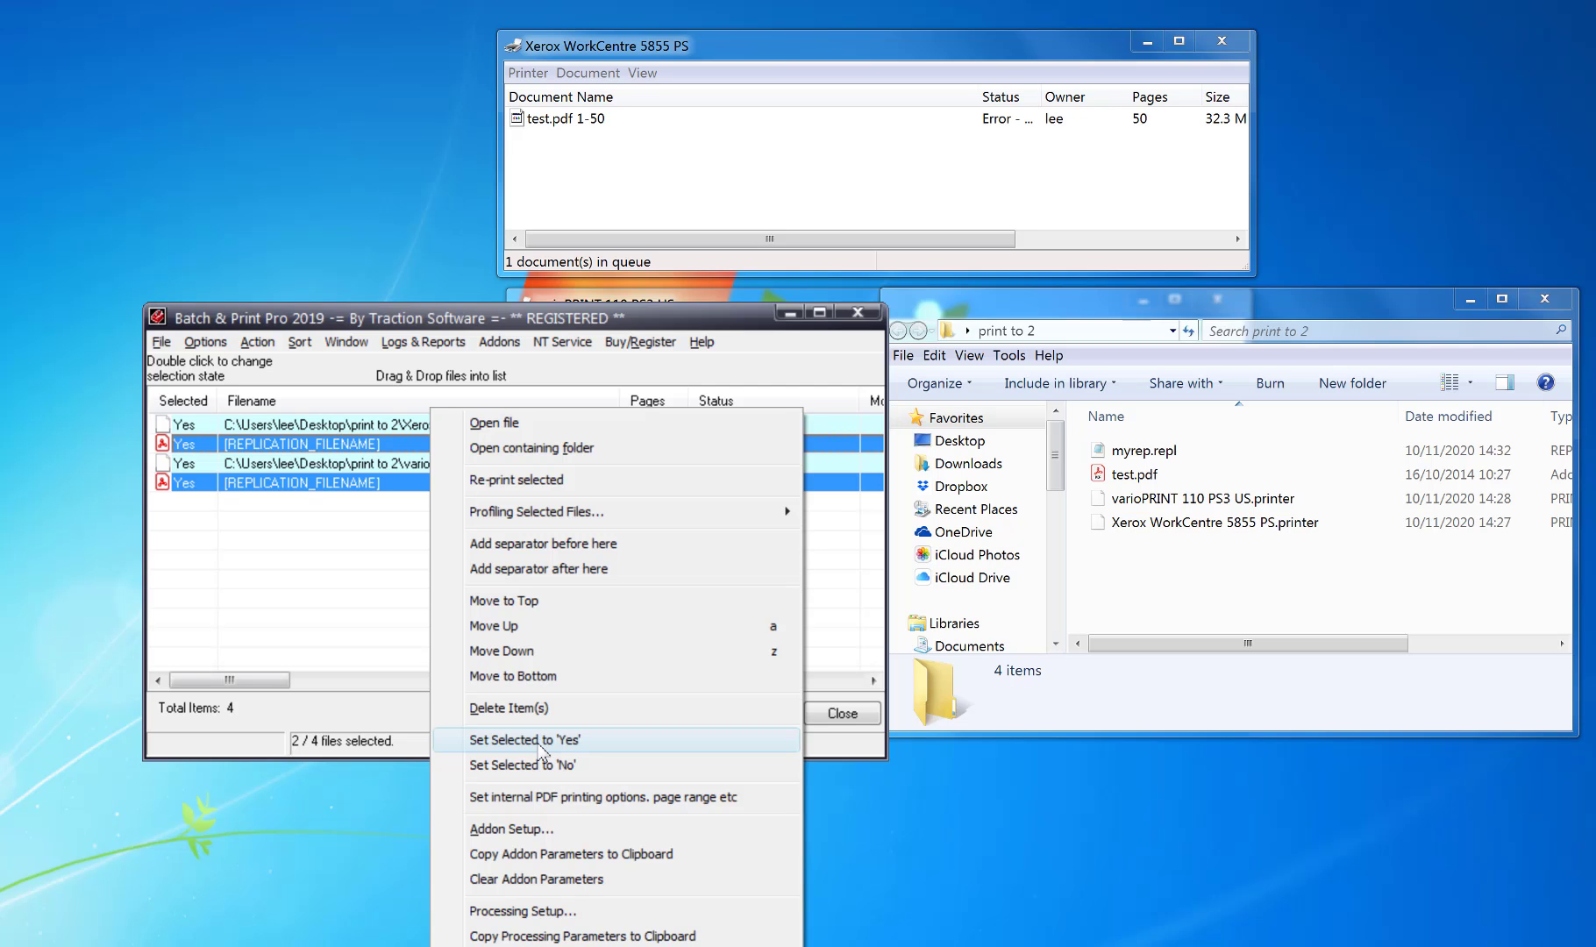
click(258, 342)
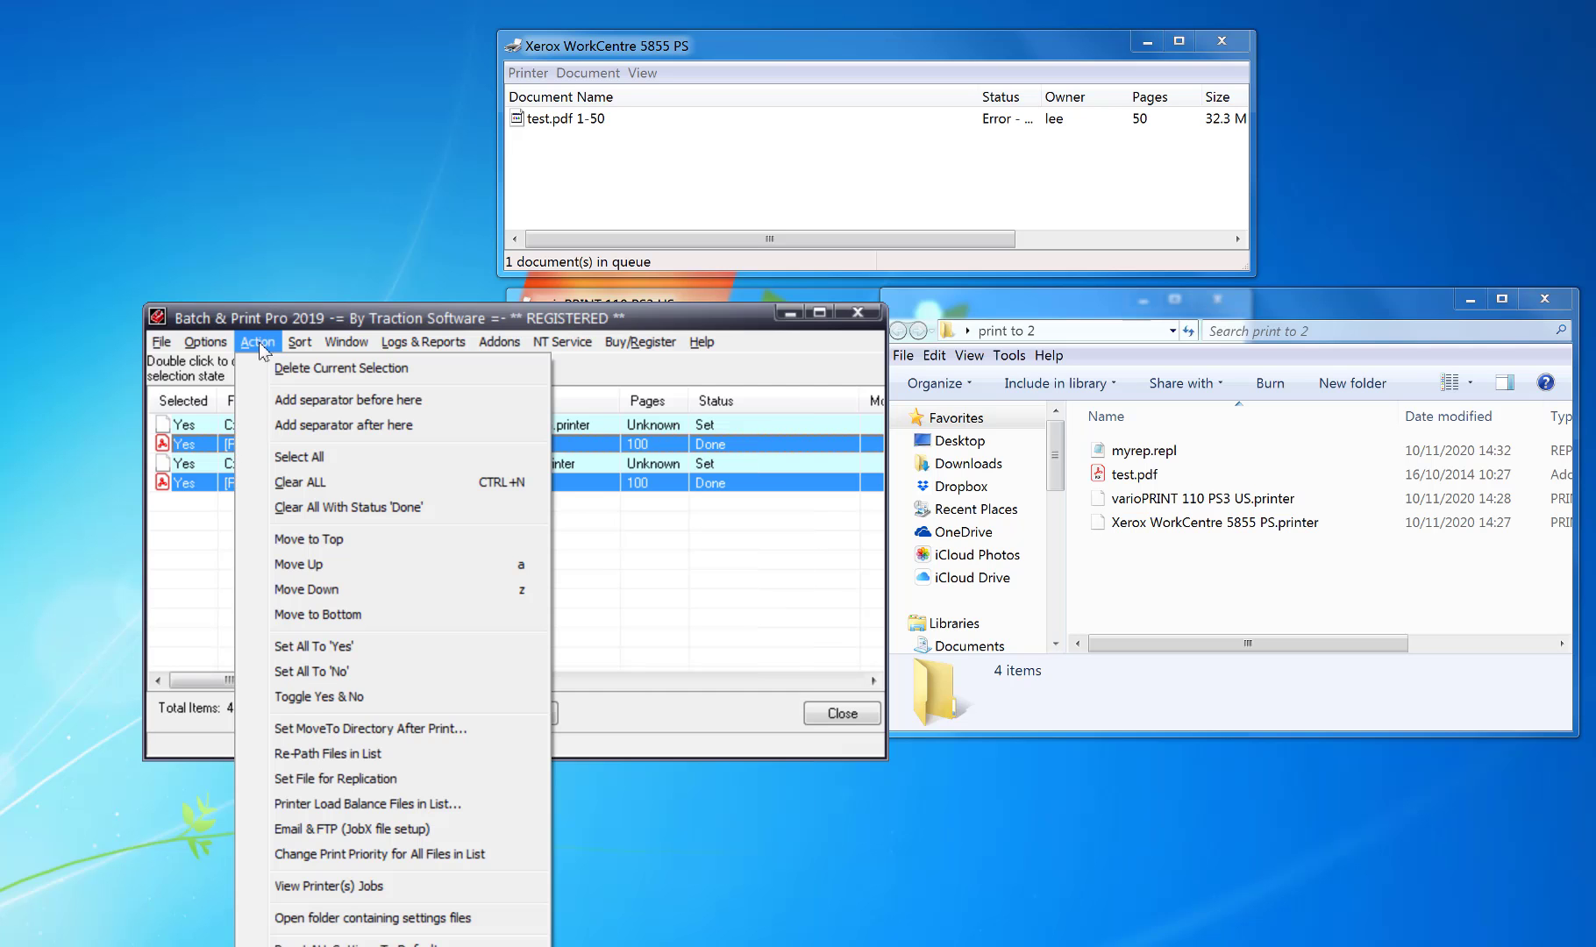
click(377, 778)
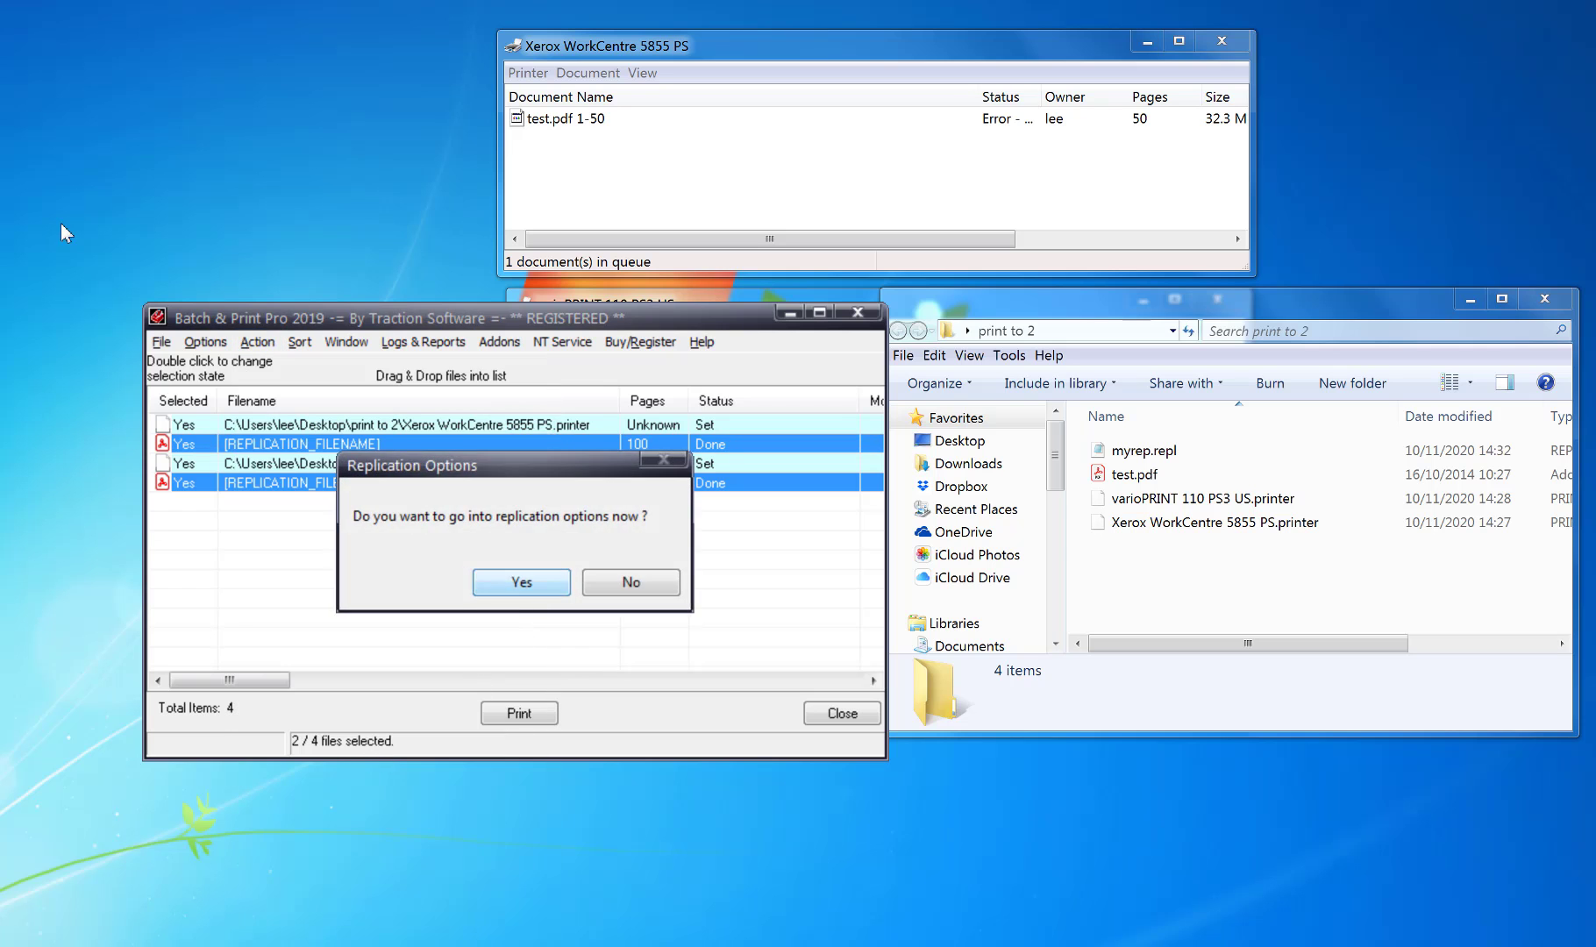
click(520, 580)
click(556, 486)
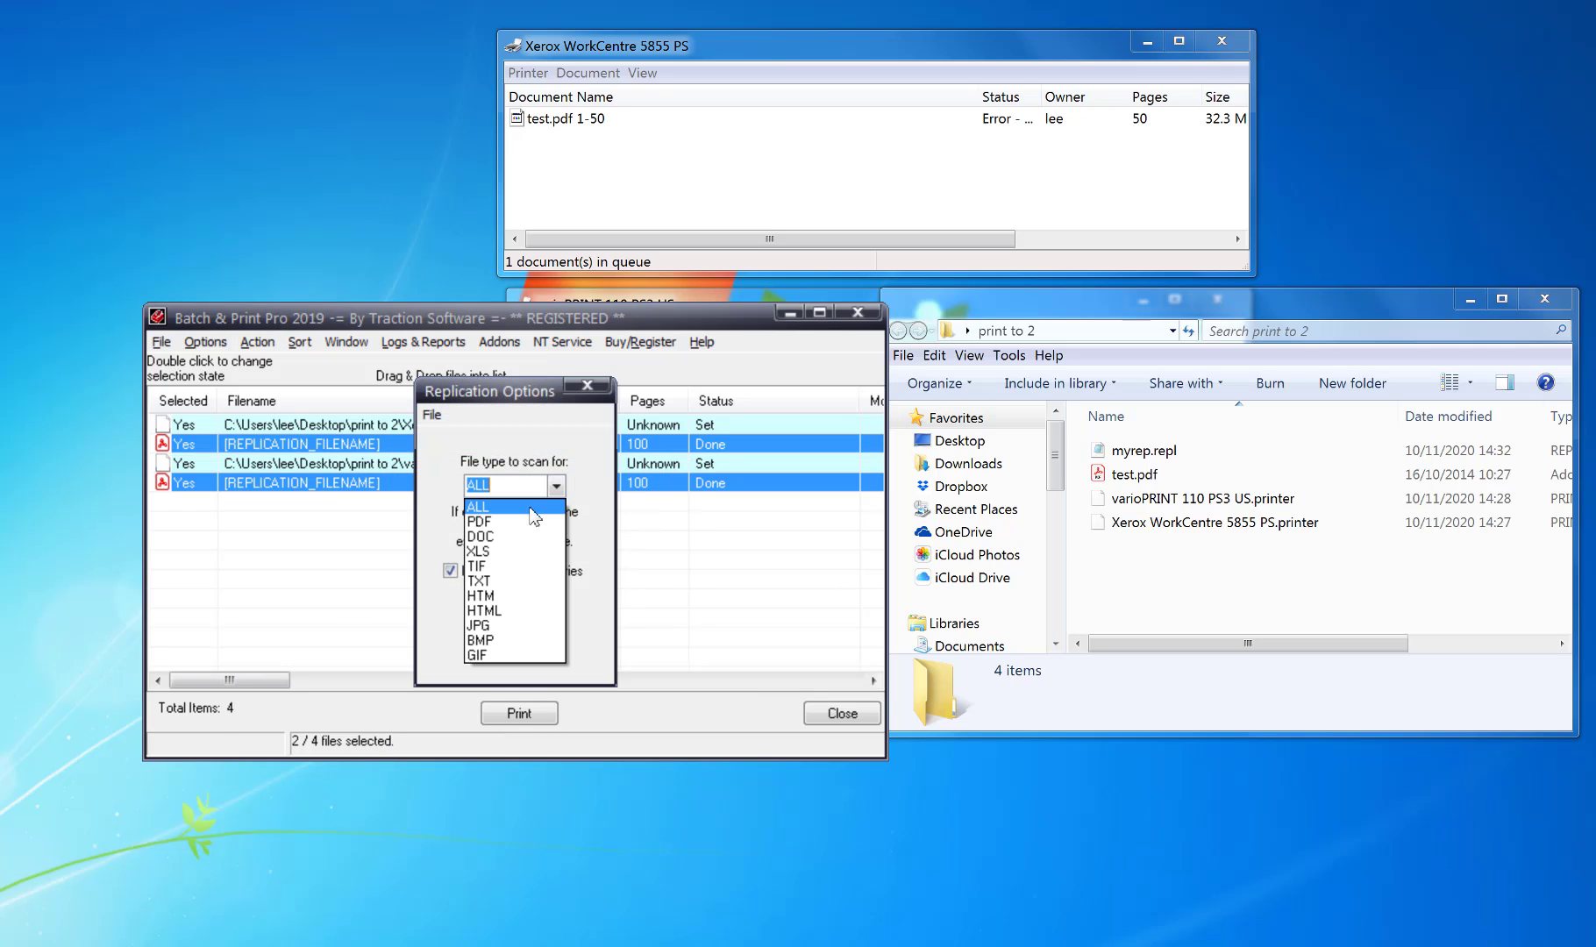
click(529, 515)
click(530, 640)
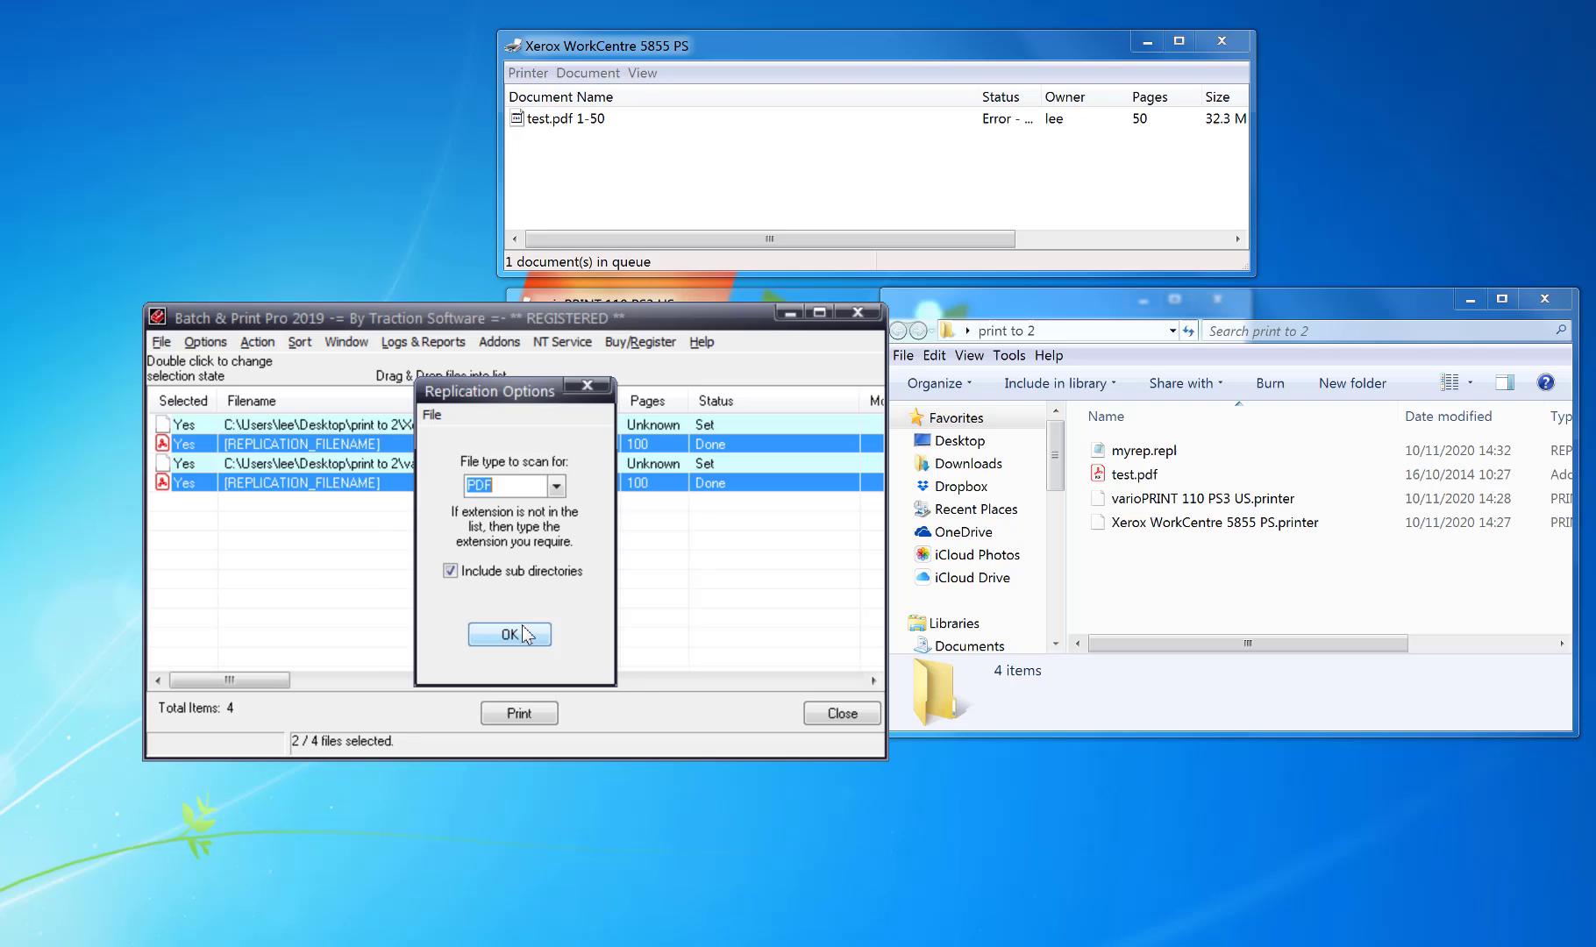
Copy test.pdf to create test - Copy.pdf in the print to 2 folder
click(1164, 478)
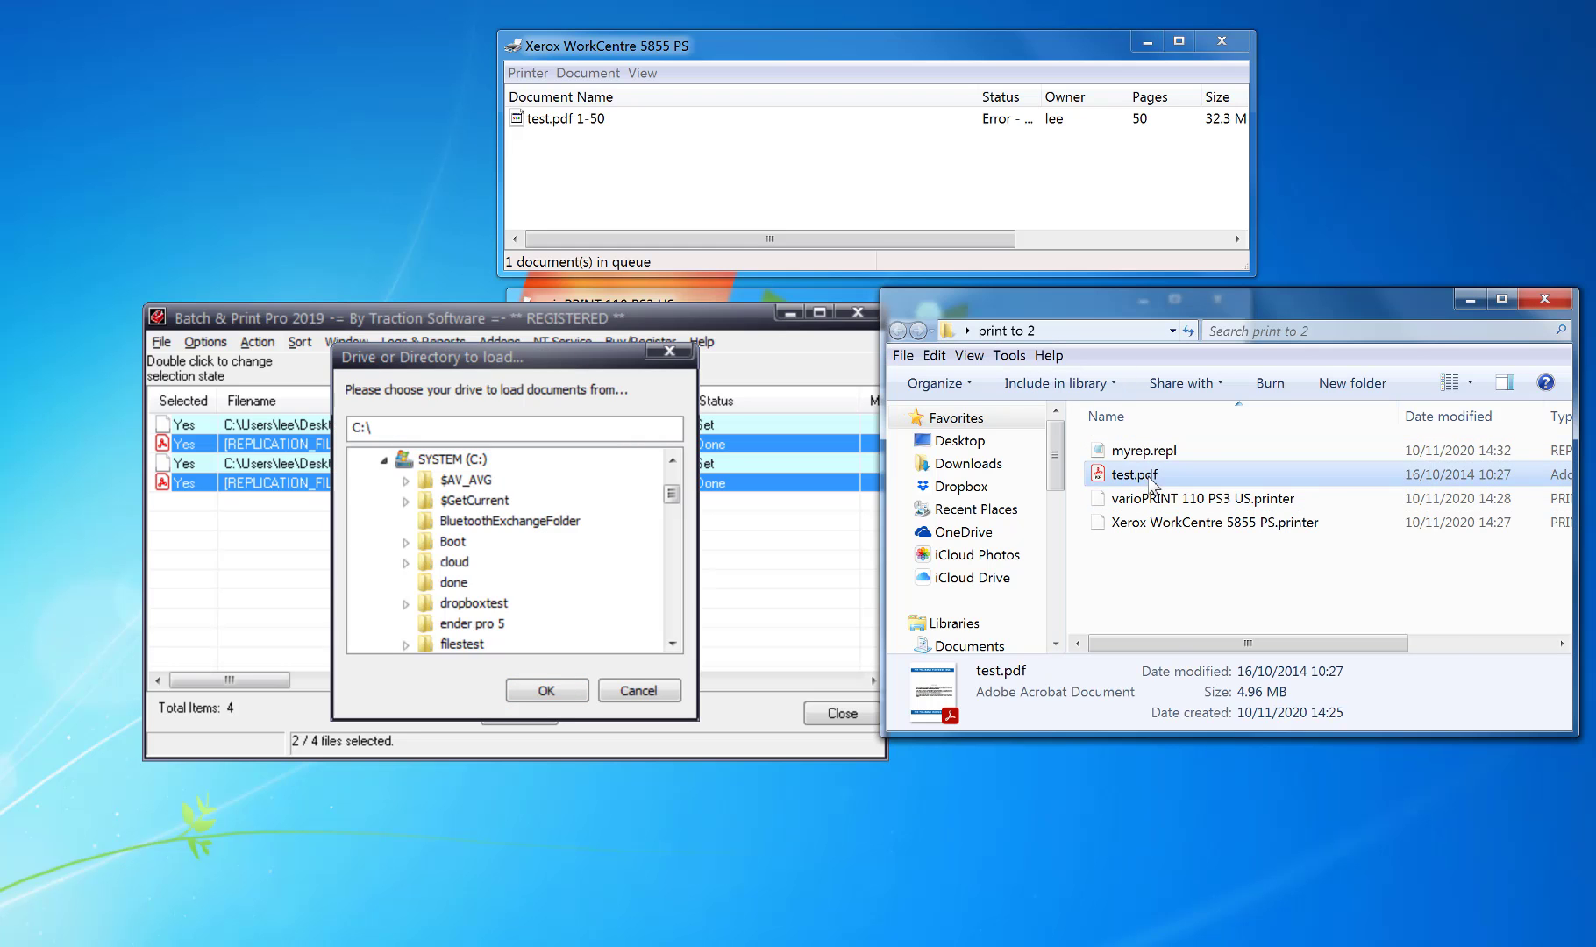
right_click(1148, 478)
click(1196, 945)
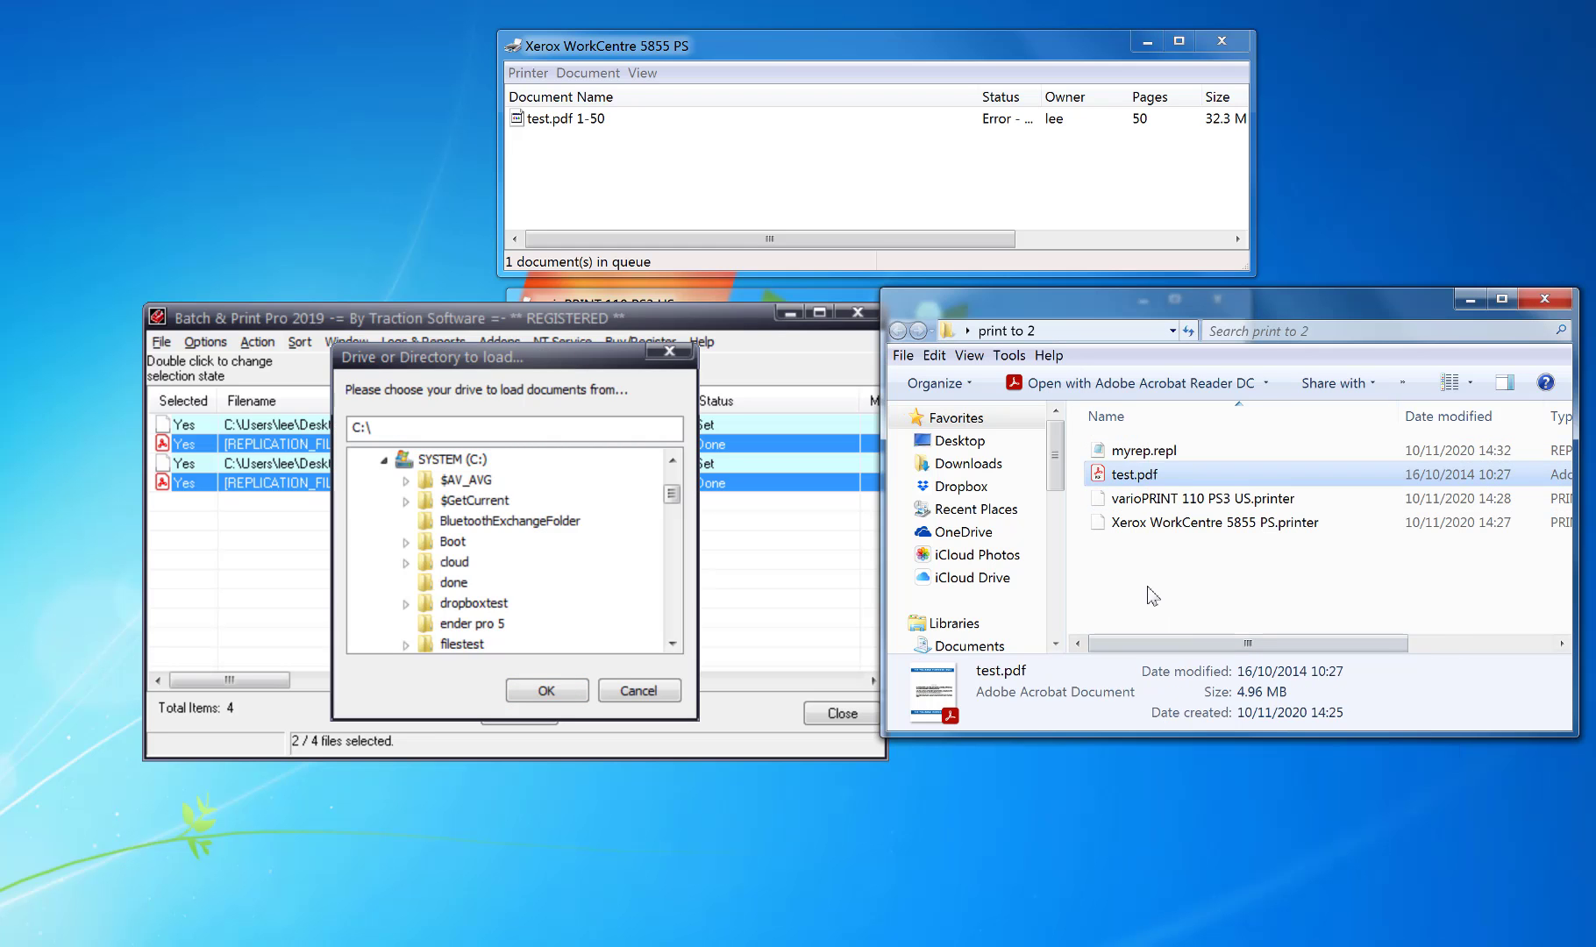
right_click(1143, 588)
click(1203, 707)
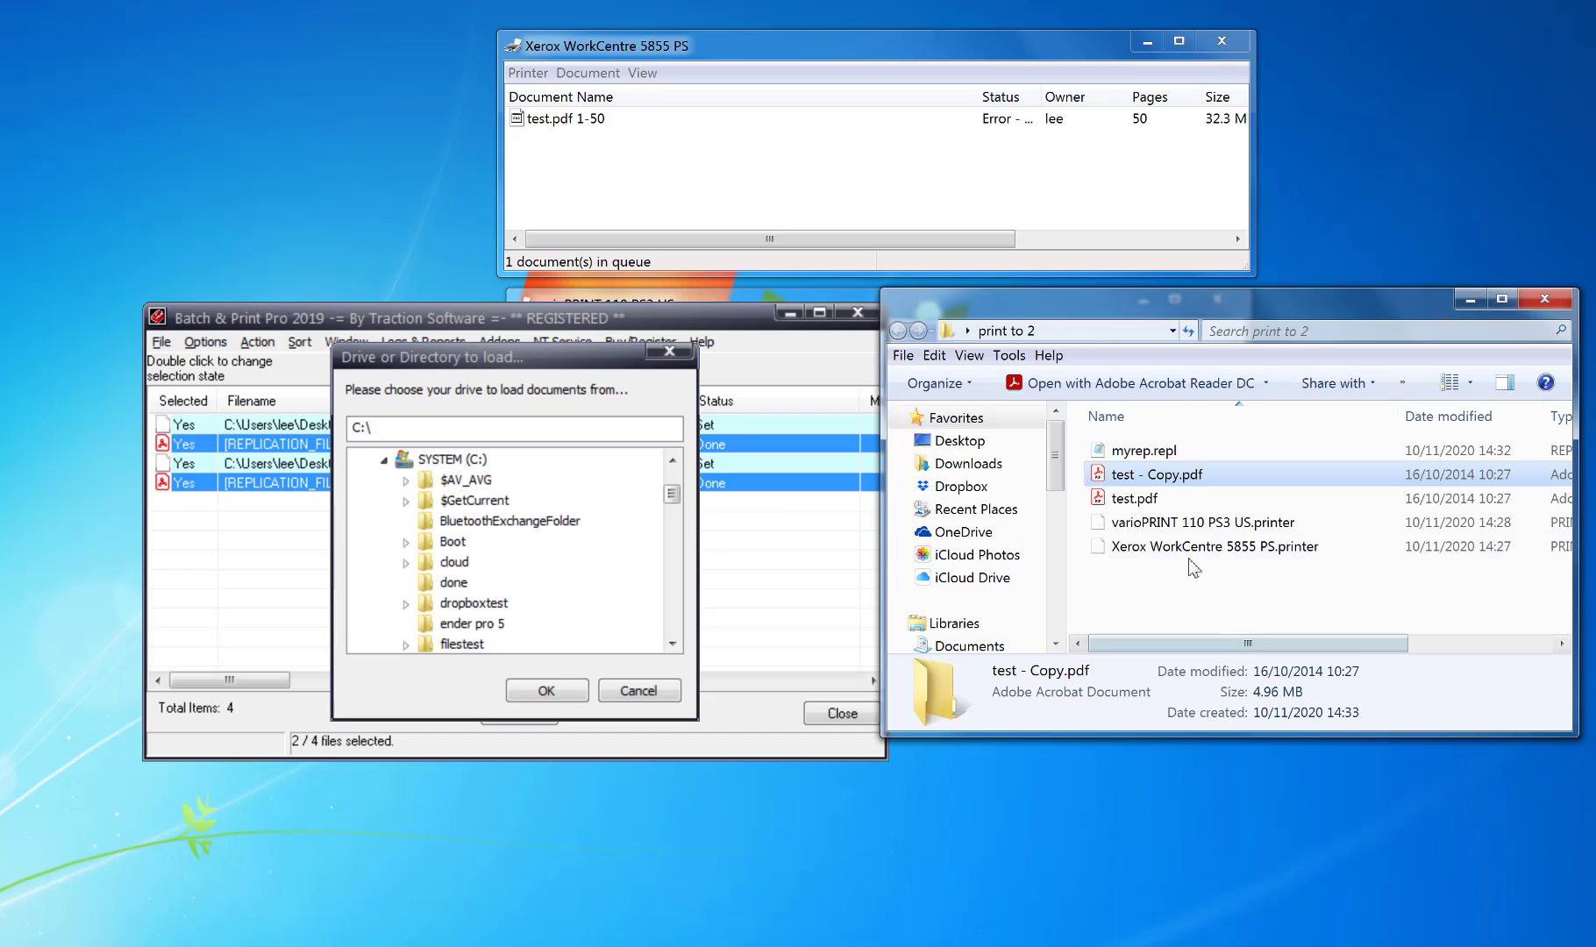
Load documents for replication from the pasted print to 2 folder path
click(1095, 331)
key(ctrl+c)
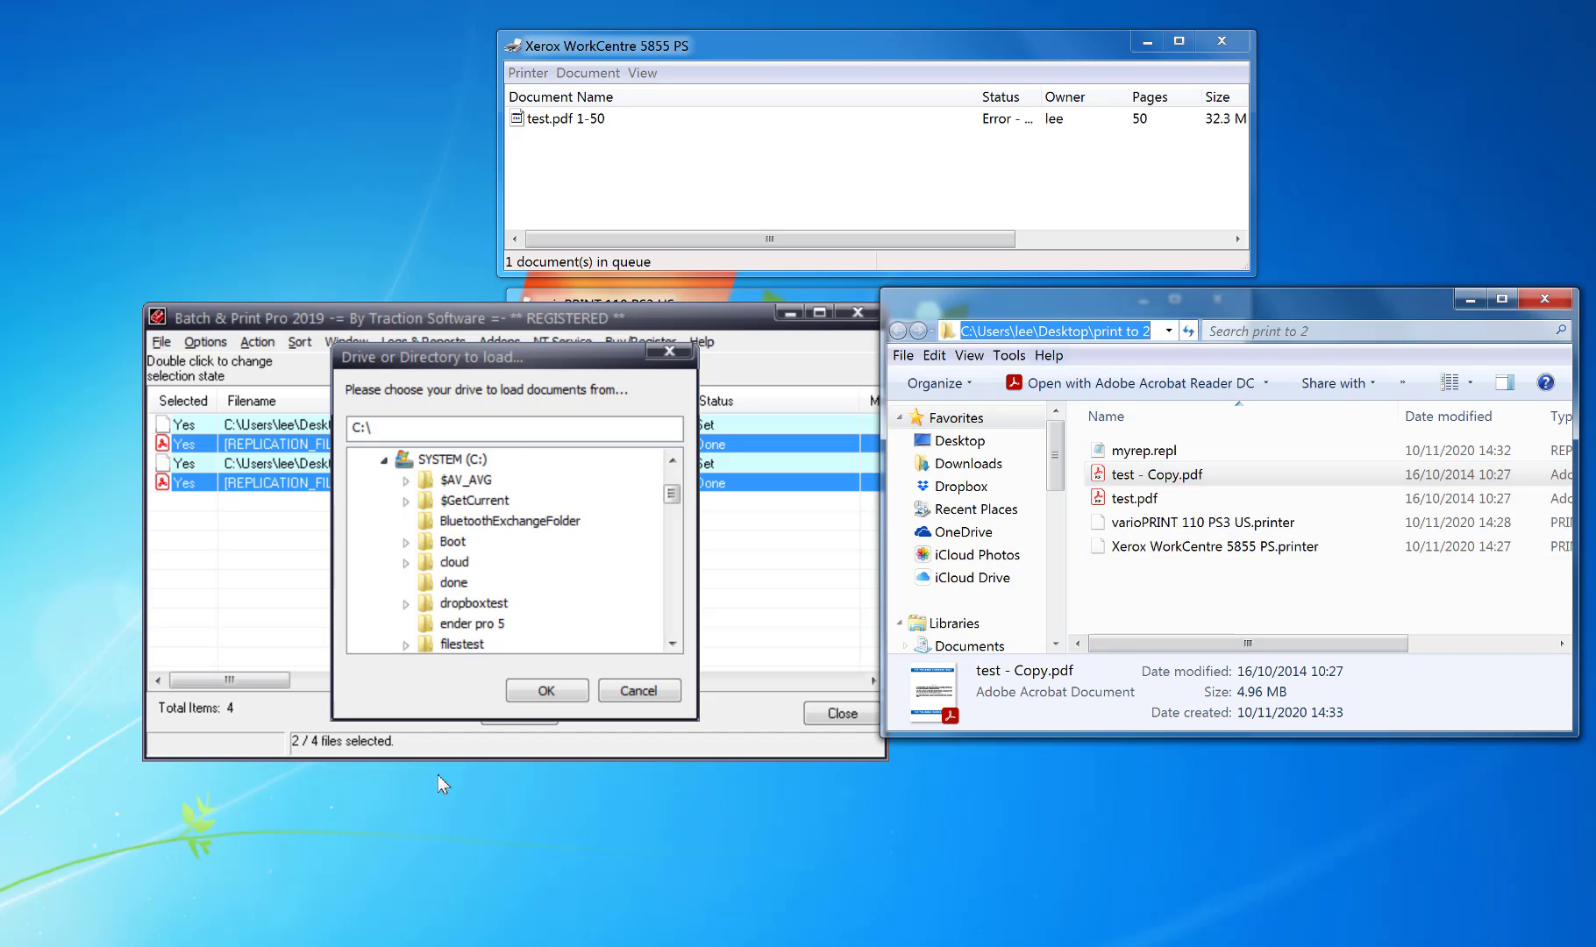
click(518, 428)
key(ctrl+a)
key(ctrl+v)
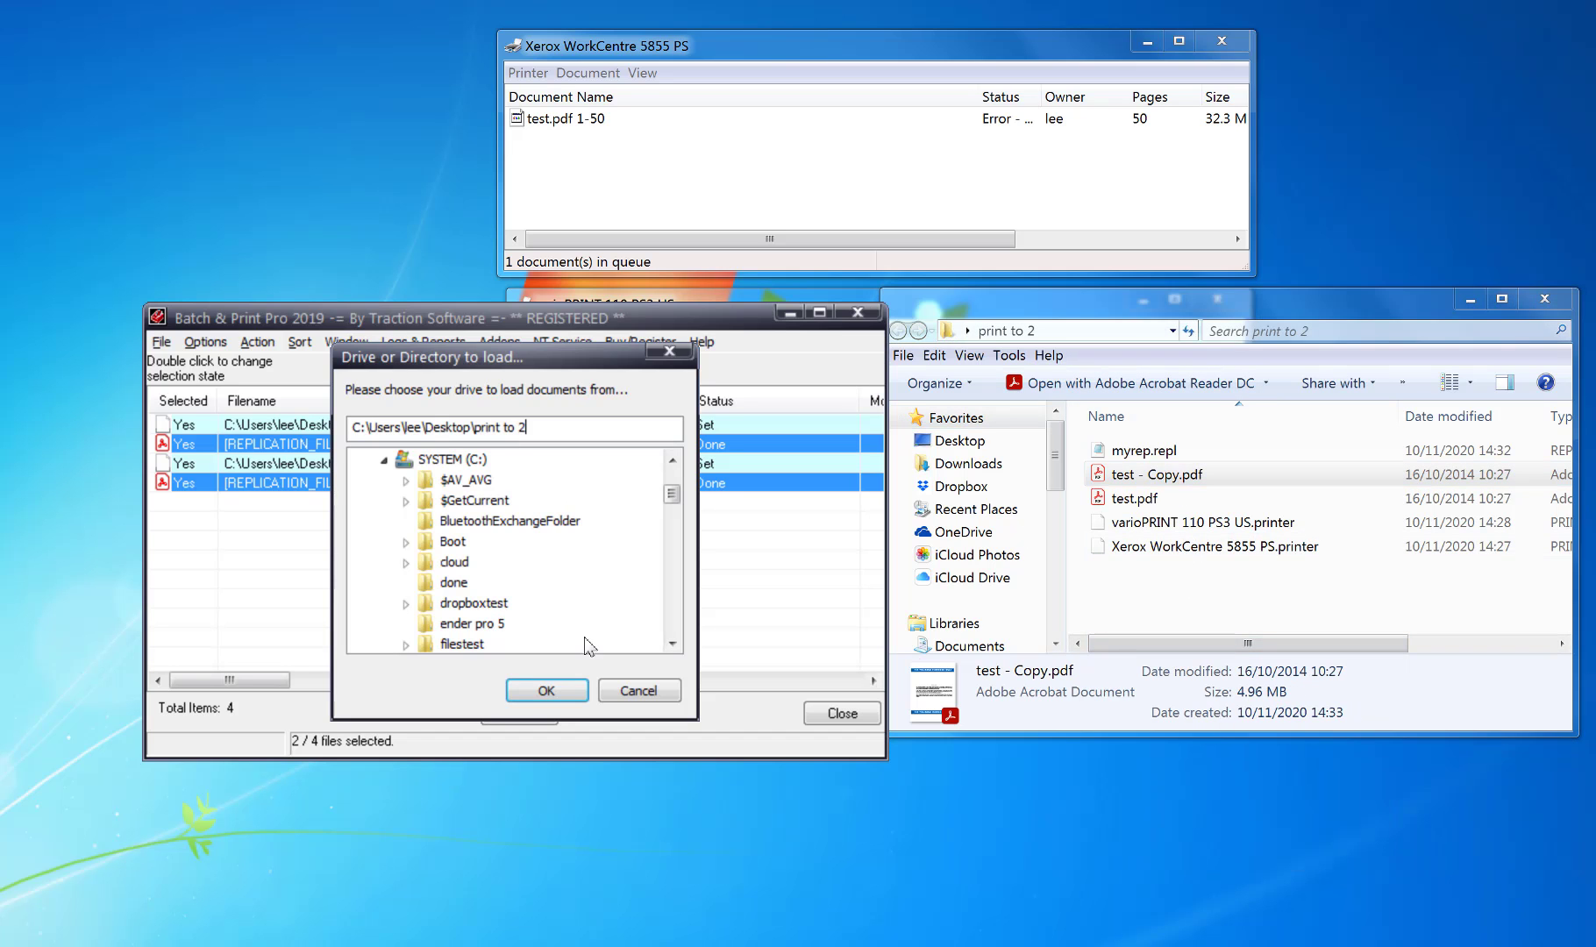
click(545, 690)
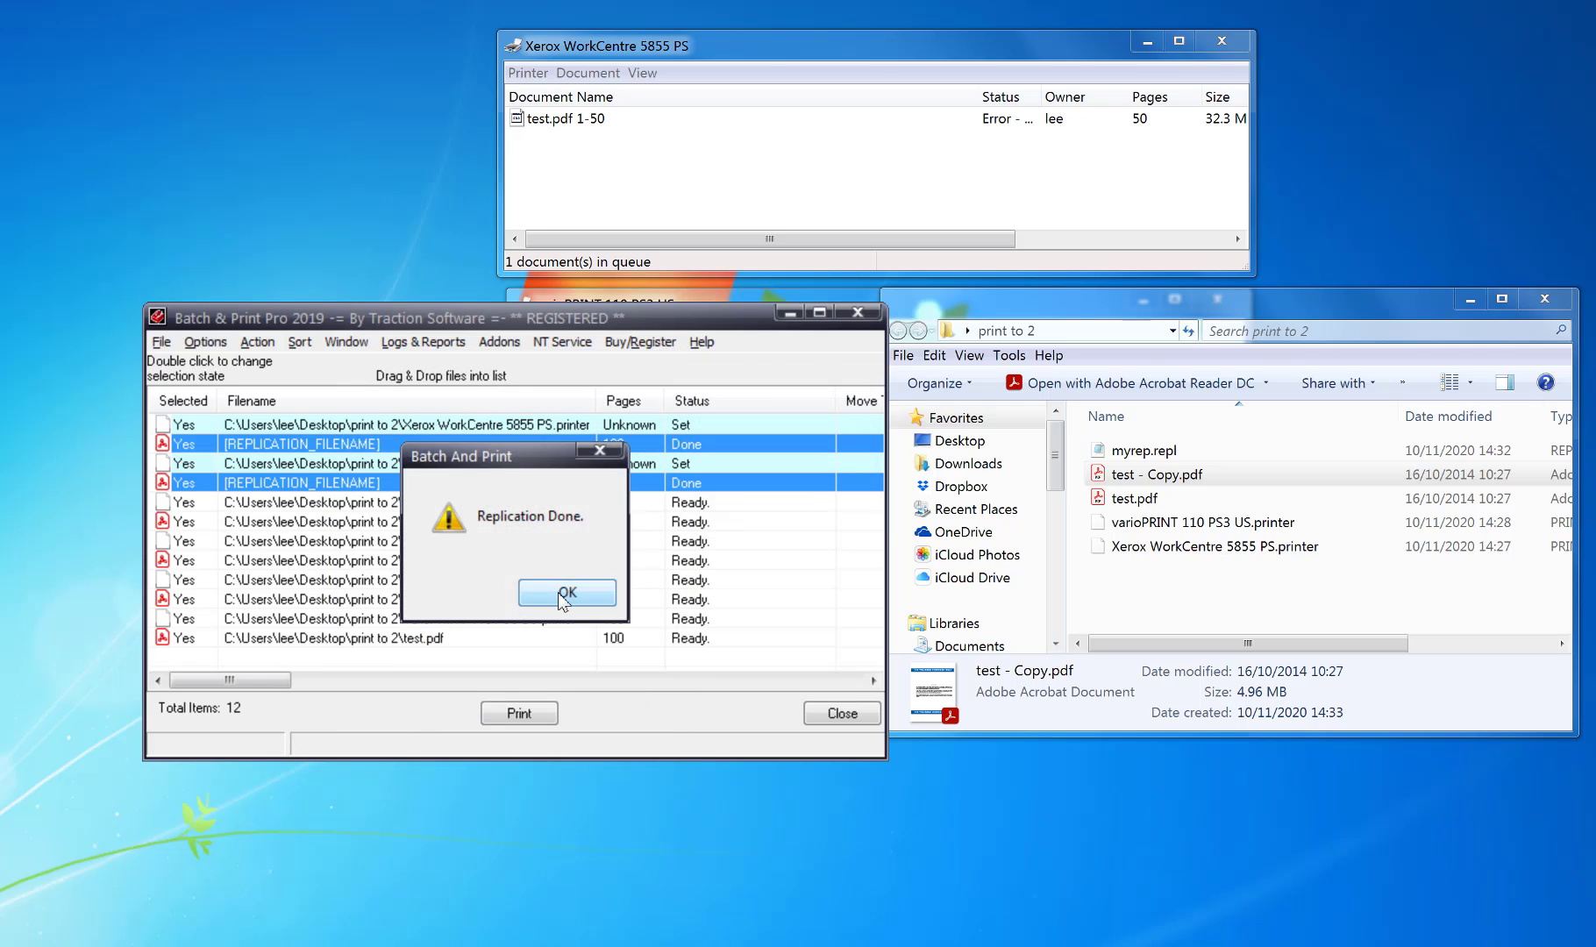
Acknowledge Replication Done and clear the template items, leaving eight entries
click(561, 593)
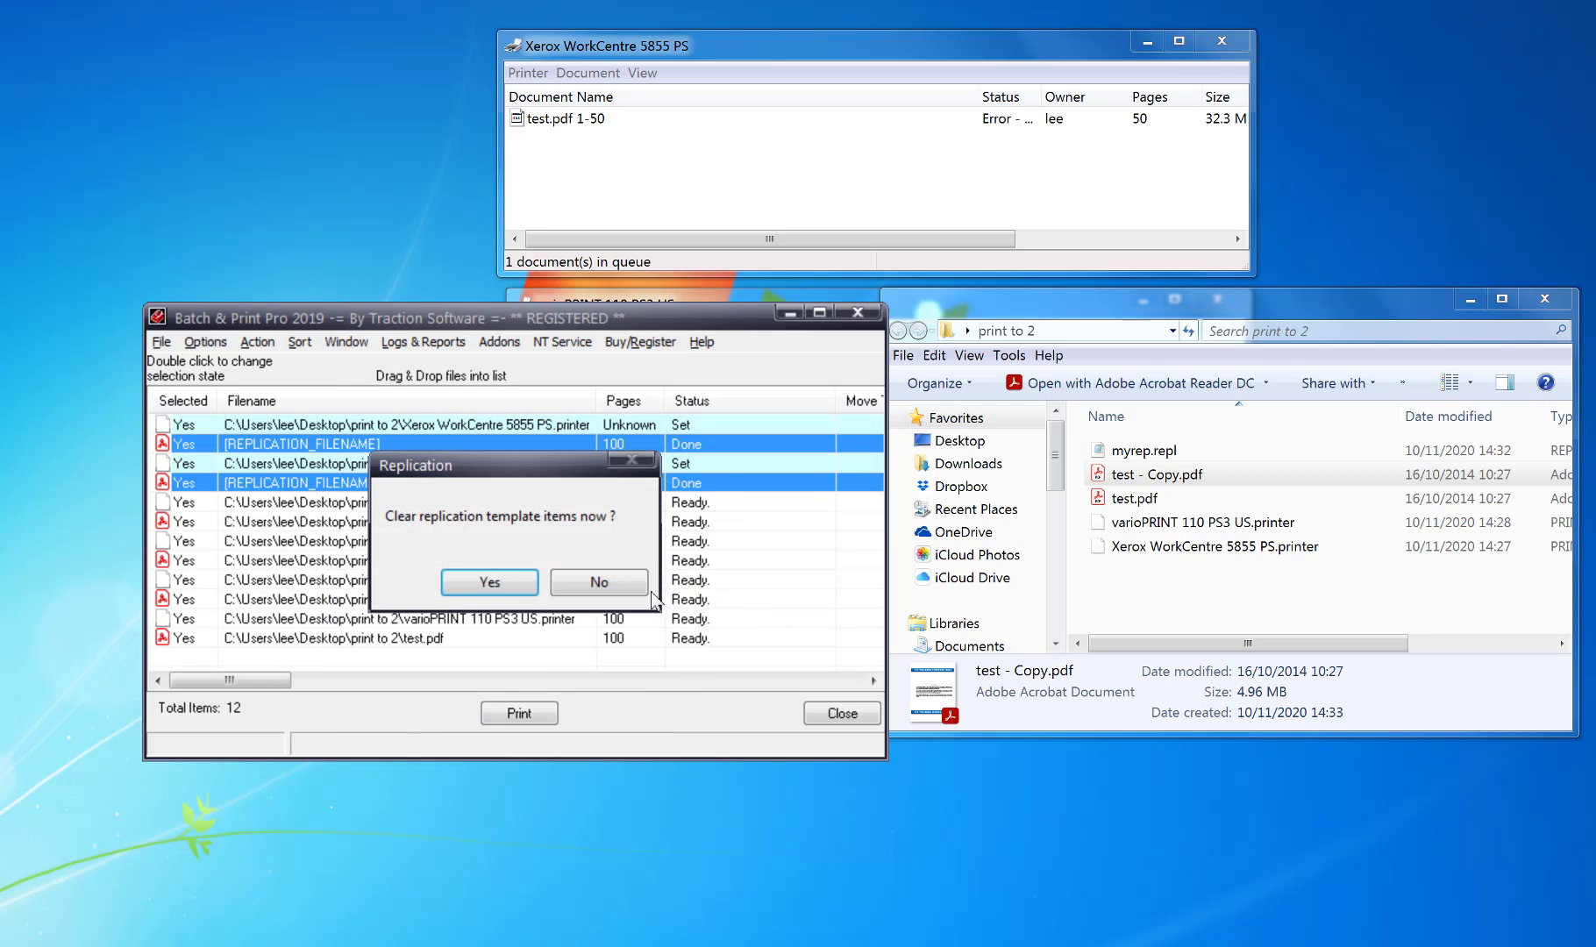
click(502, 583)
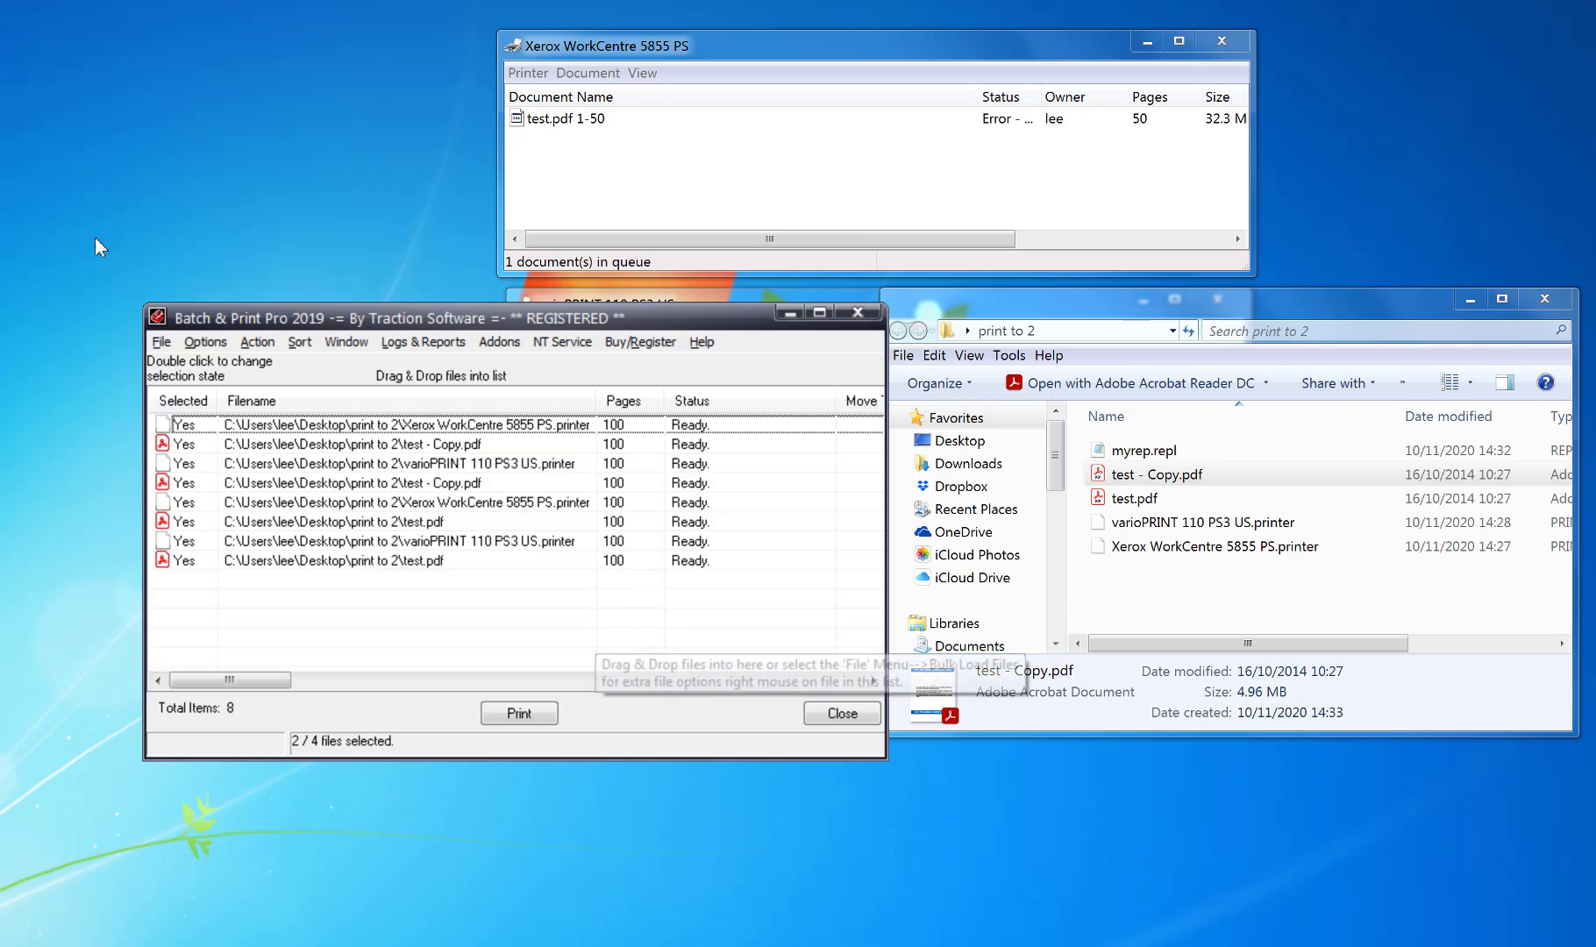
click(550, 428)
click(482, 449)
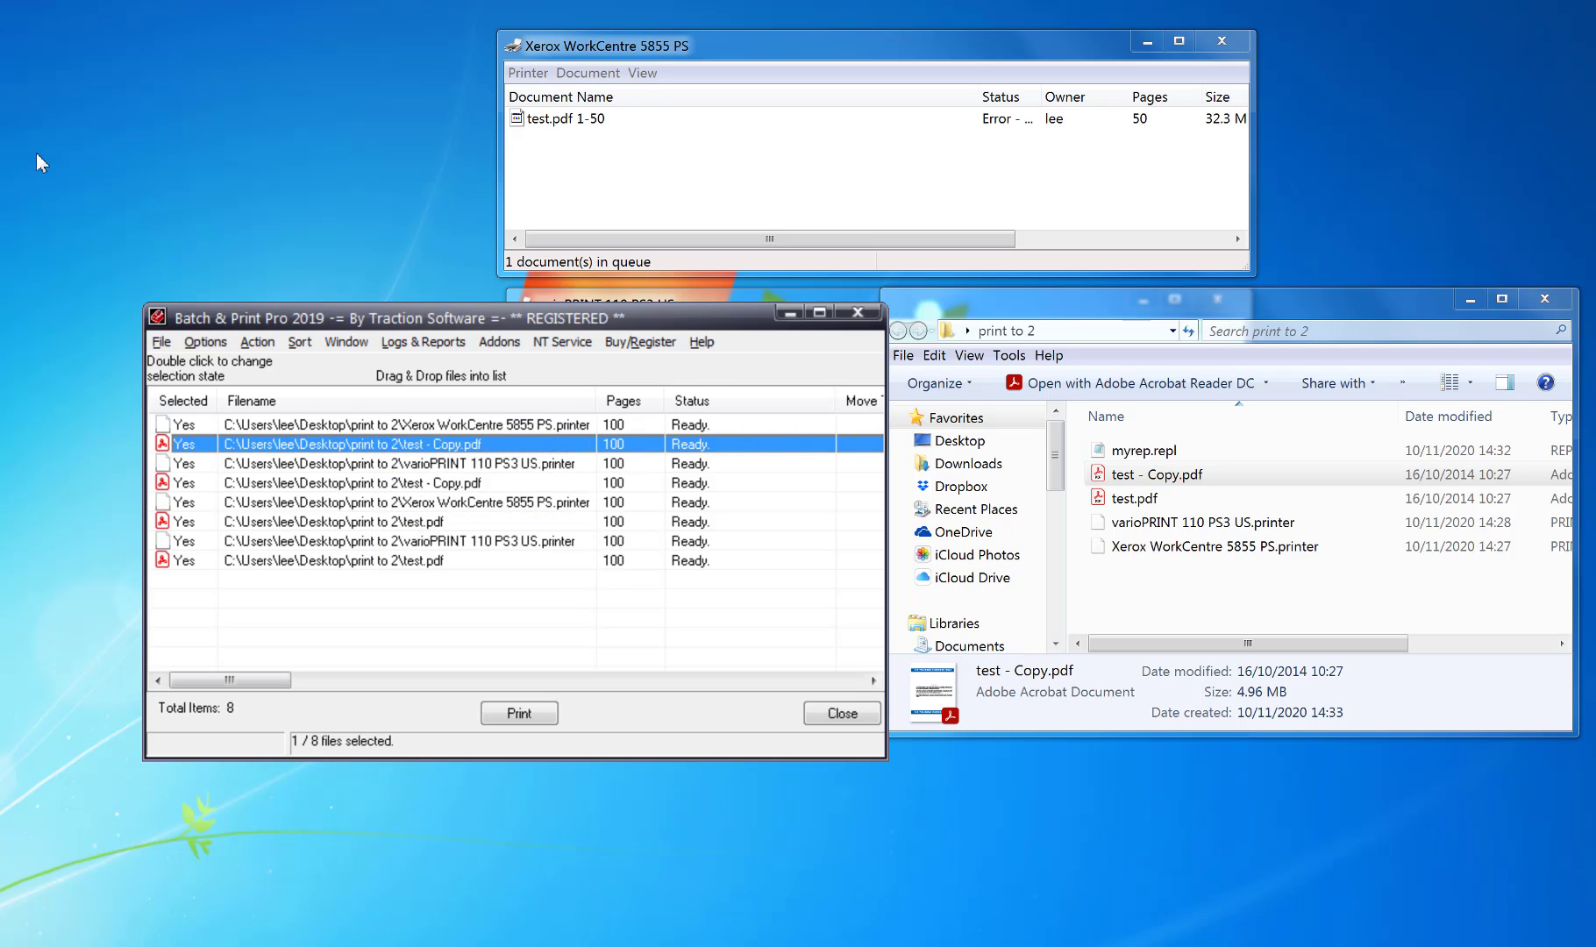
click(521, 465)
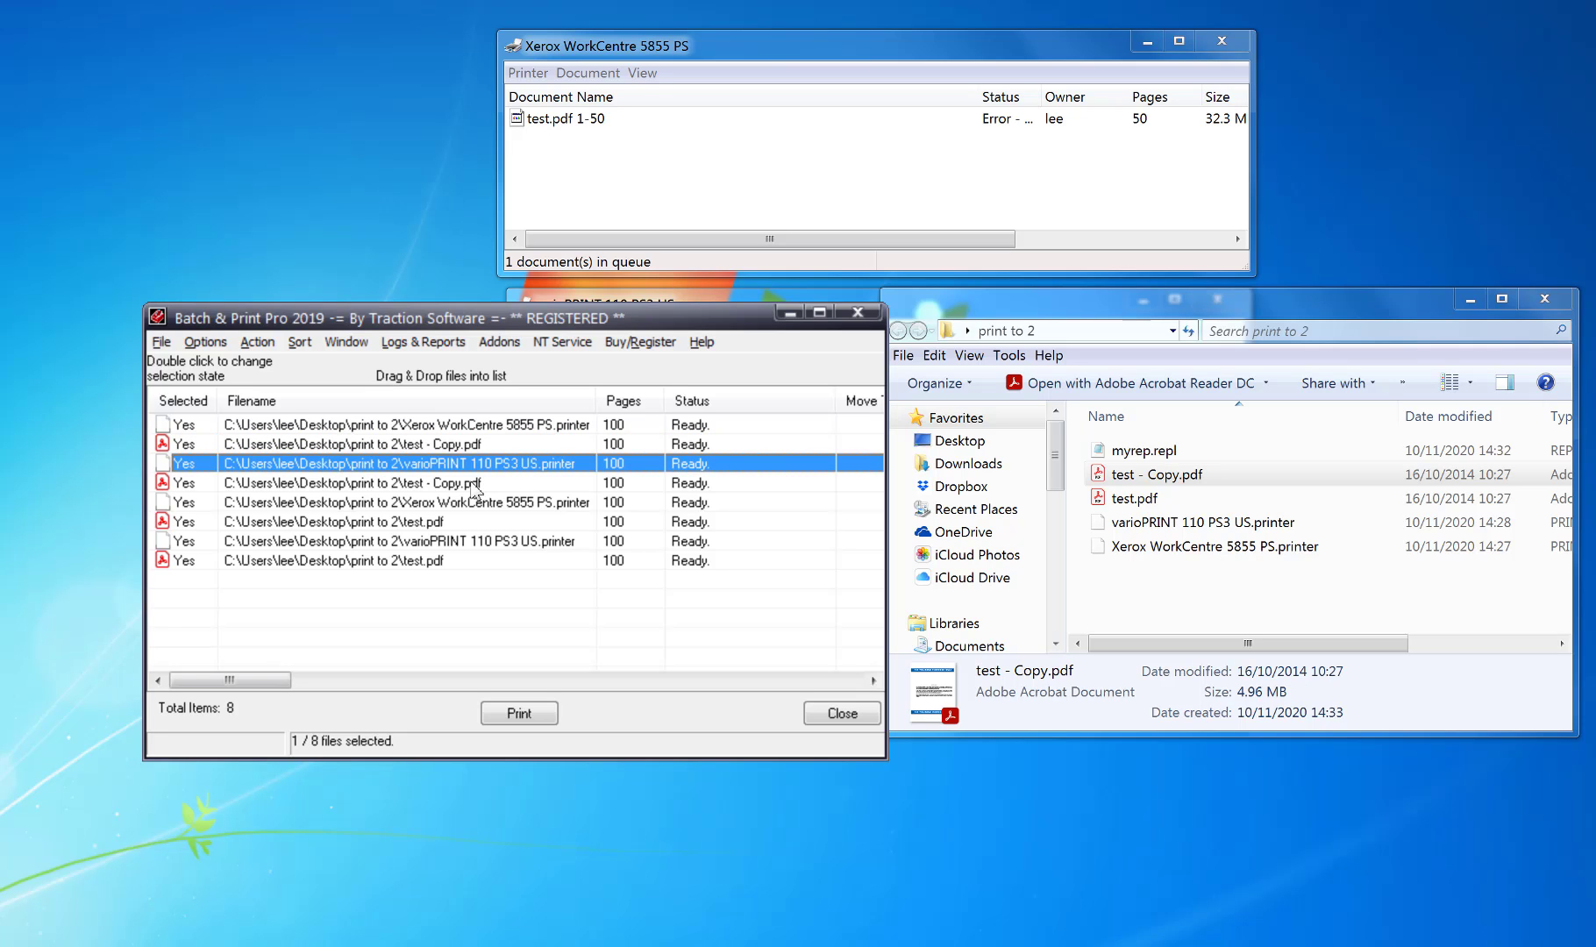
key(Down)
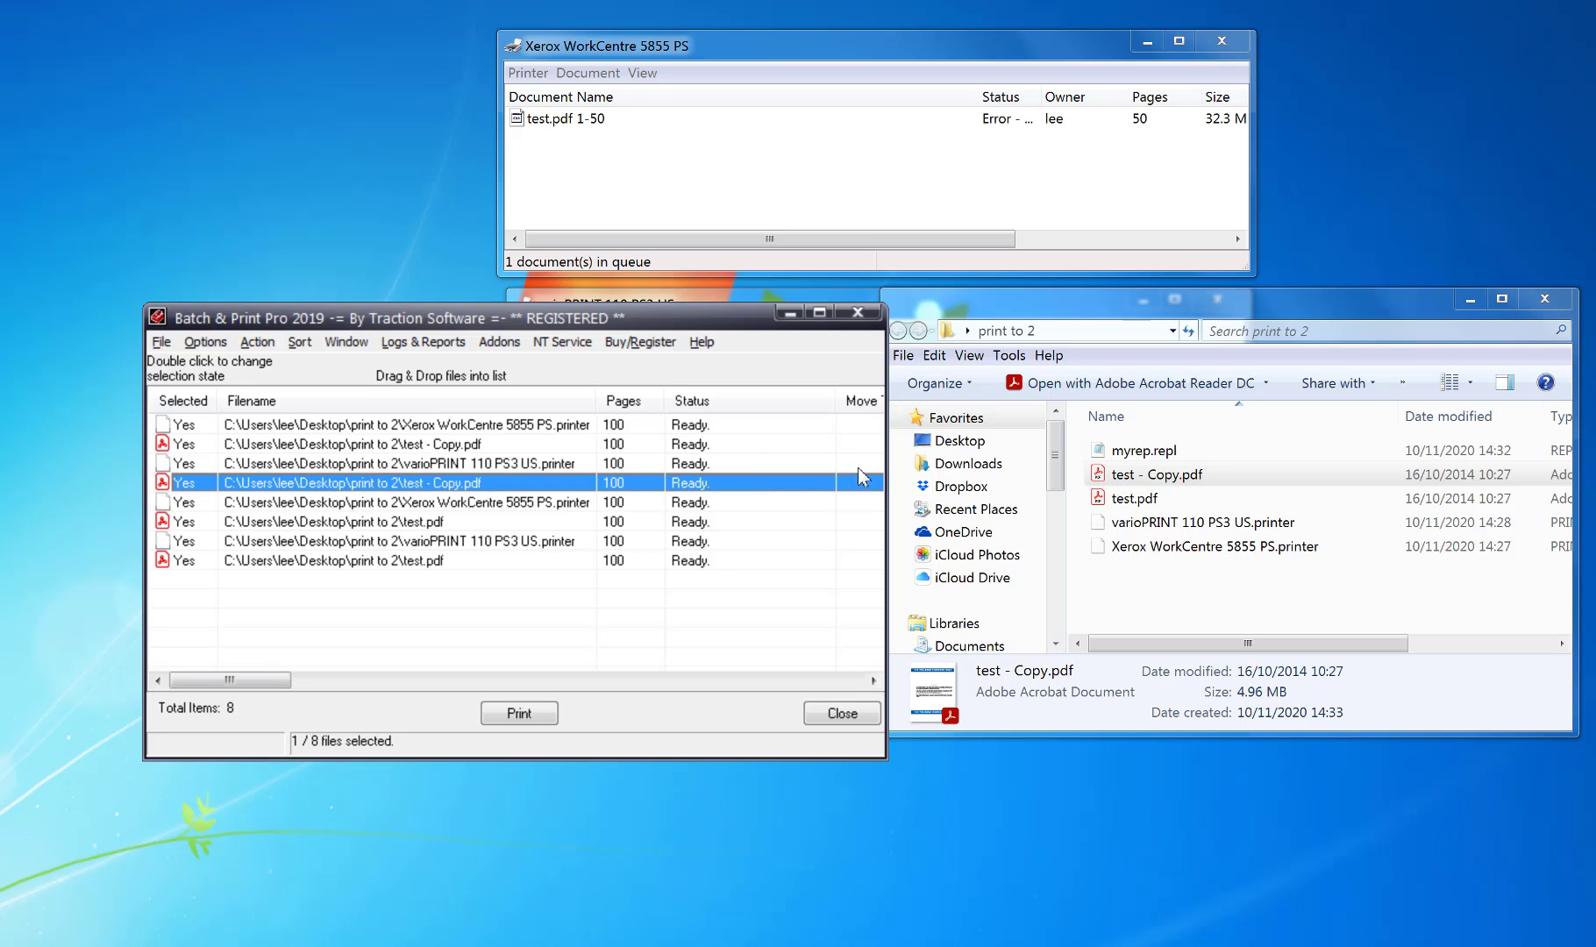
Widen the window to Addon Parameters and check each PDF's INT;1-50 or INT;51-9999 range
drag(886, 477, 1423, 515)
click(1359, 446)
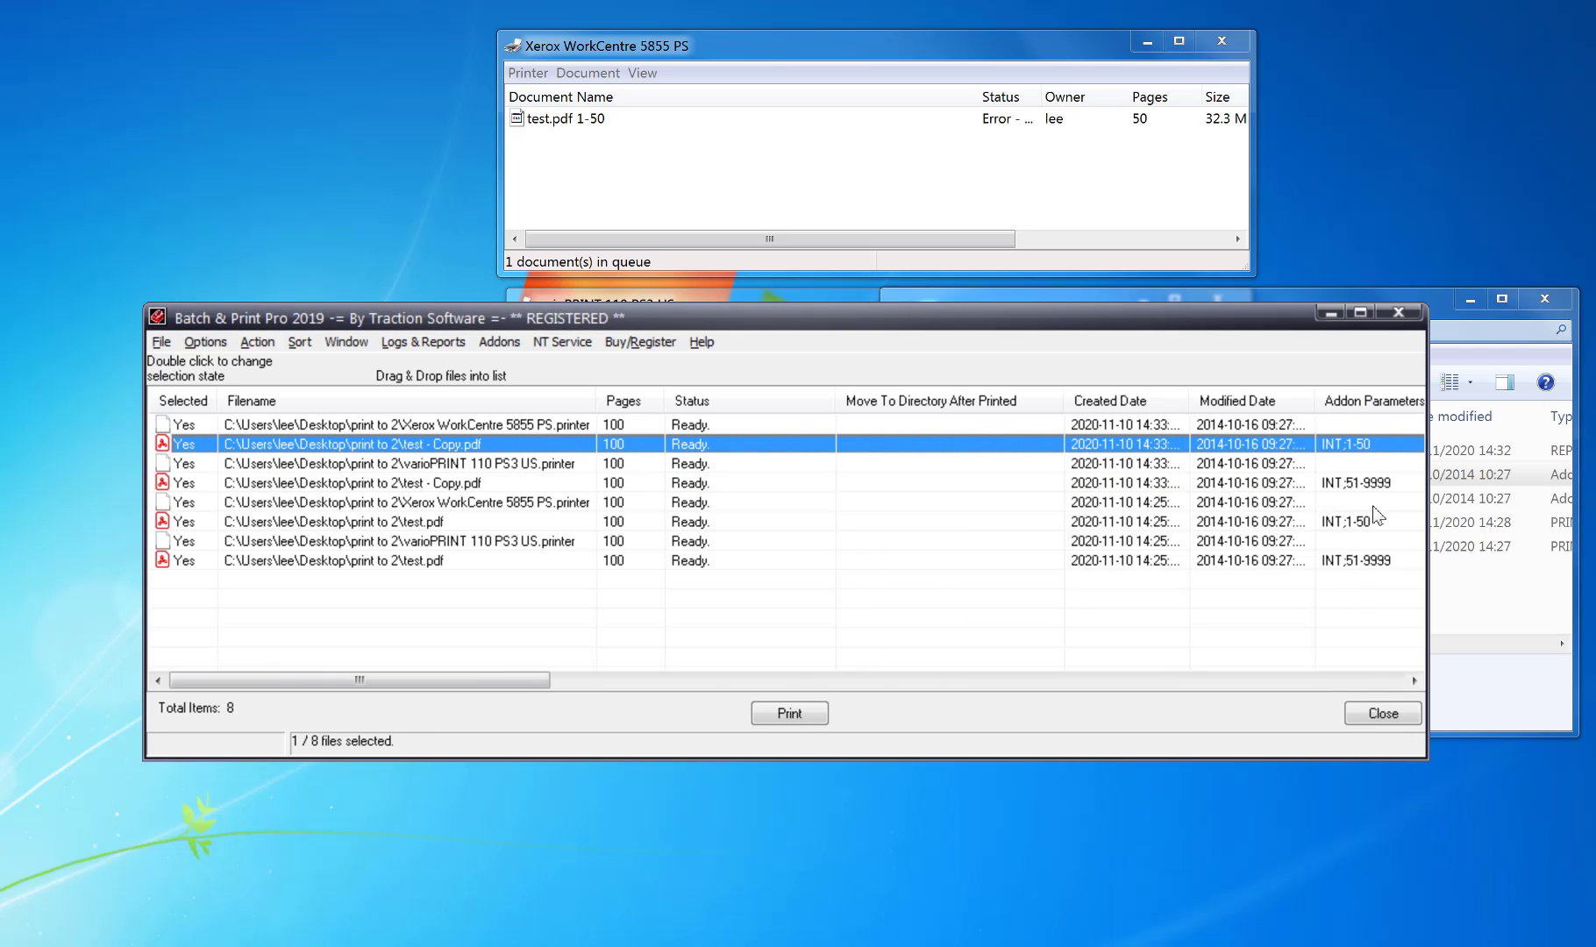
click(1372, 483)
click(1365, 447)
click(1377, 483)
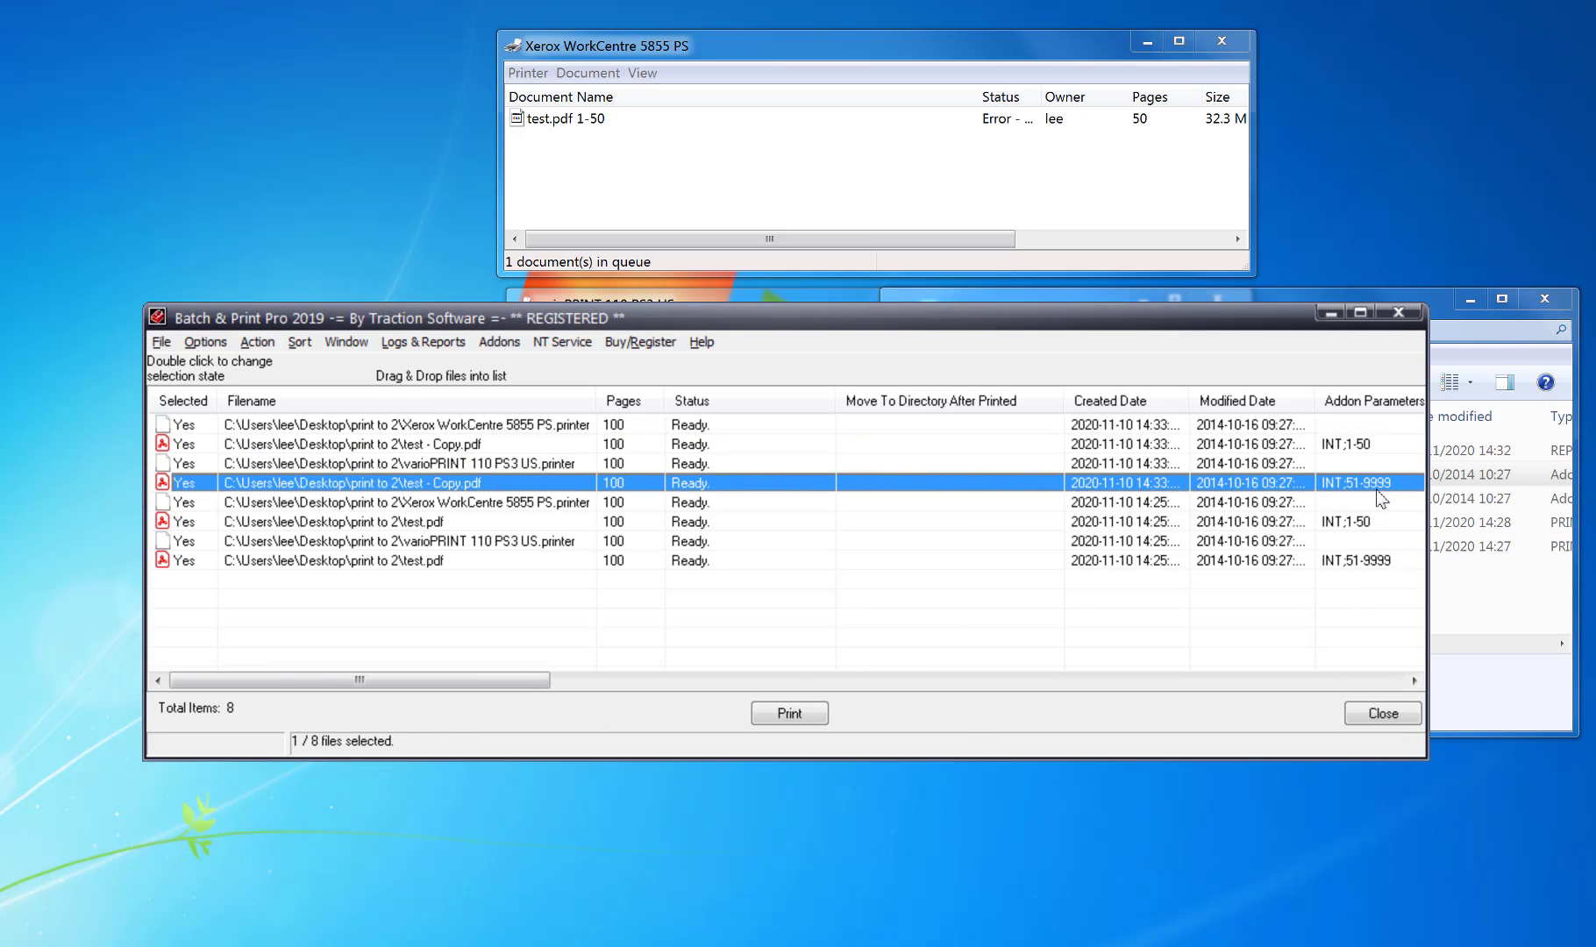
click(1359, 560)
click(1359, 520)
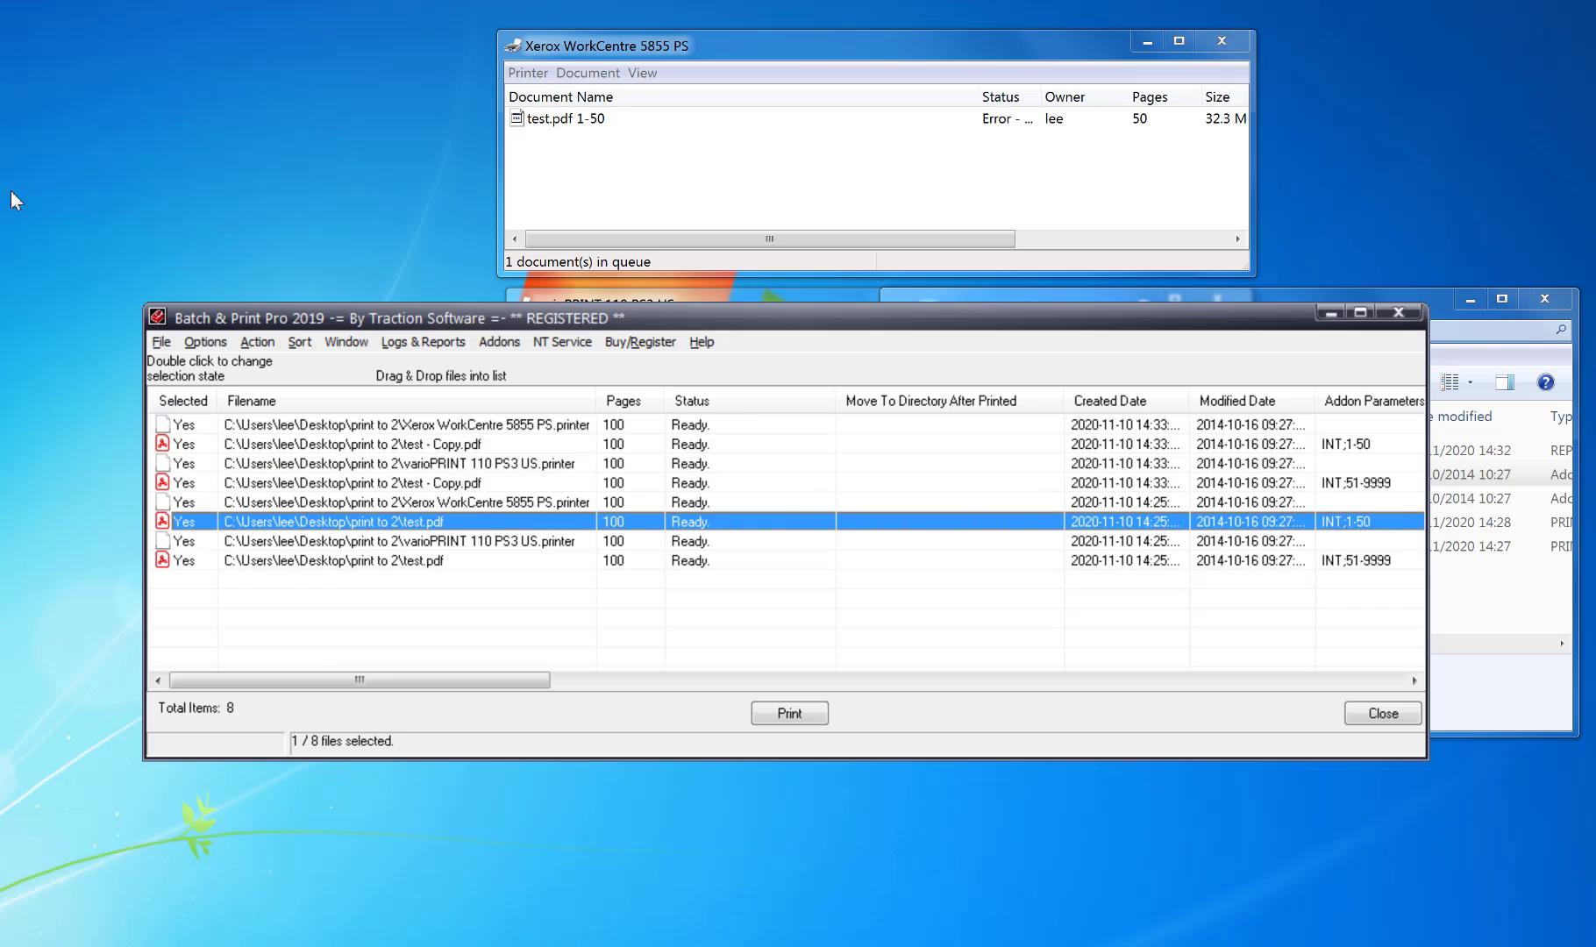
click(530, 501)
click(432, 525)
click(482, 545)
click(455, 560)
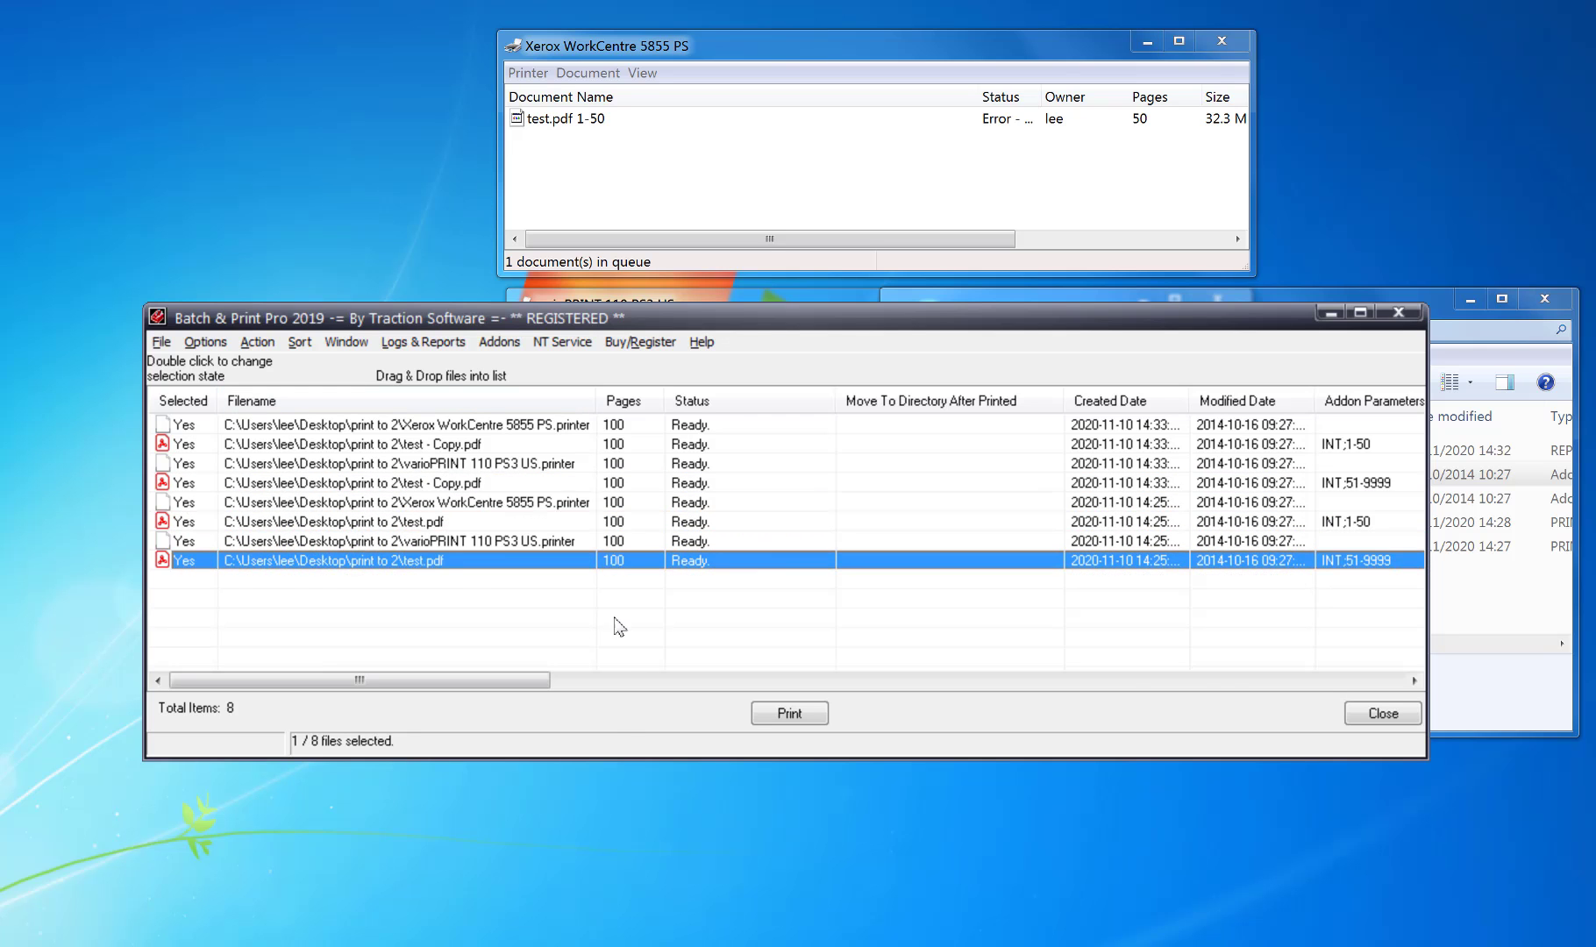
Print the list and verify the 1-50 jobs on the Xerox and 51-100 jobs on varioPRINT
click(789, 712)
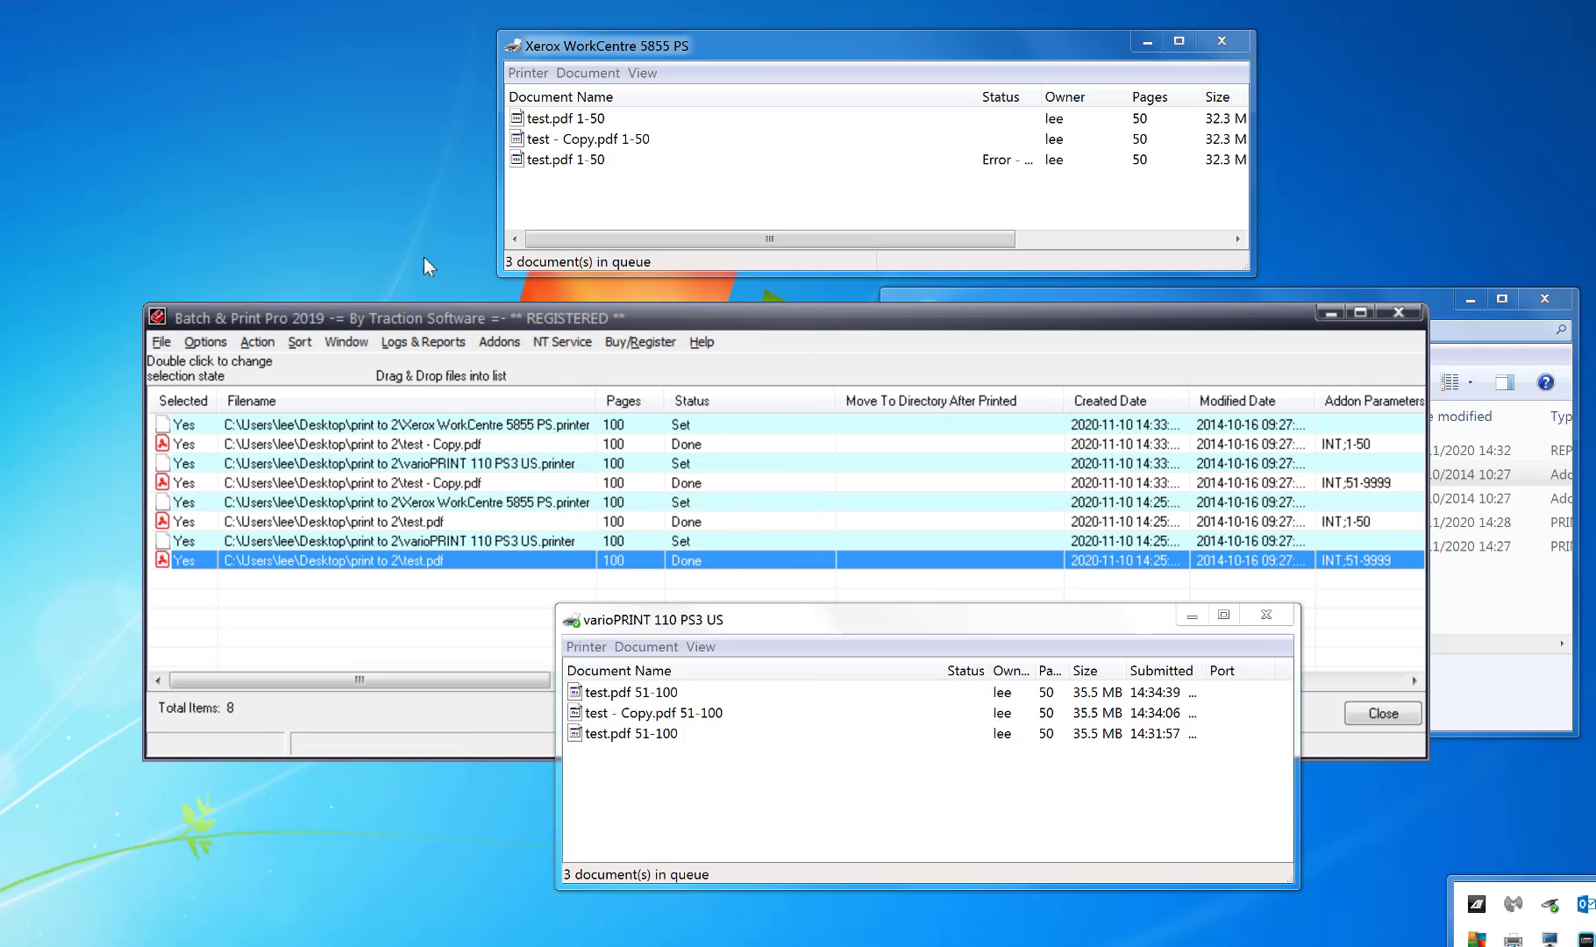
click(597, 158)
click(619, 141)
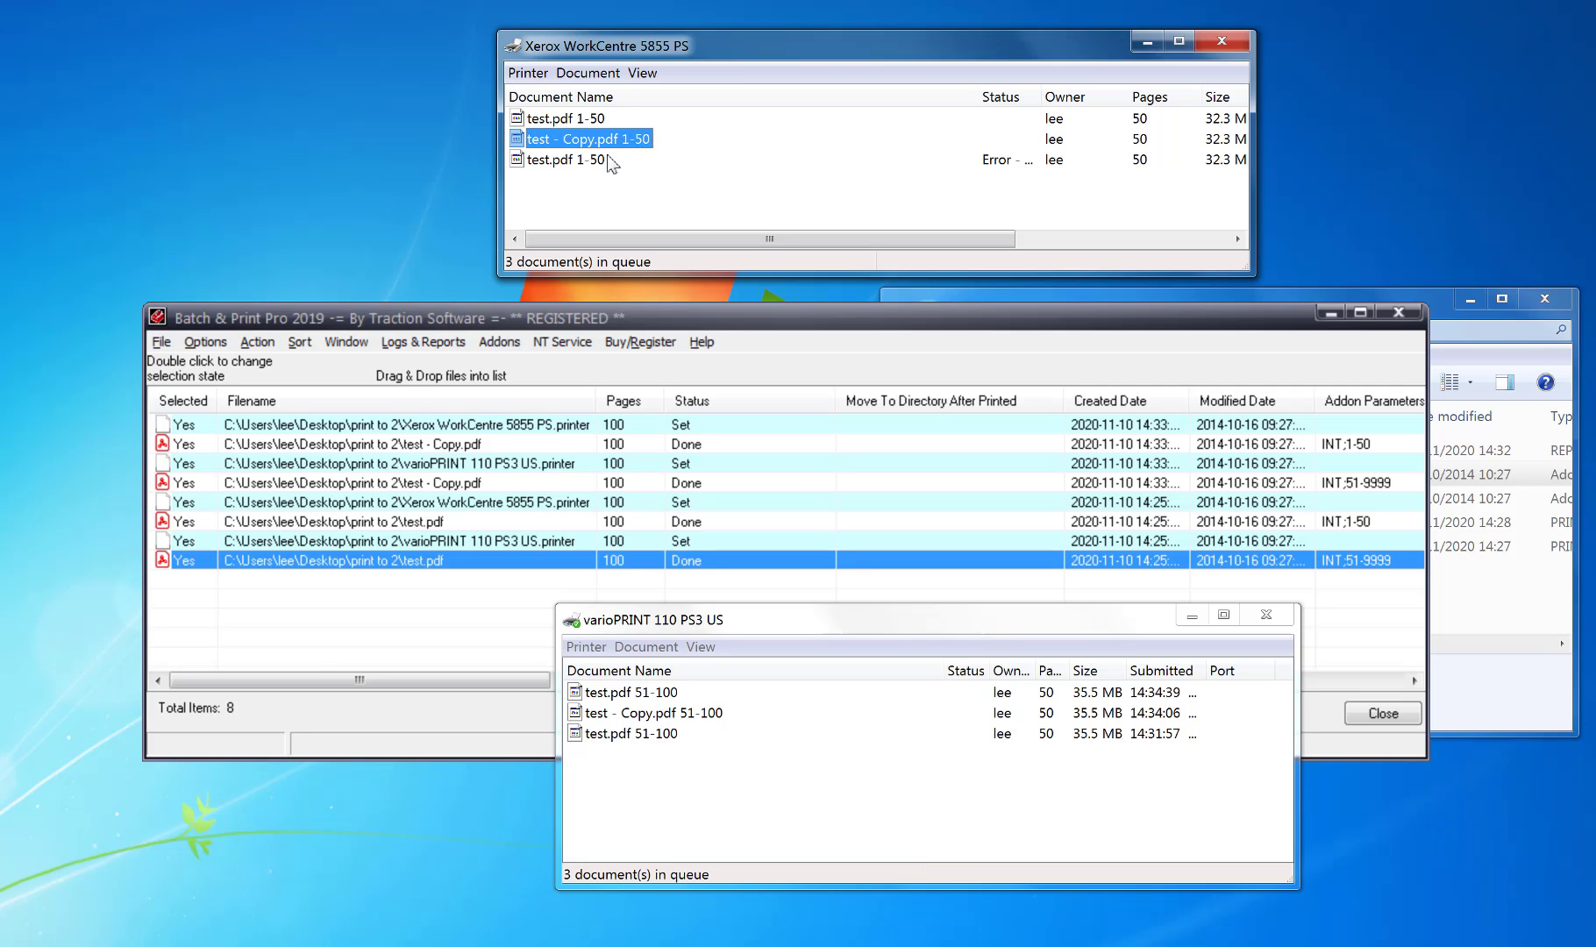
click(611, 161)
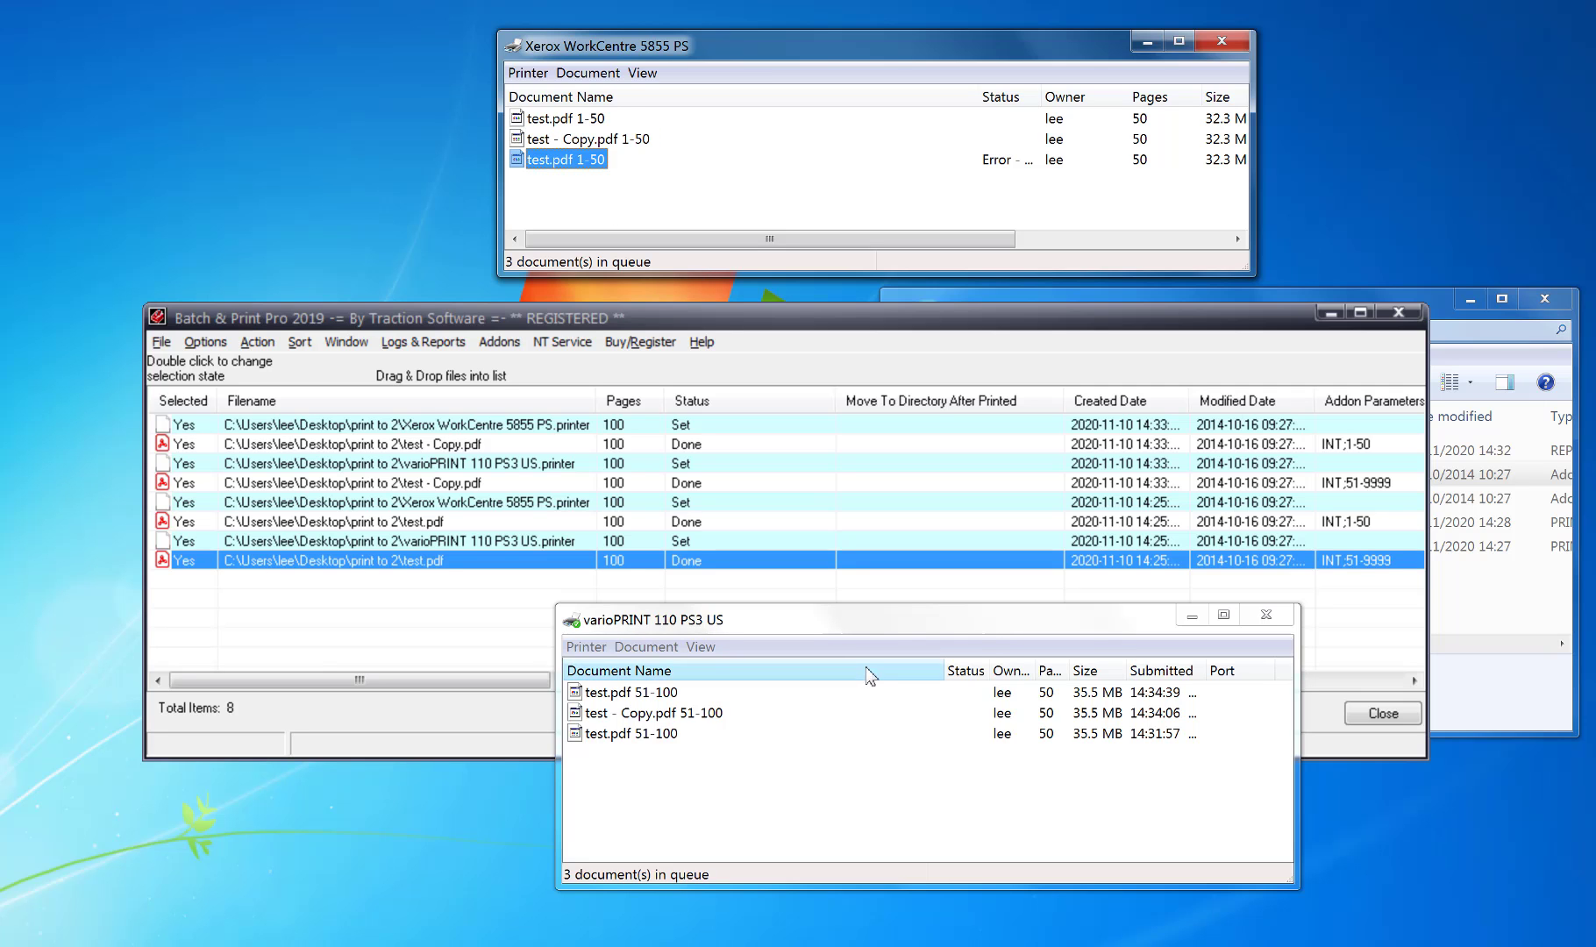
click(719, 715)
click(675, 733)
click(701, 715)
click(693, 730)
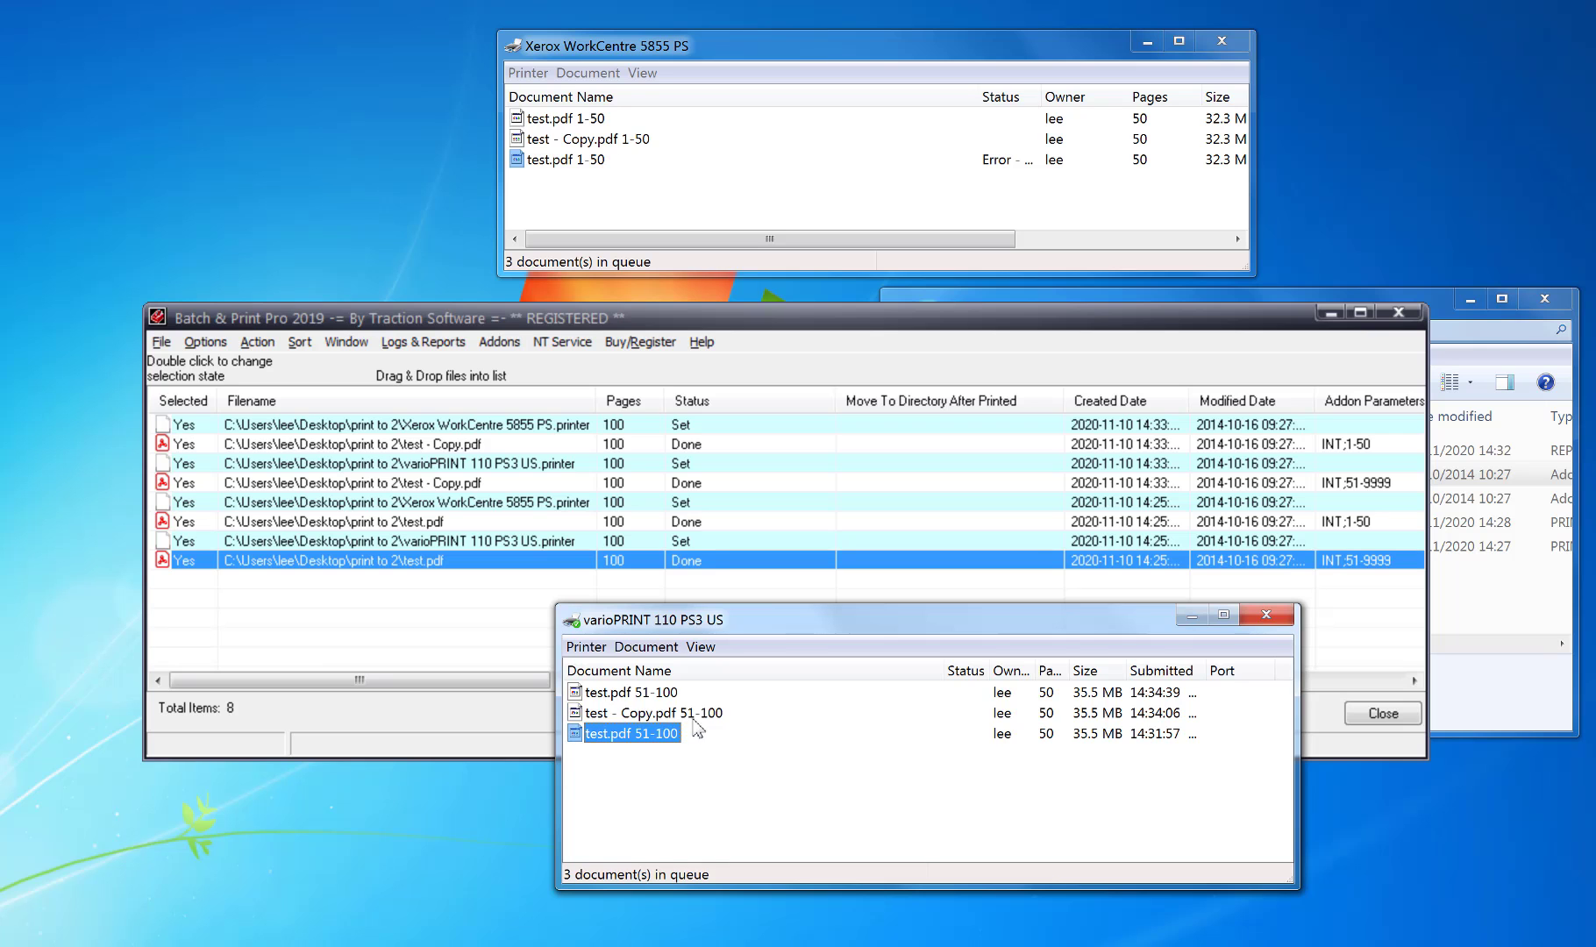
click(697, 713)
click(693, 733)
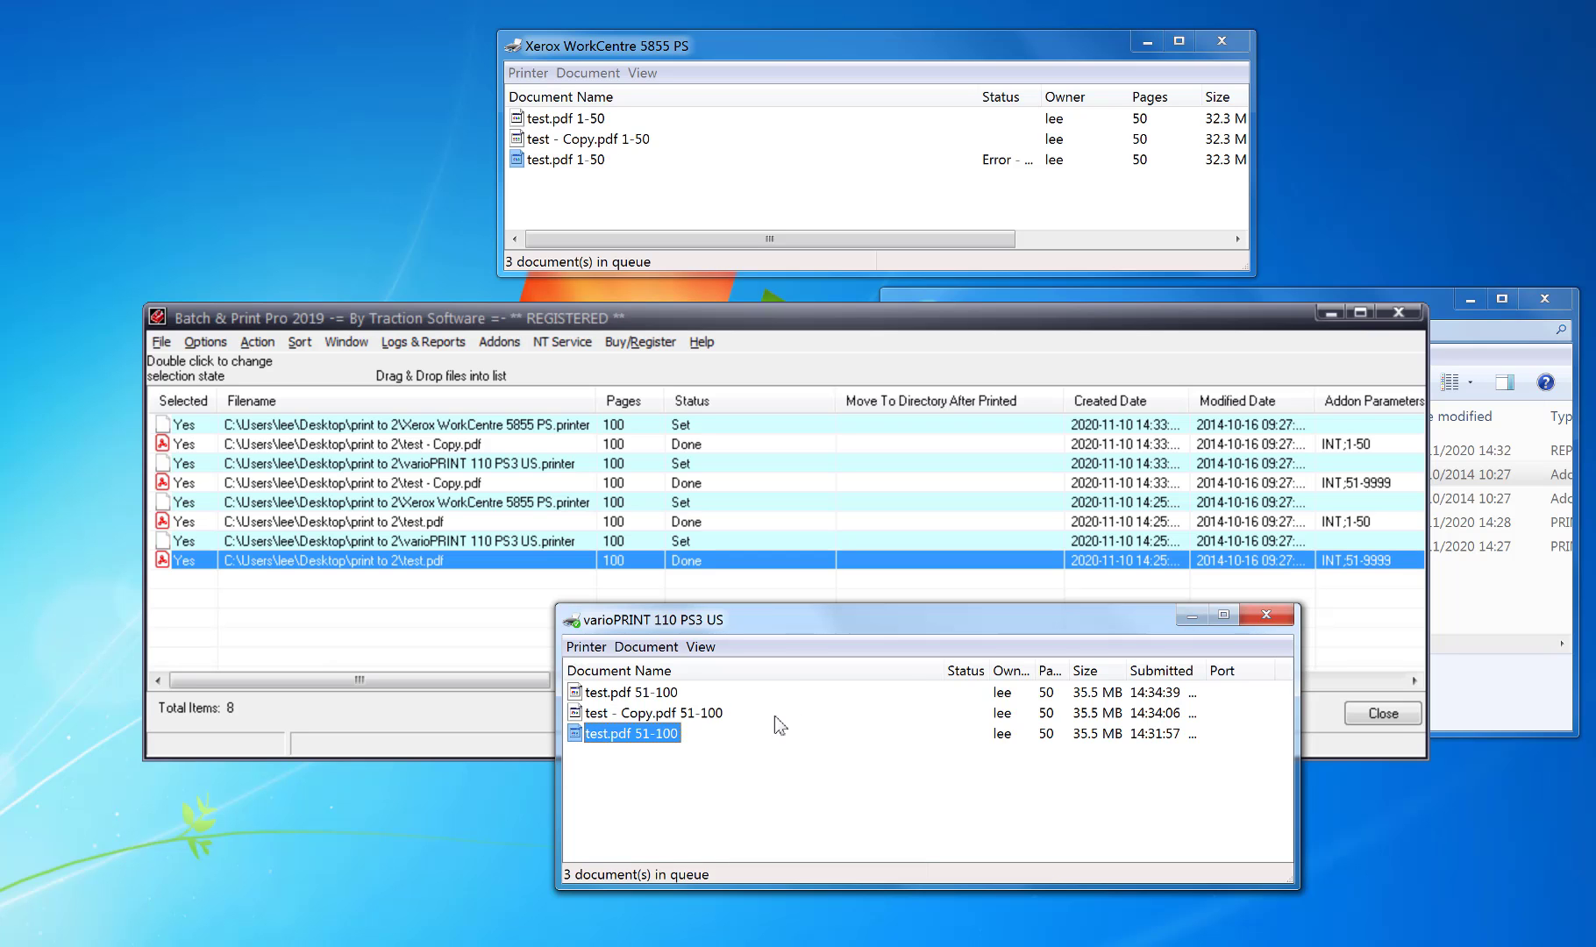
Open Options > Directory Monitoring, showing the C:\testsa profile for the Xerox
click(601, 344)
click(205, 342)
click(226, 368)
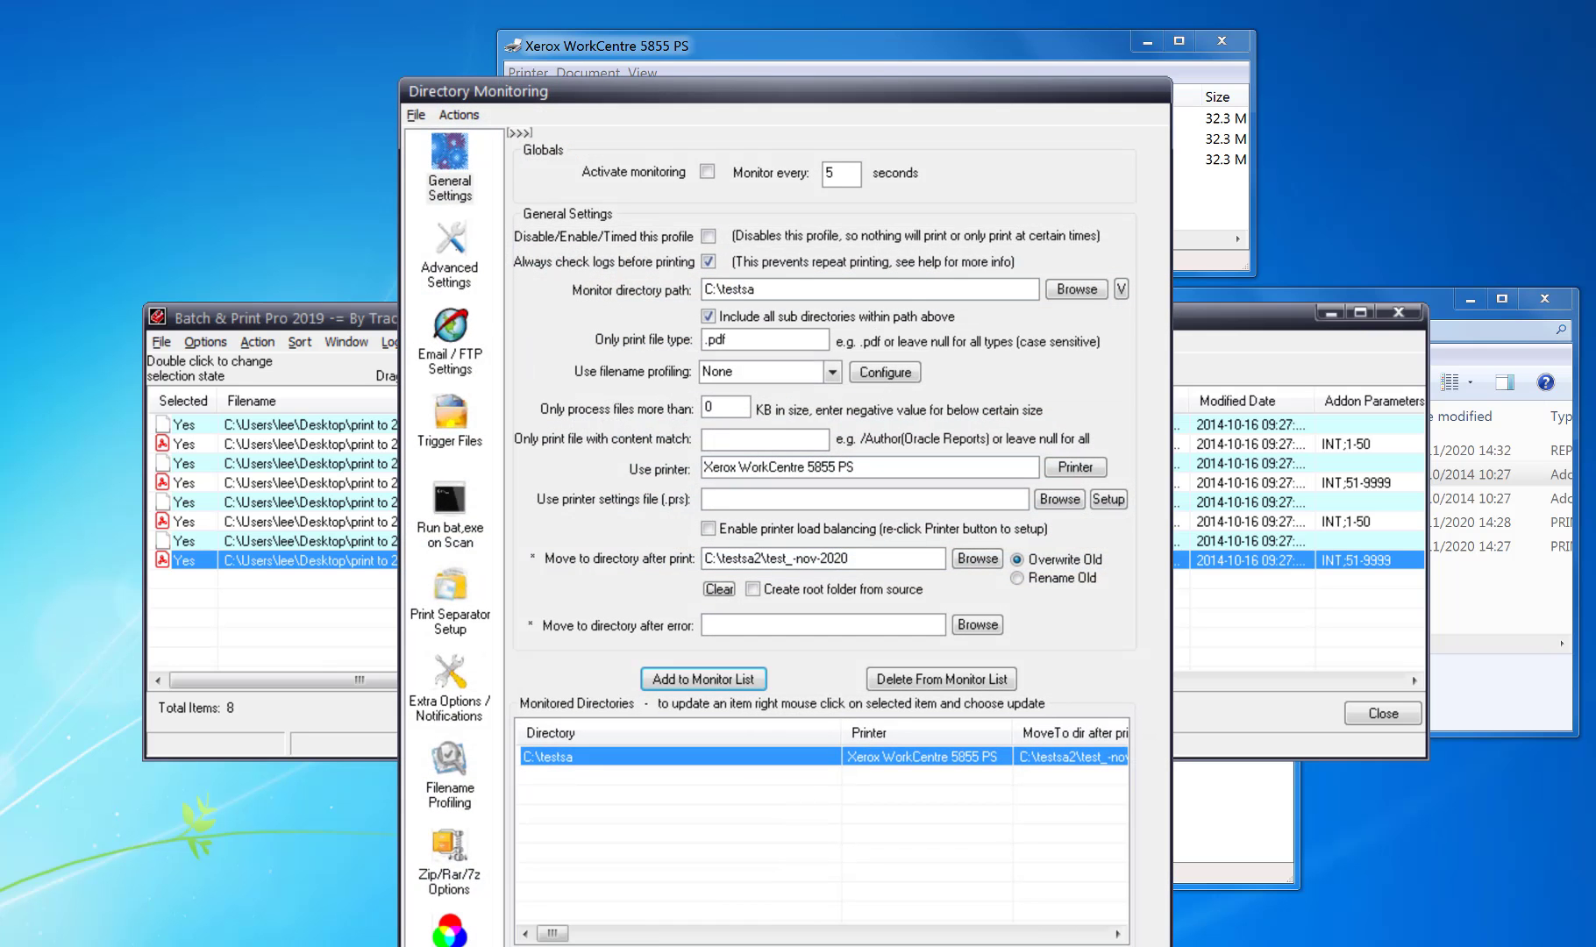
In Extra Options / Notifications, set print to 2\myrep.repl as the replication setup file
click(461, 697)
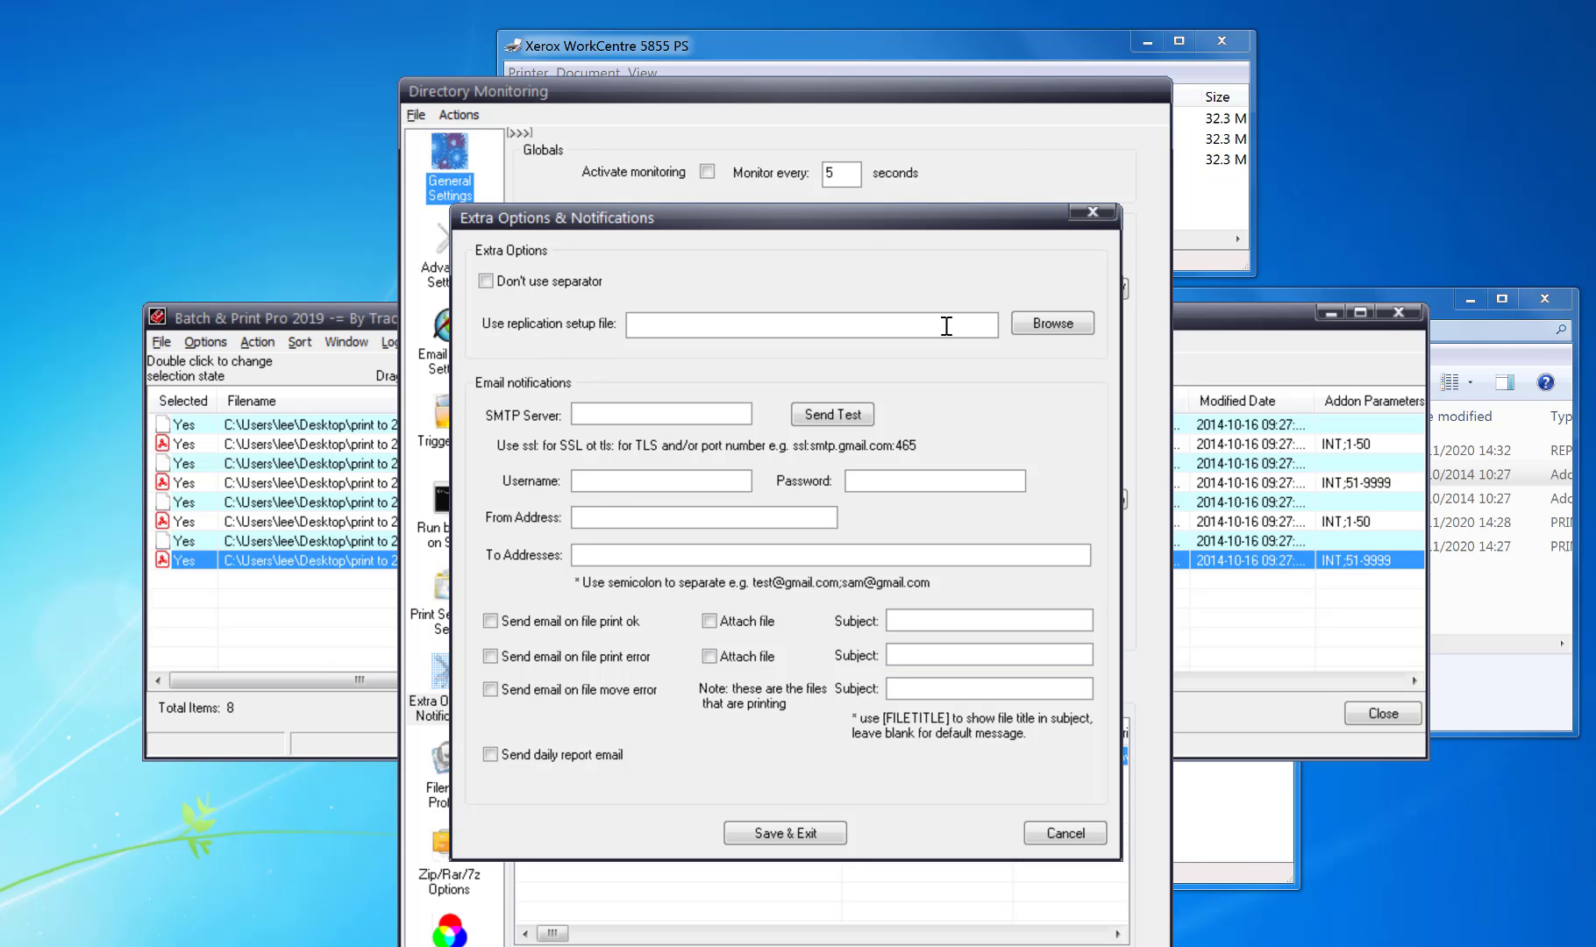
key(space)
click(1470, 668)
click(1078, 331)
key(ctrl+c)
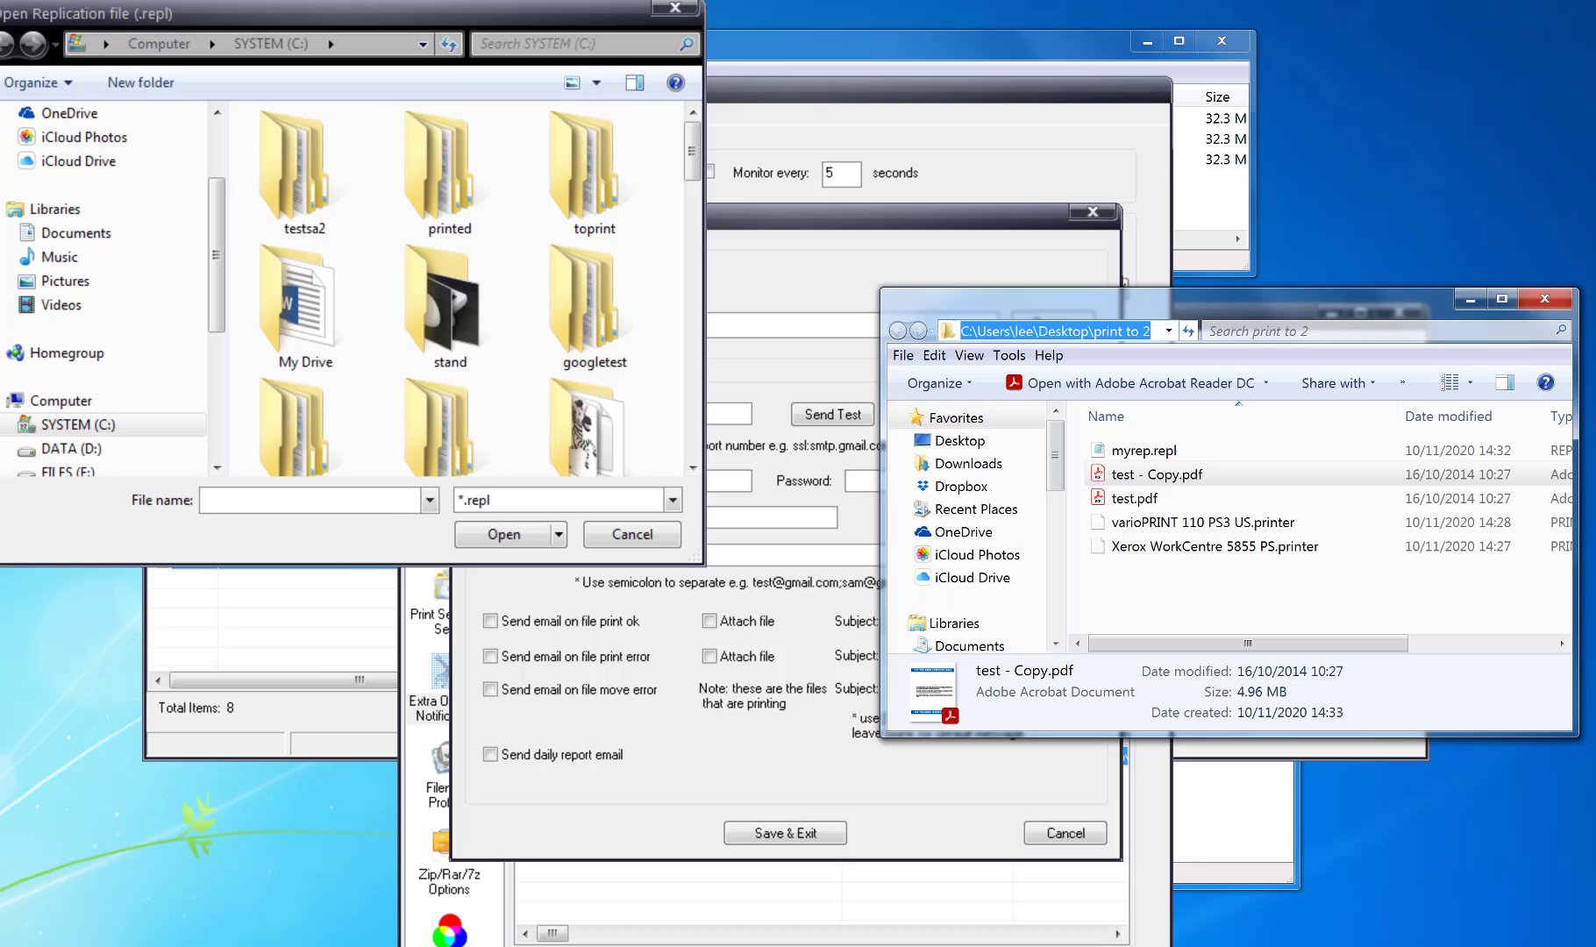
click(320, 500)
key(ctrl+v)
click(498, 537)
double_click(317, 156)
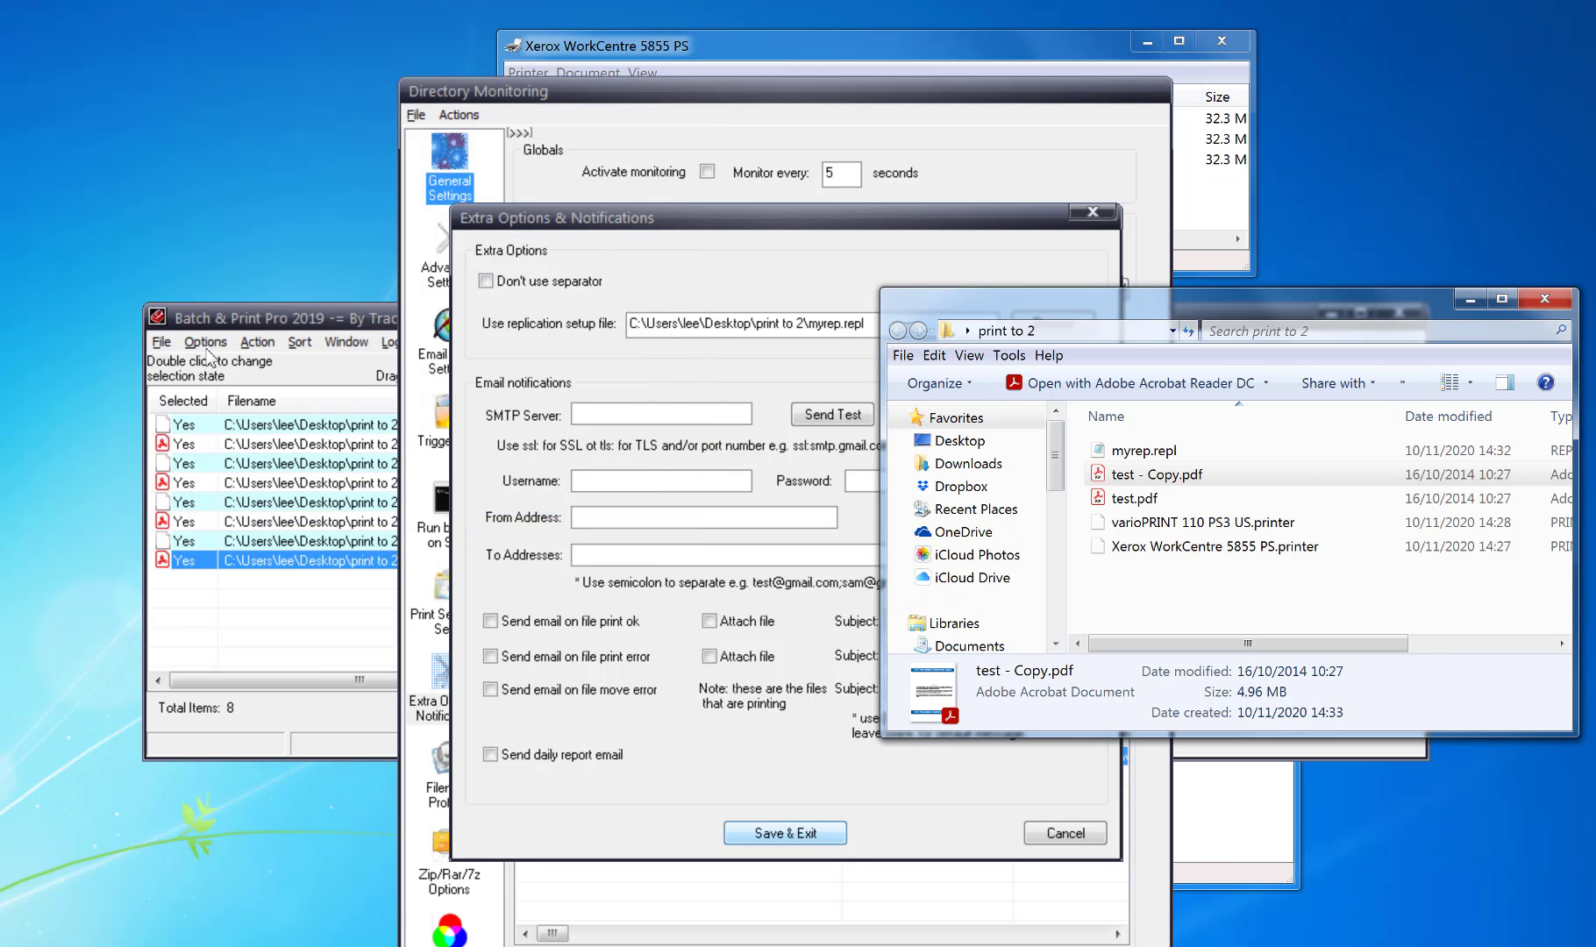
click(818, 844)
Update the C:\testsa monitoring profile with the new replication setting
right_click(831, 763)
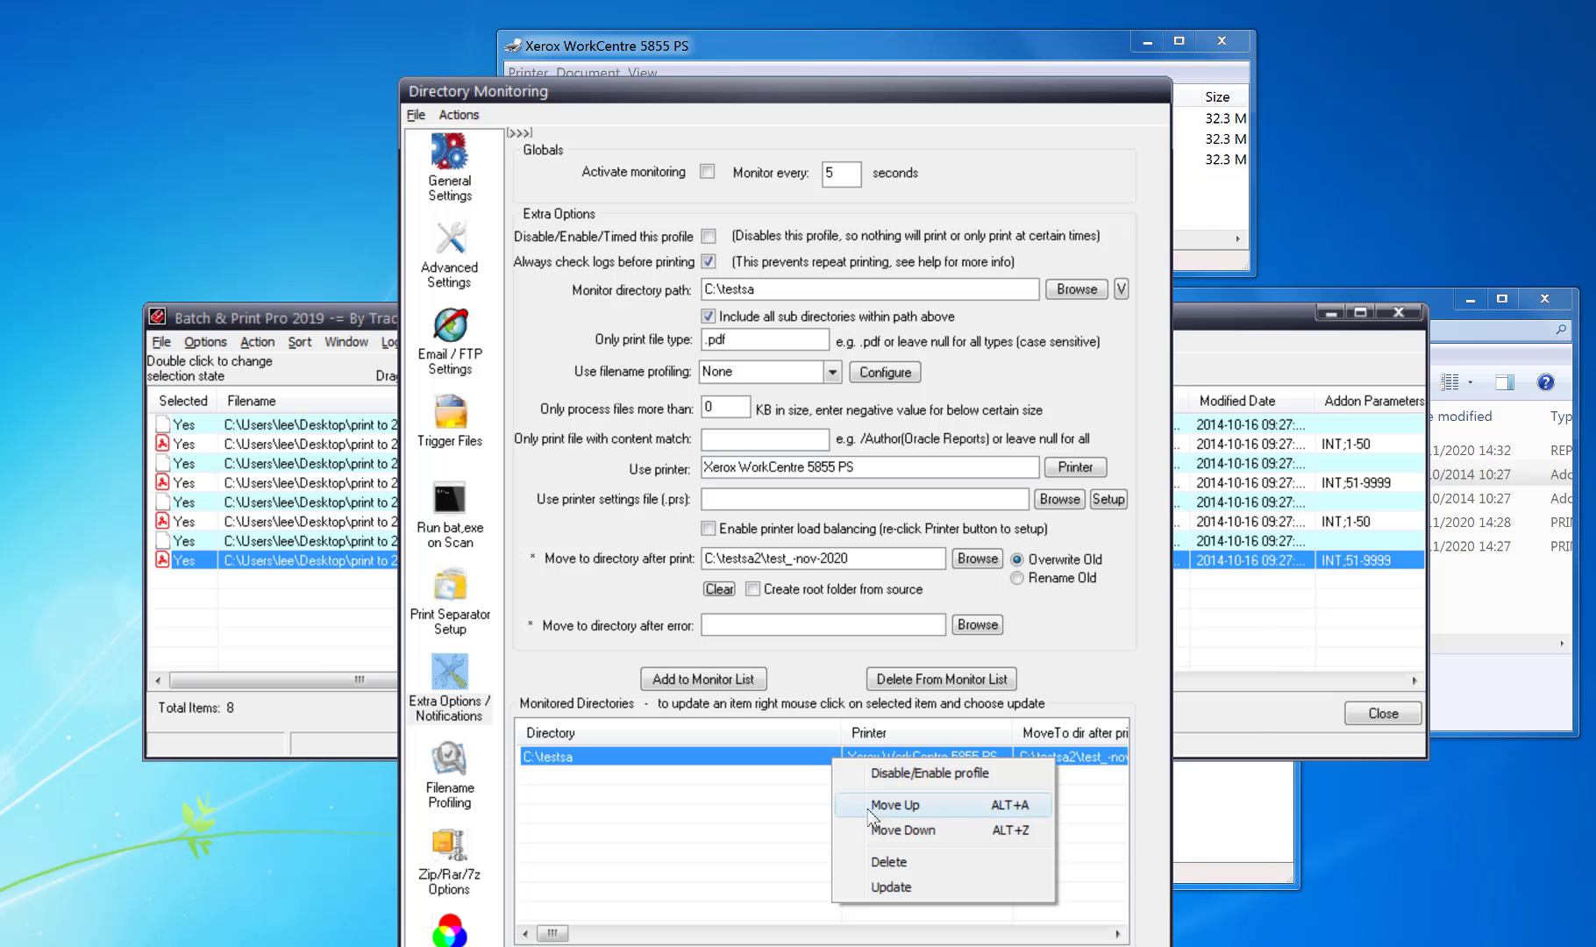
click(903, 888)
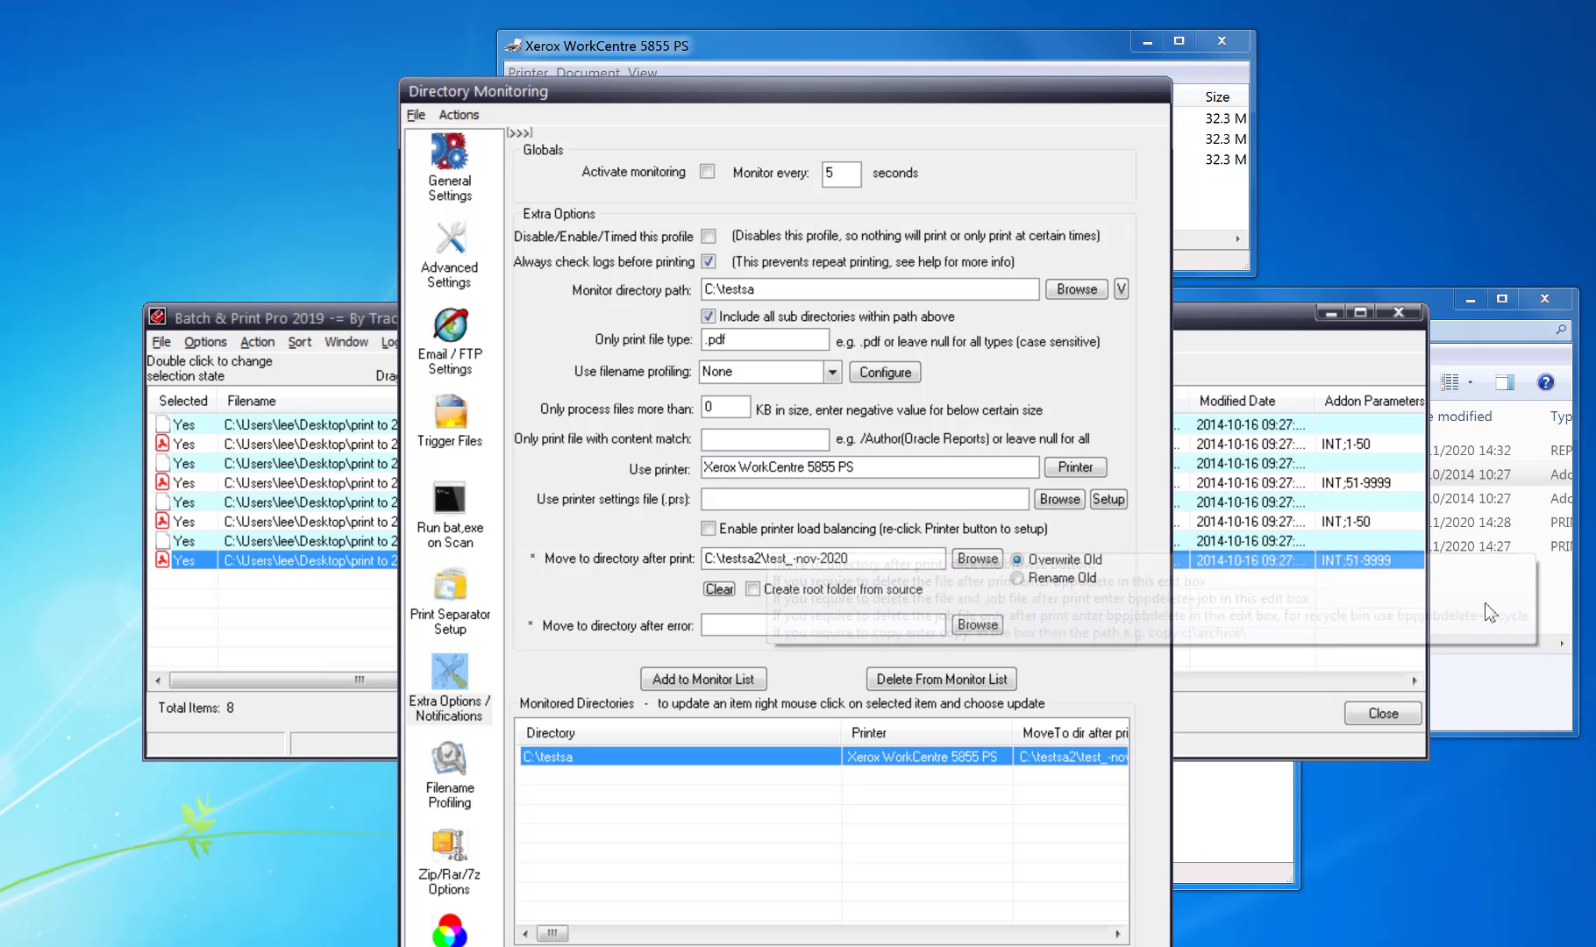
click(1490, 613)
Open myrep.repl in Notepad and arrange the window so its entries are readable
click(1136, 450)
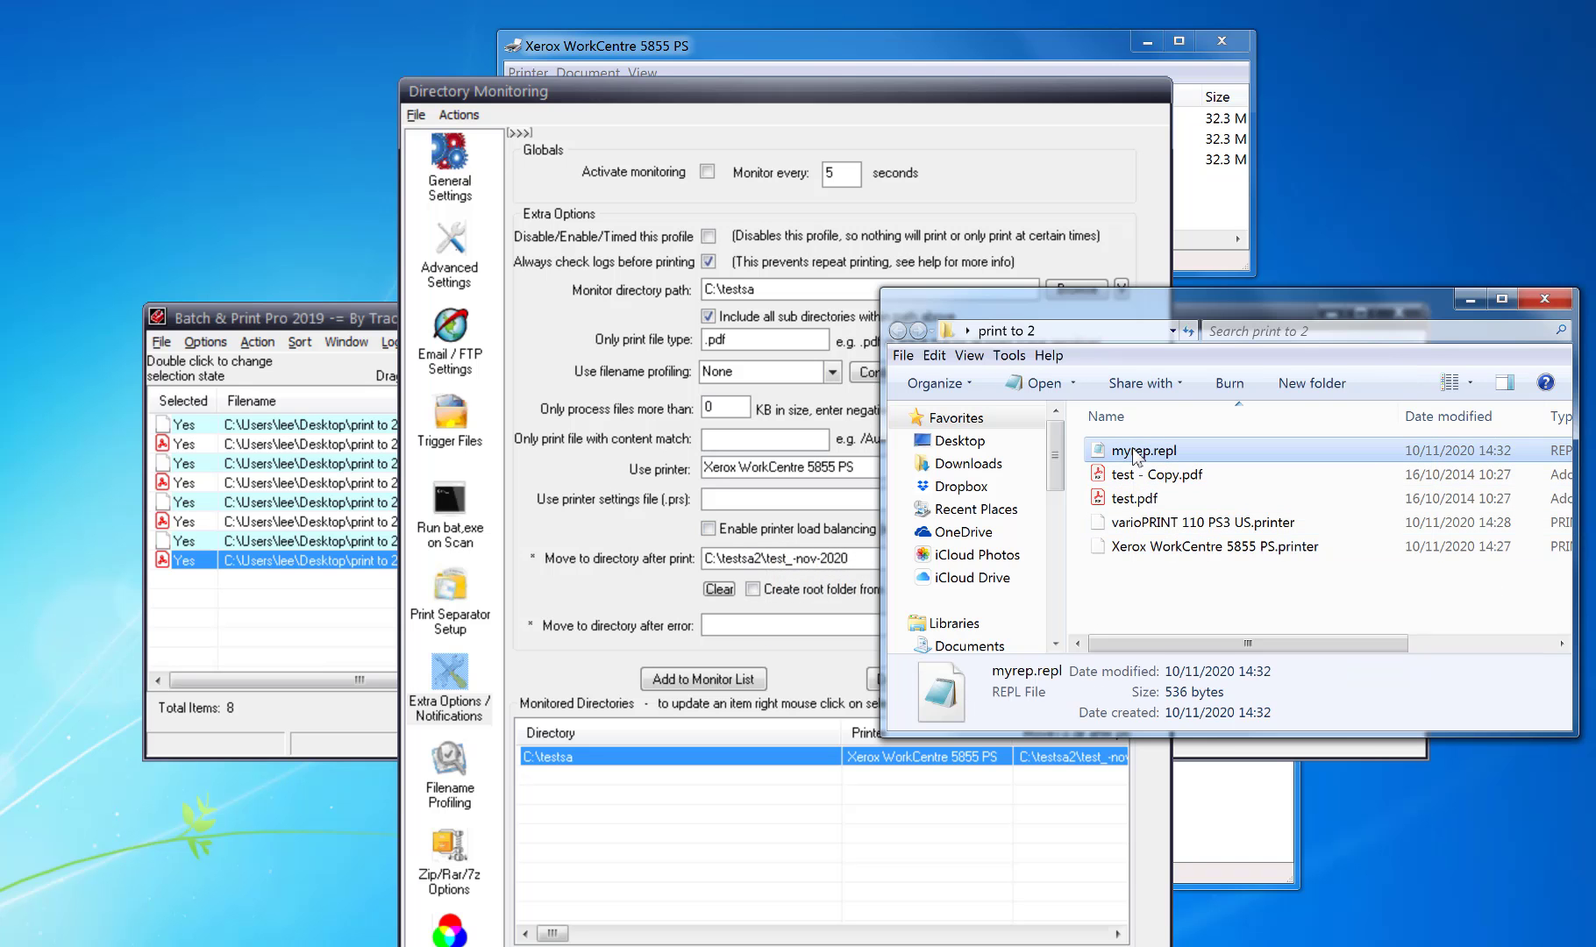
right_click(1135, 448)
click(1174, 480)
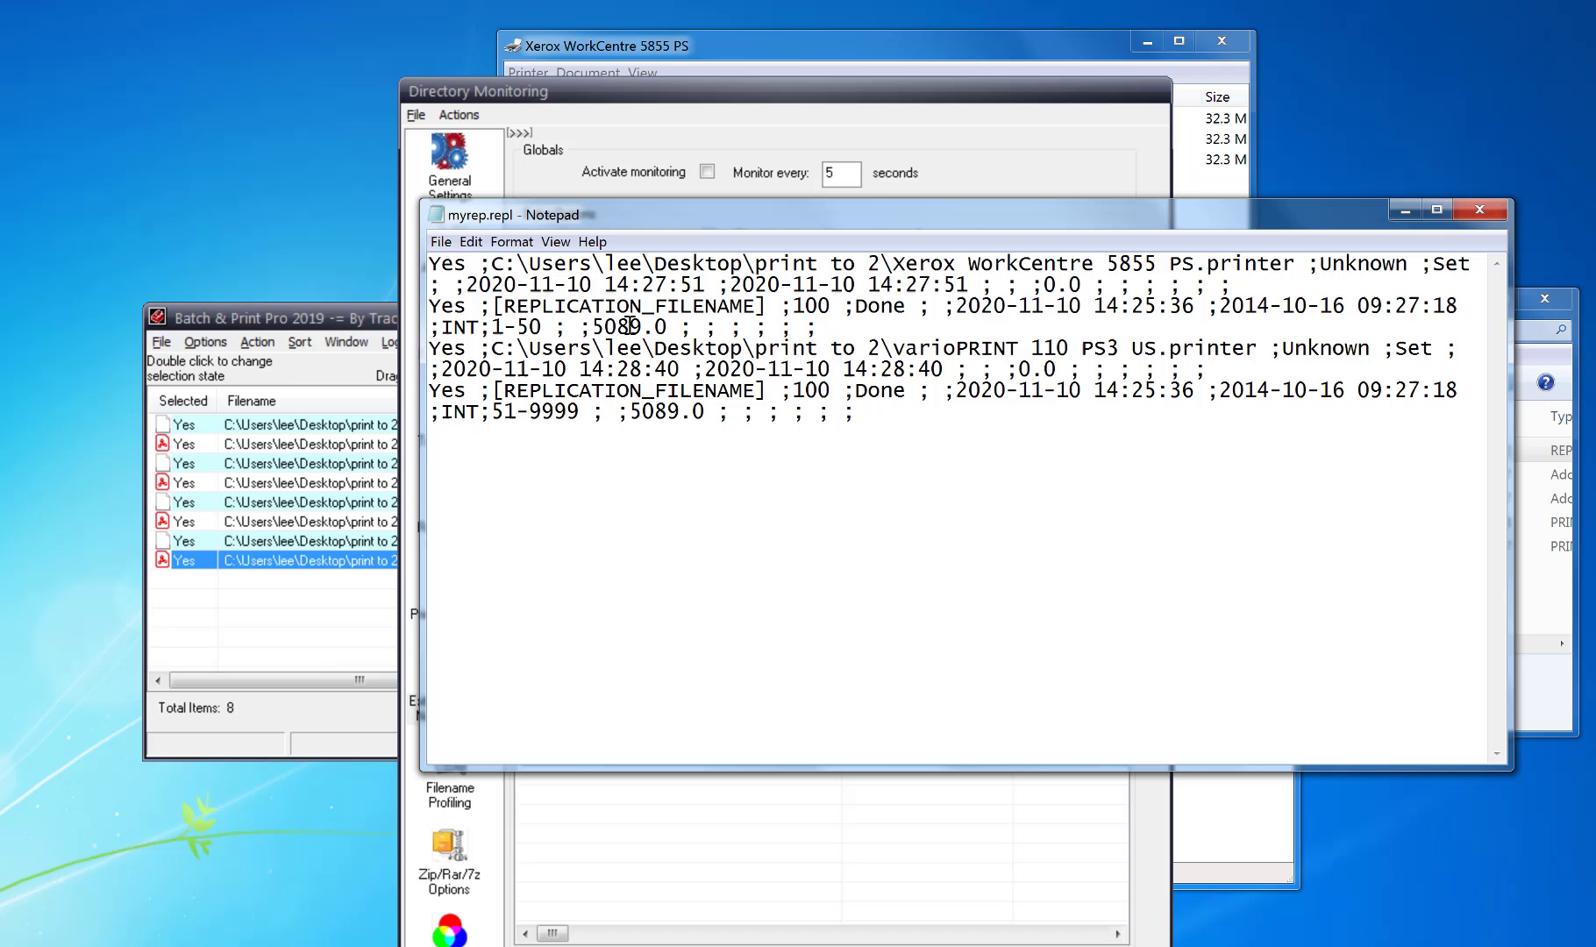
drag(422, 294, 0, 293)
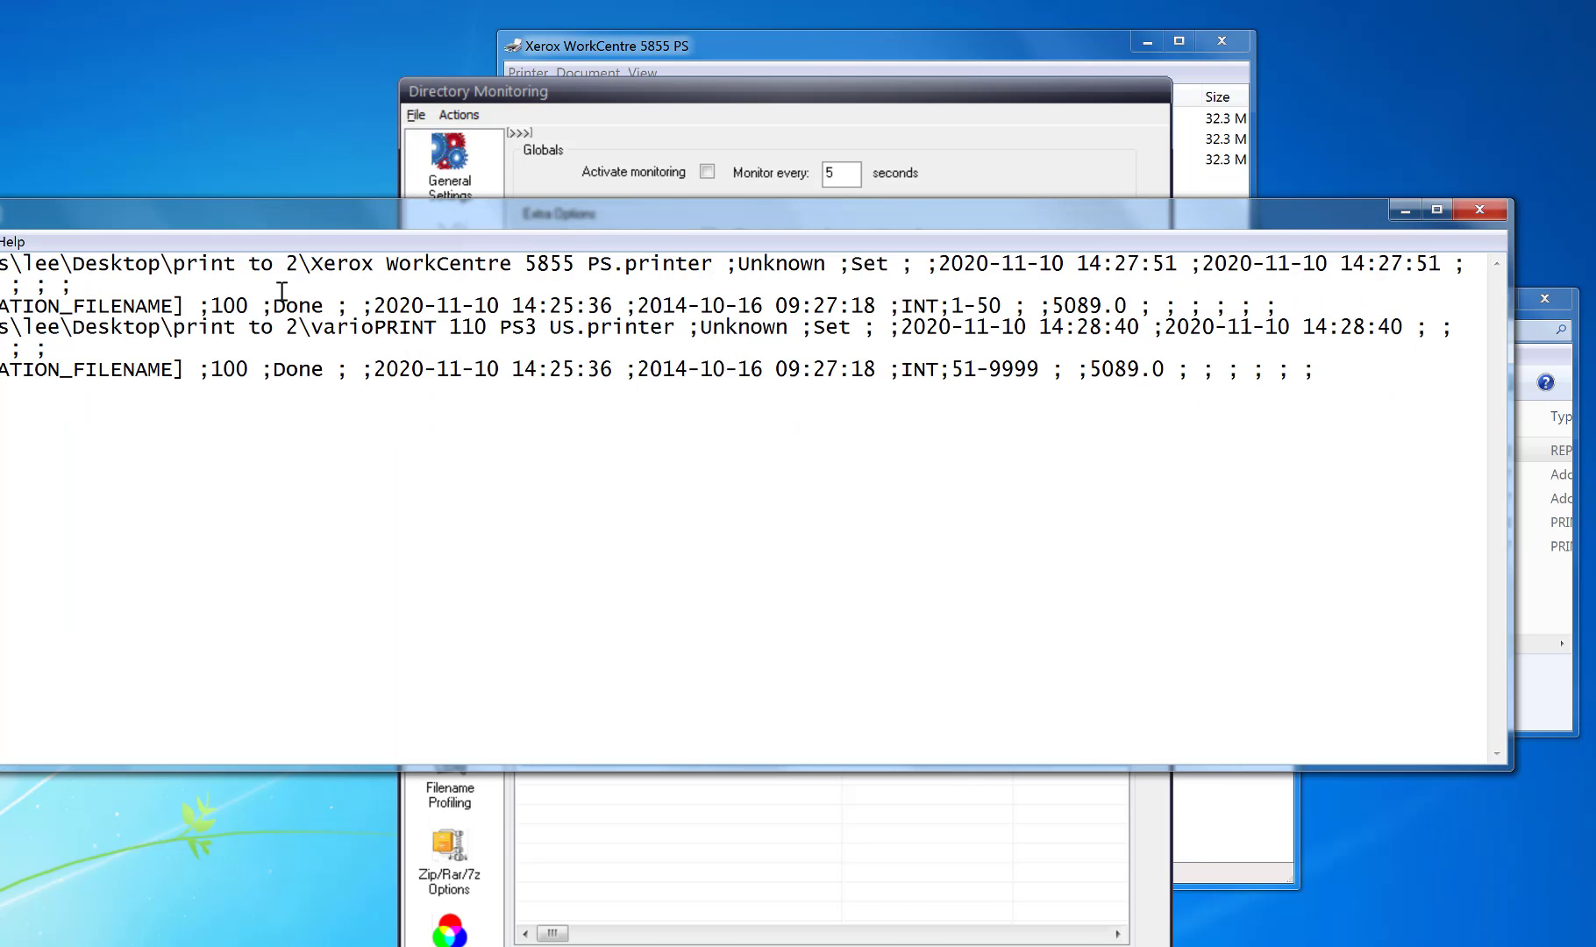
drag(274, 230, 436, 378)
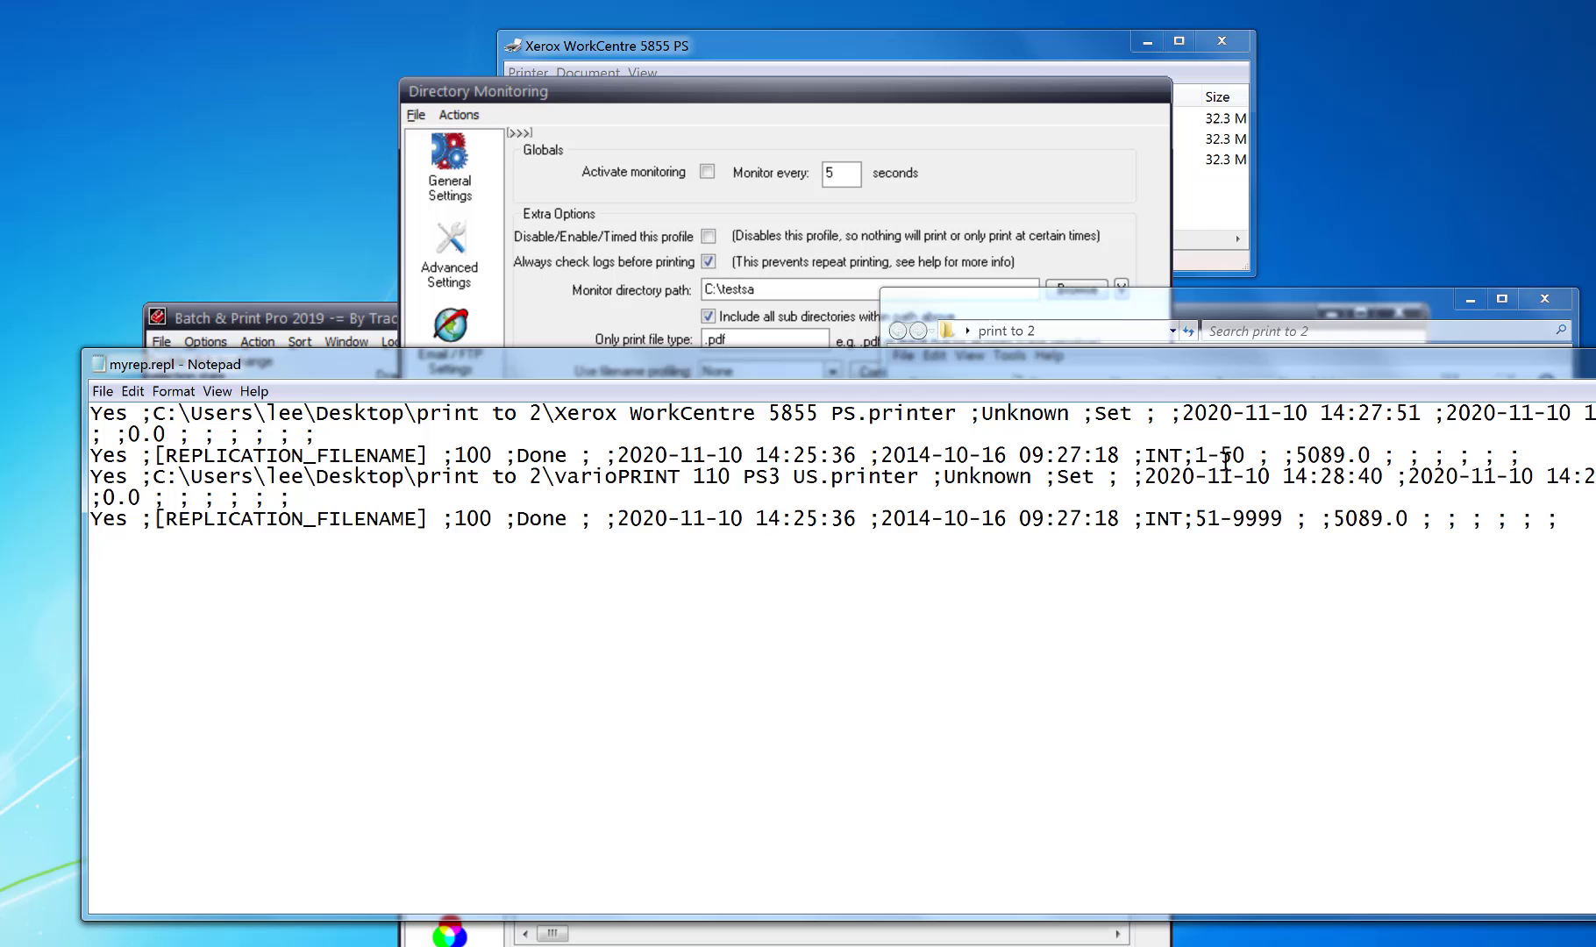
Highlight the INT;1-50 and 51-9999 page ranges, then close Notepad and Directory Monitoring
drag(1245, 454, 1146, 451)
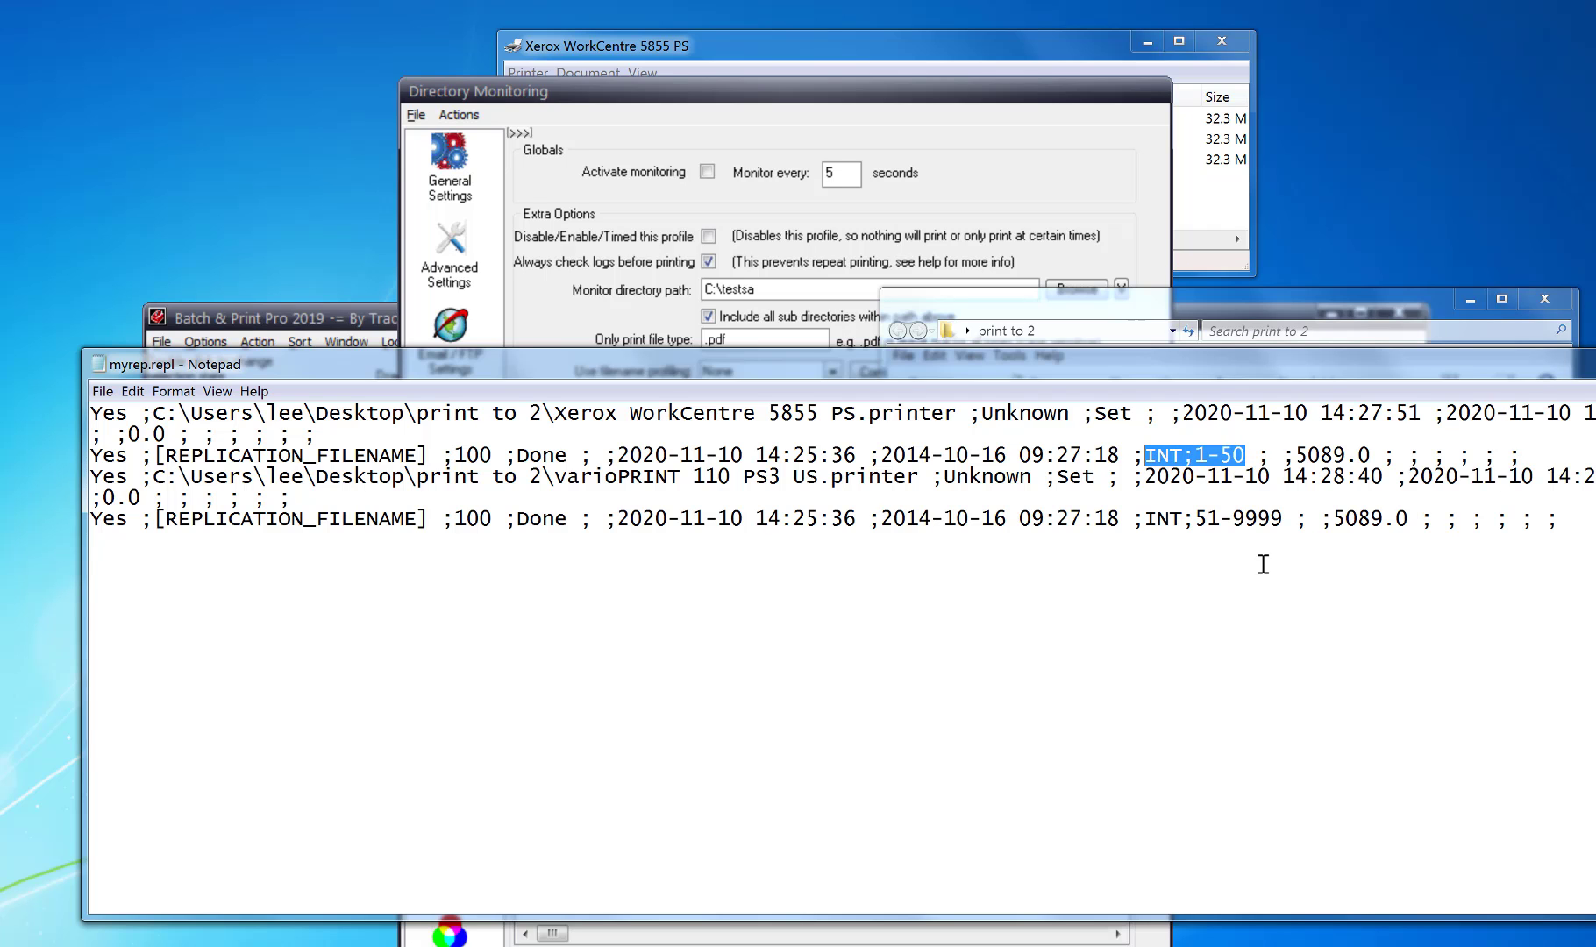
drag(1282, 517, 1198, 516)
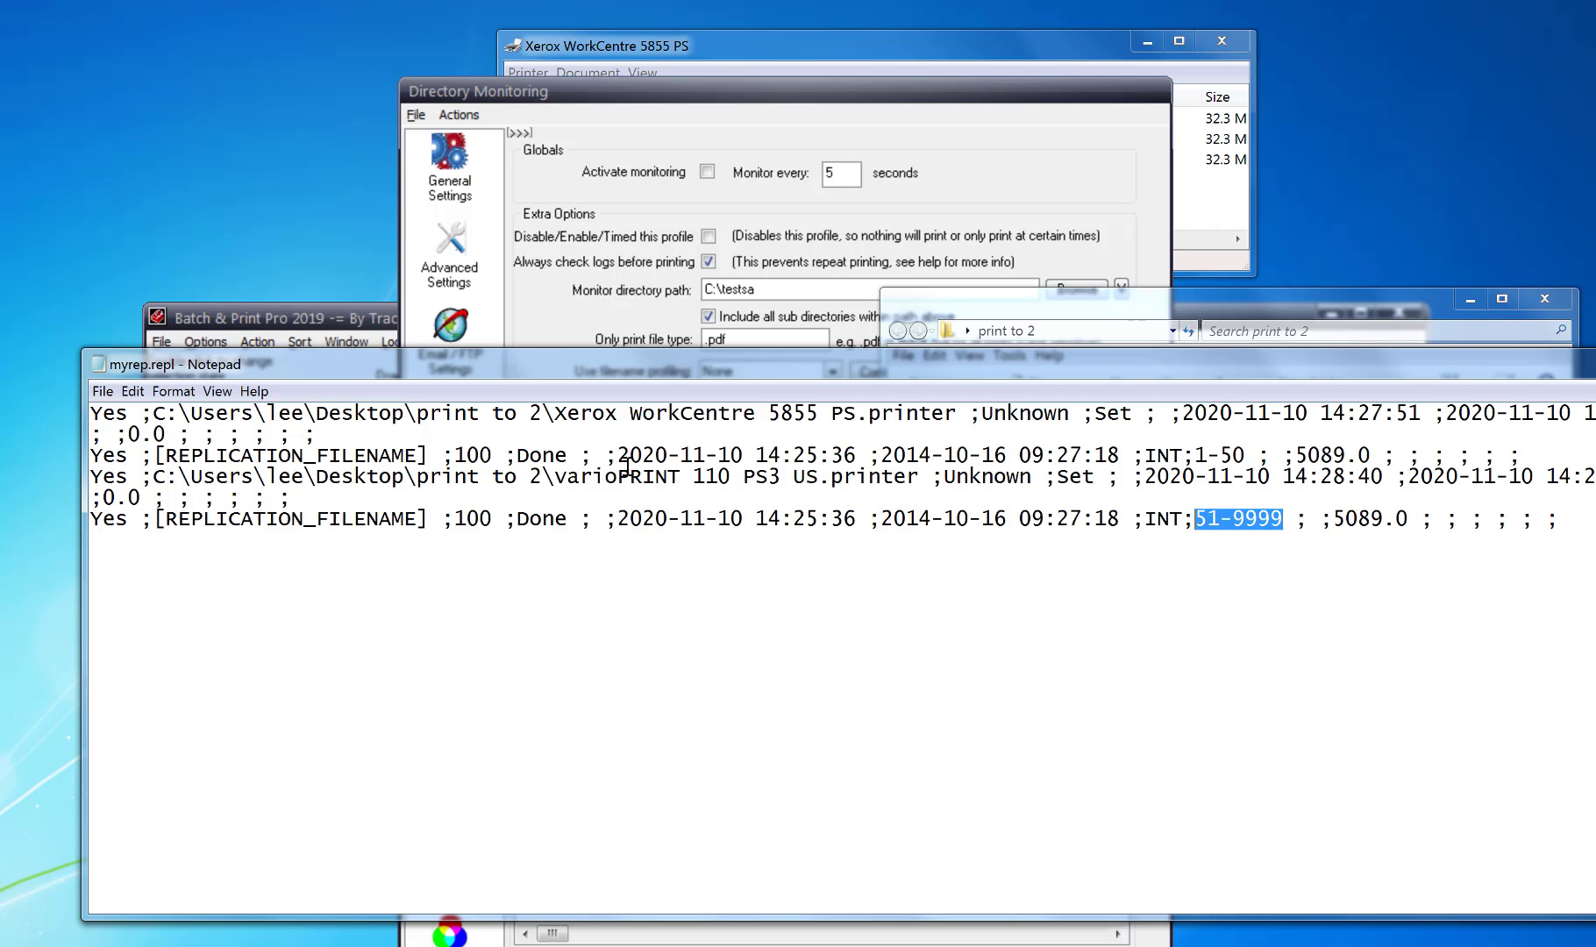
key(alt+F4)
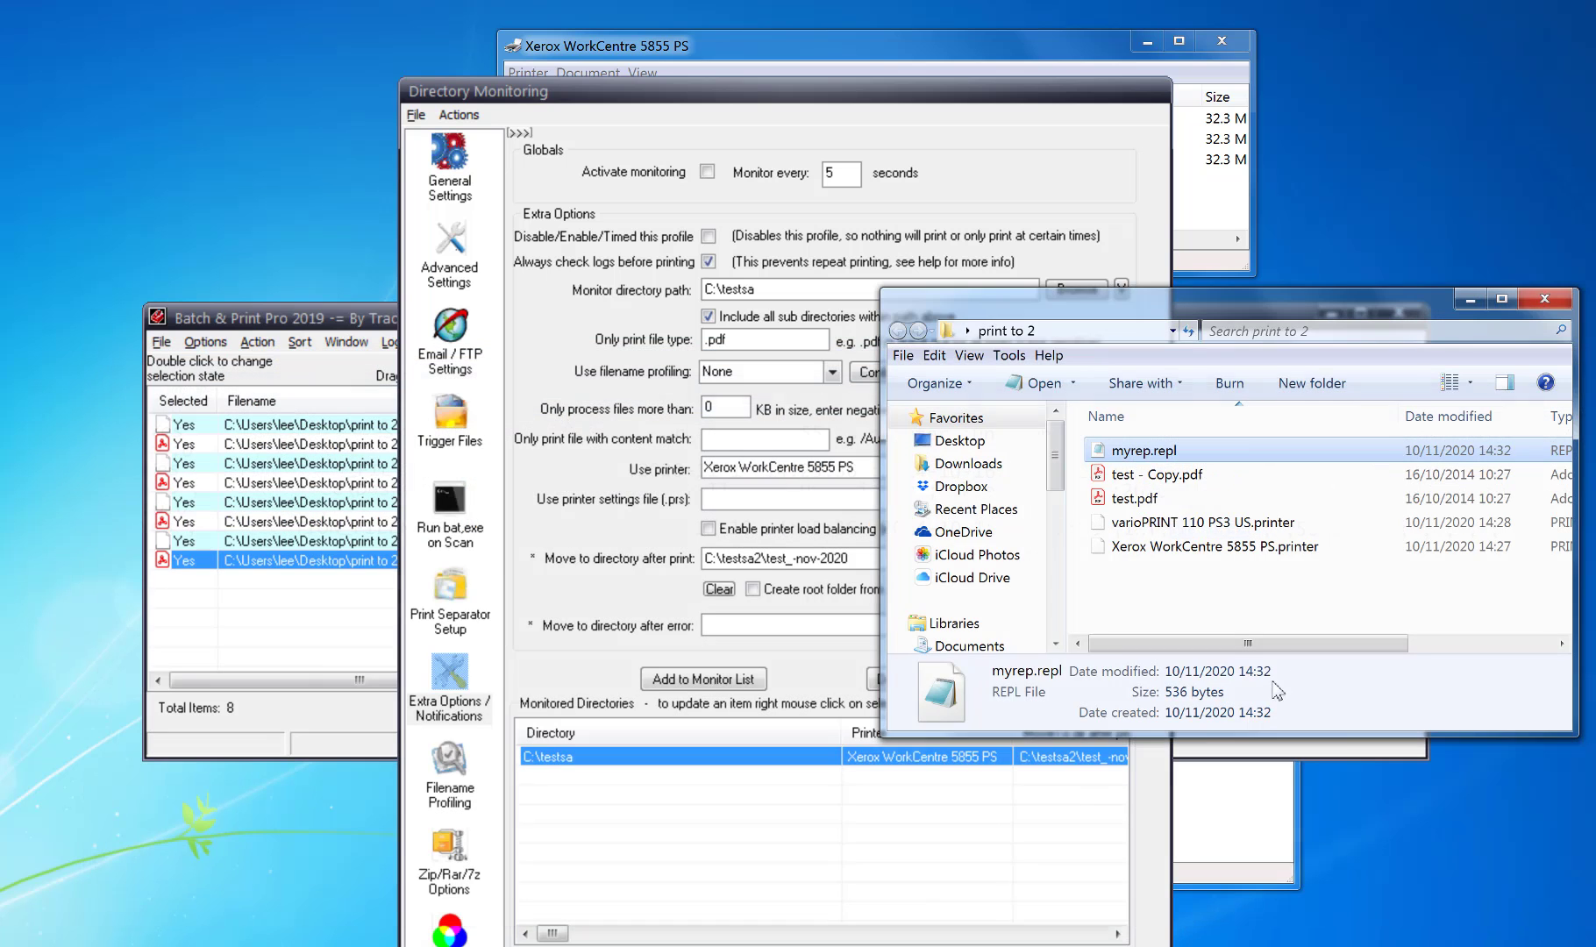
key(alt+F4)
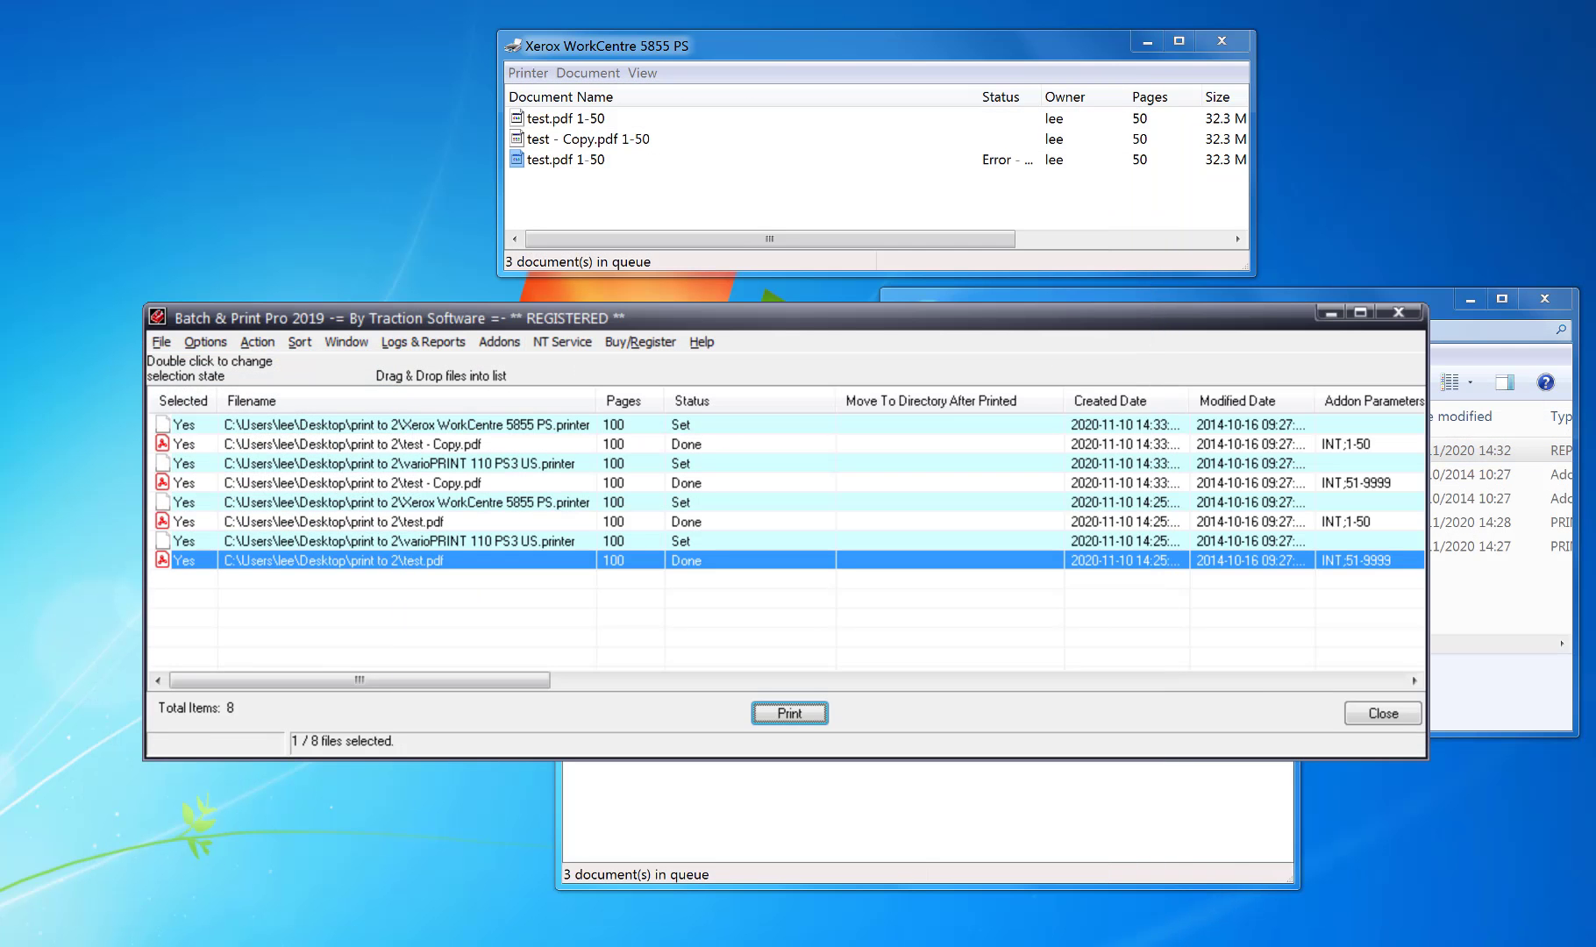